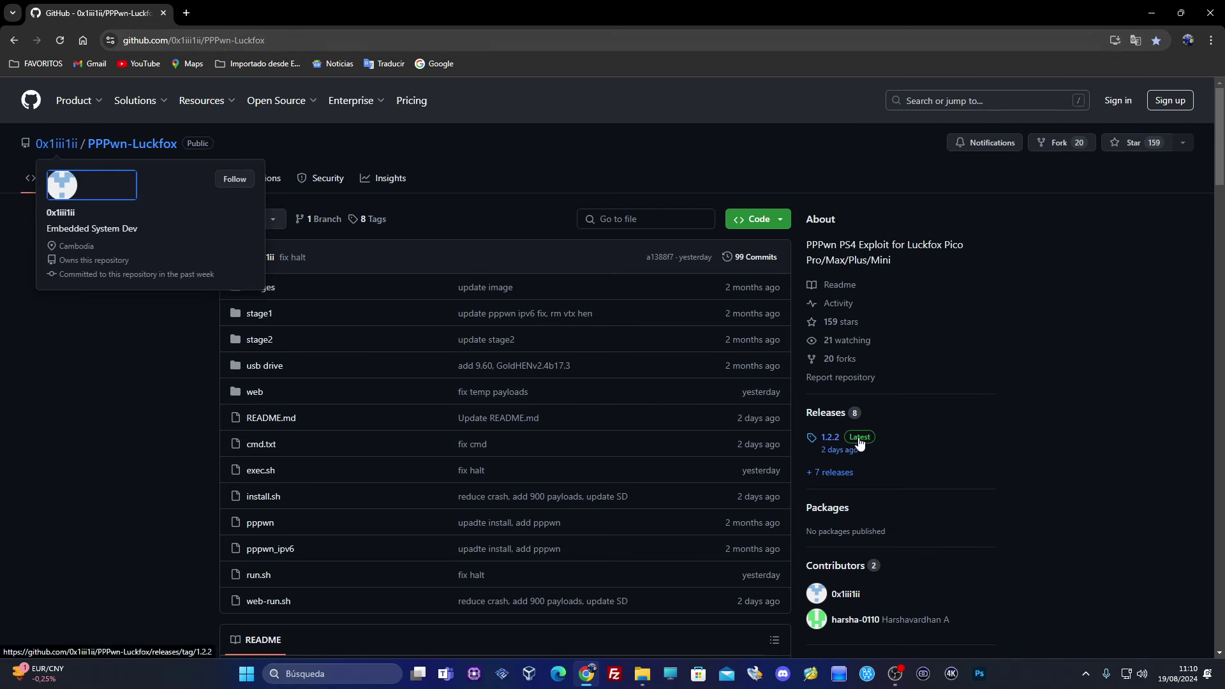
Translate the repository page into Spanish and open the 1.2.2 release
{"action": "left_click", "coordinate": [1135, 41]}
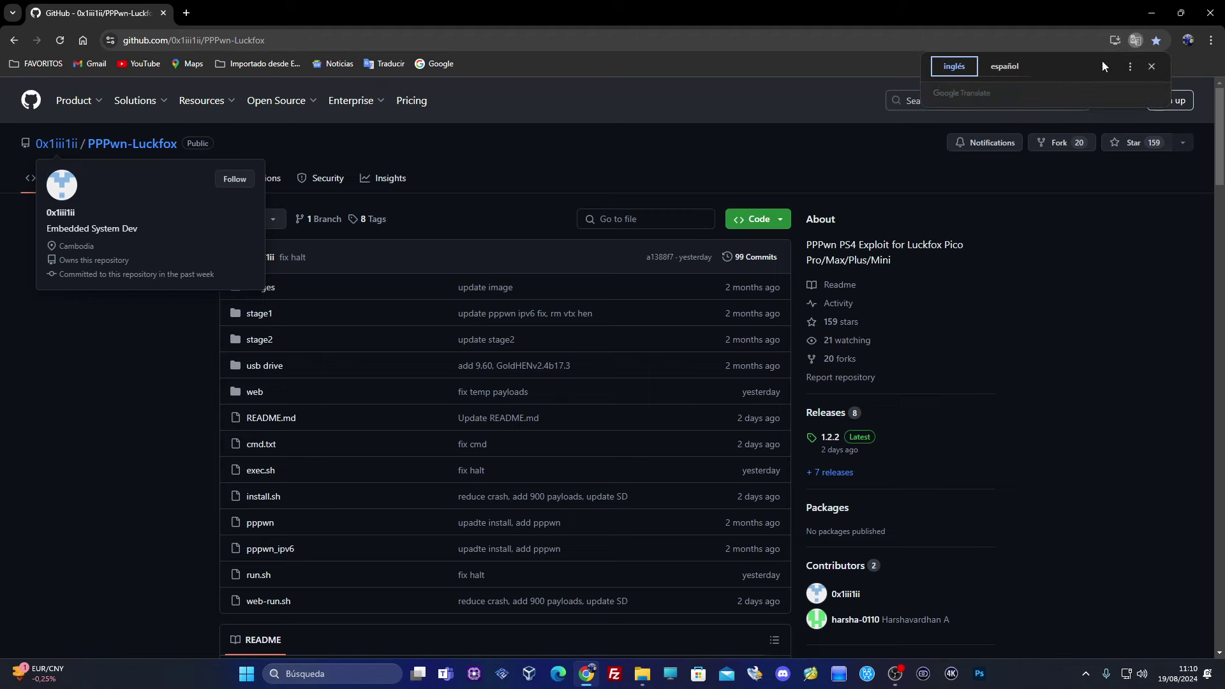
{"action": "left_click", "coordinate": [1006, 68]}
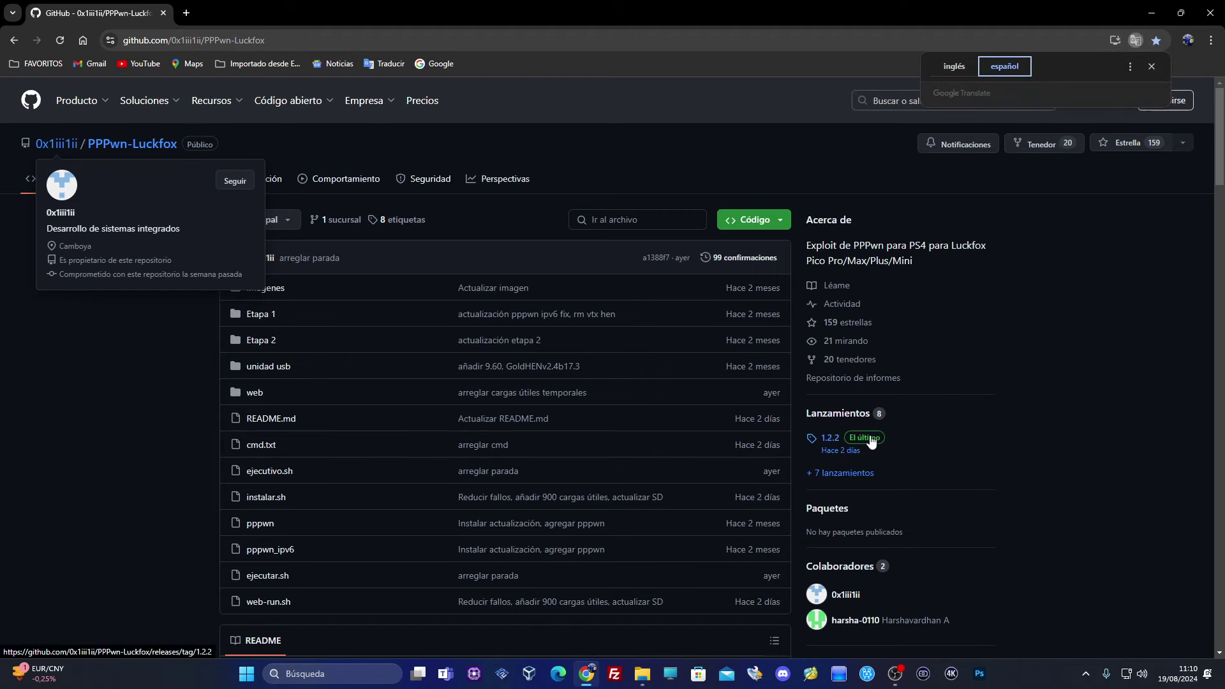
{"action": "left_click", "coordinate": [869, 440]}
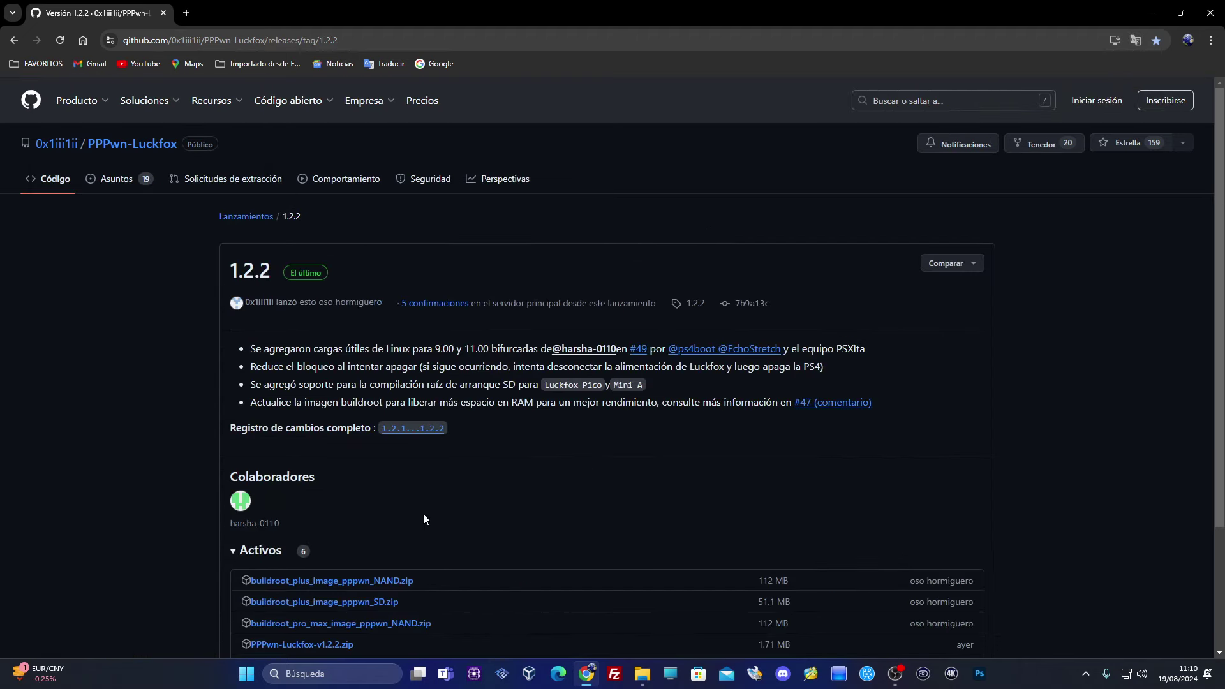
{"action": "scroll", "coordinate": [423, 514], "scroll_direction": "down", "scroll_amount": 2}
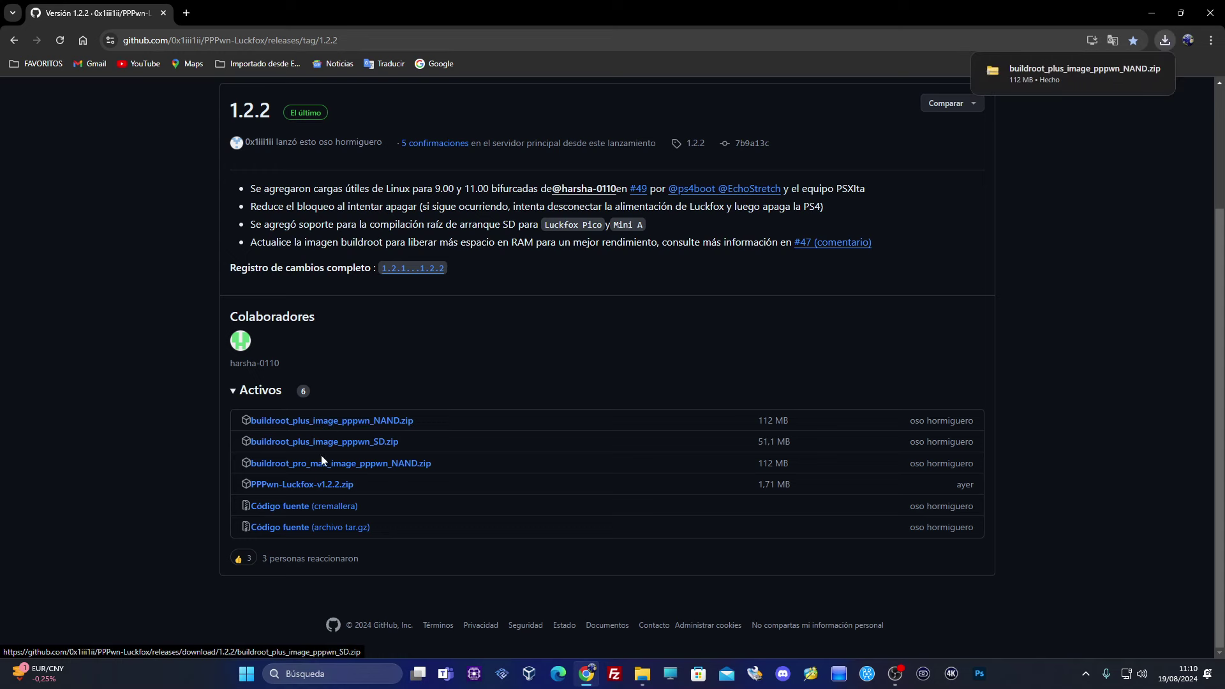
Download the 1.2.2 release's PPPwn-Luckfox-v1.2.2.zip, then return to the repository README
{"action": "left_click", "coordinate": [327, 487]}
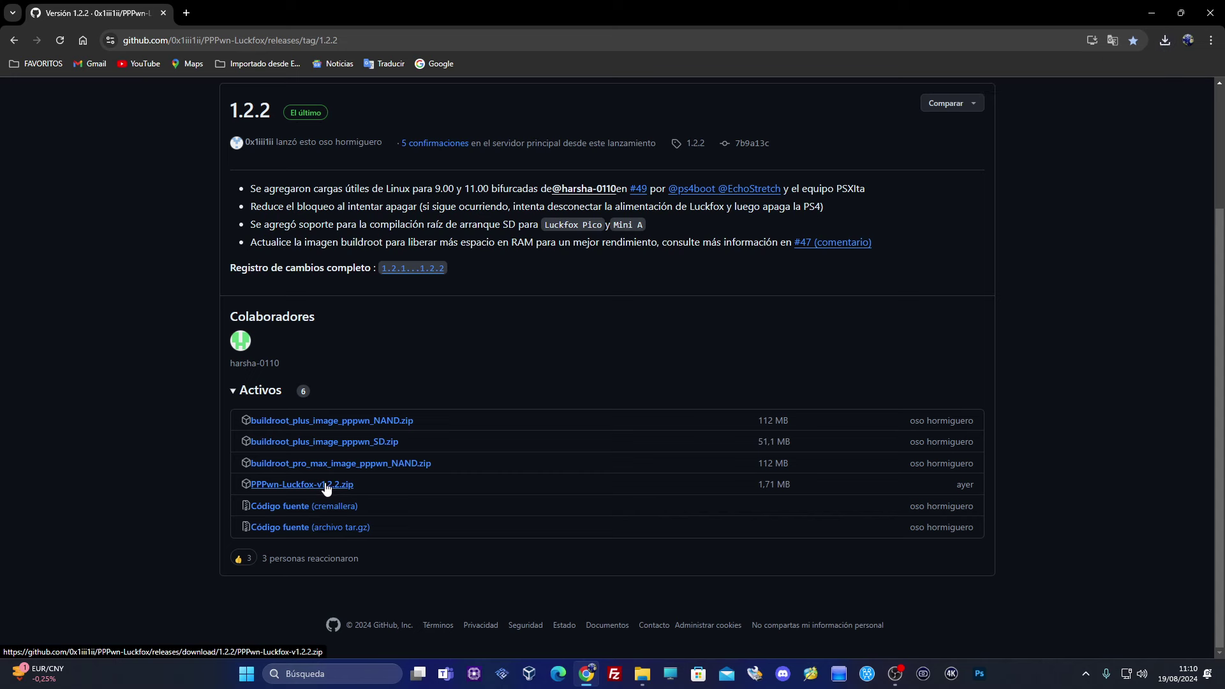
{"action": "left_click", "coordinate": [1165, 42]}
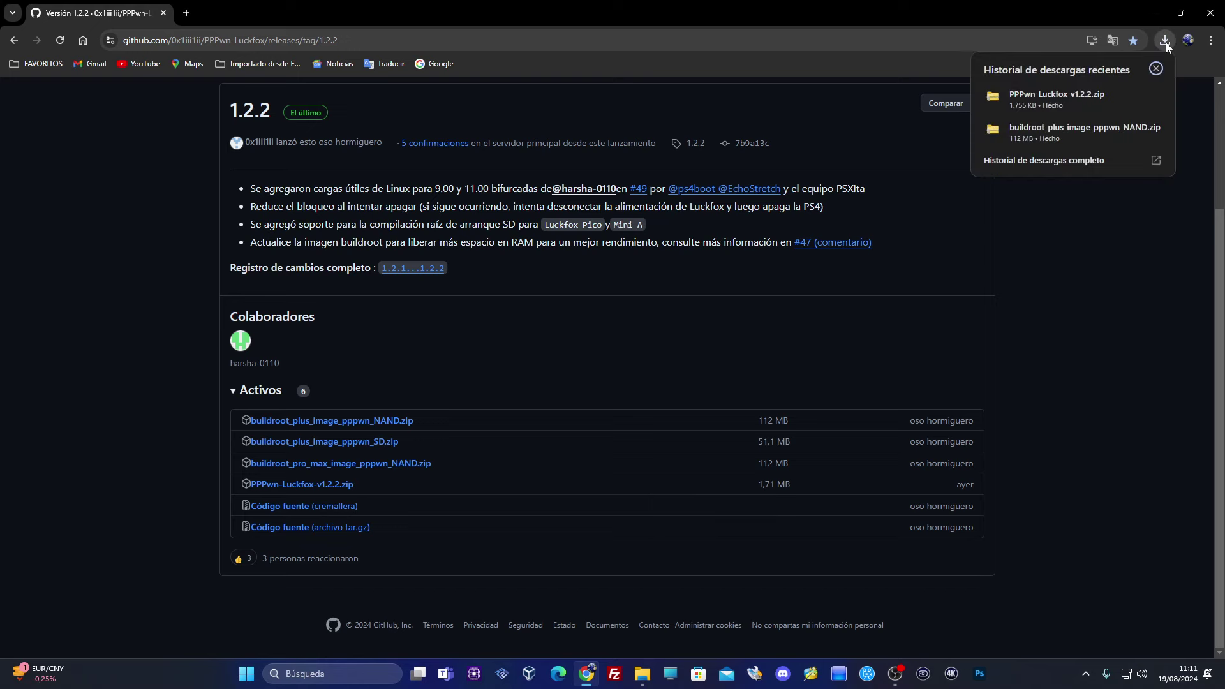
{"action": "left_click", "coordinate": [1048, 249]}
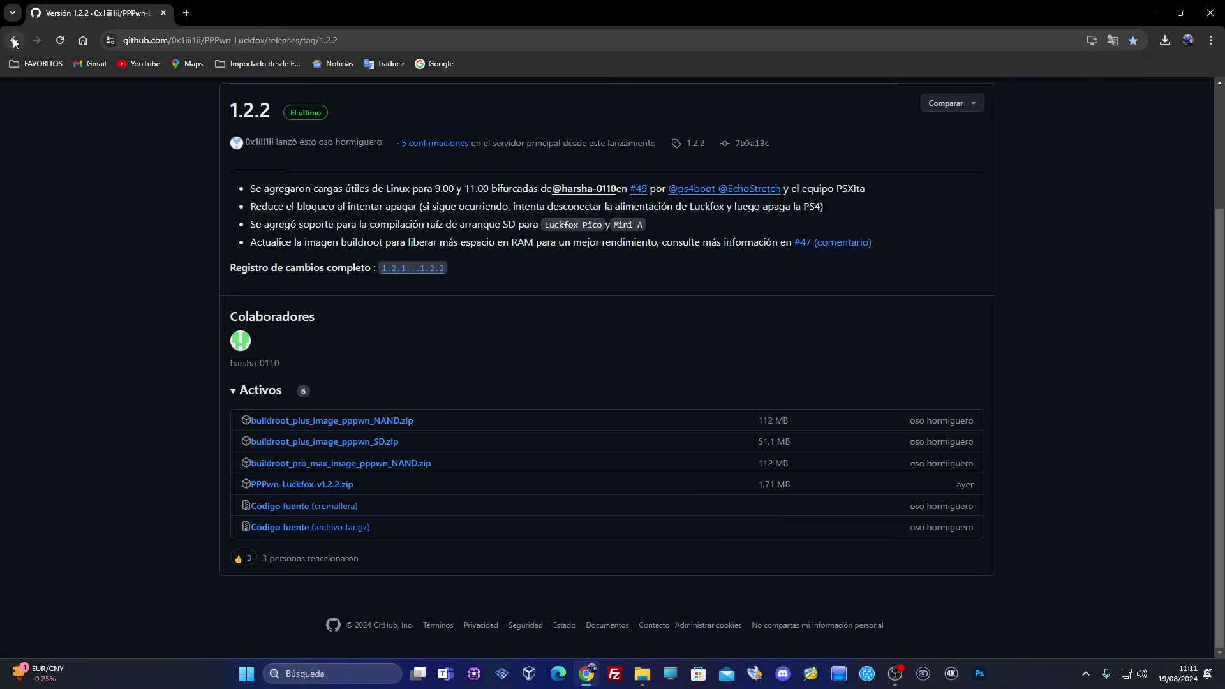
{"action": "left_click", "coordinate": [14, 43]}
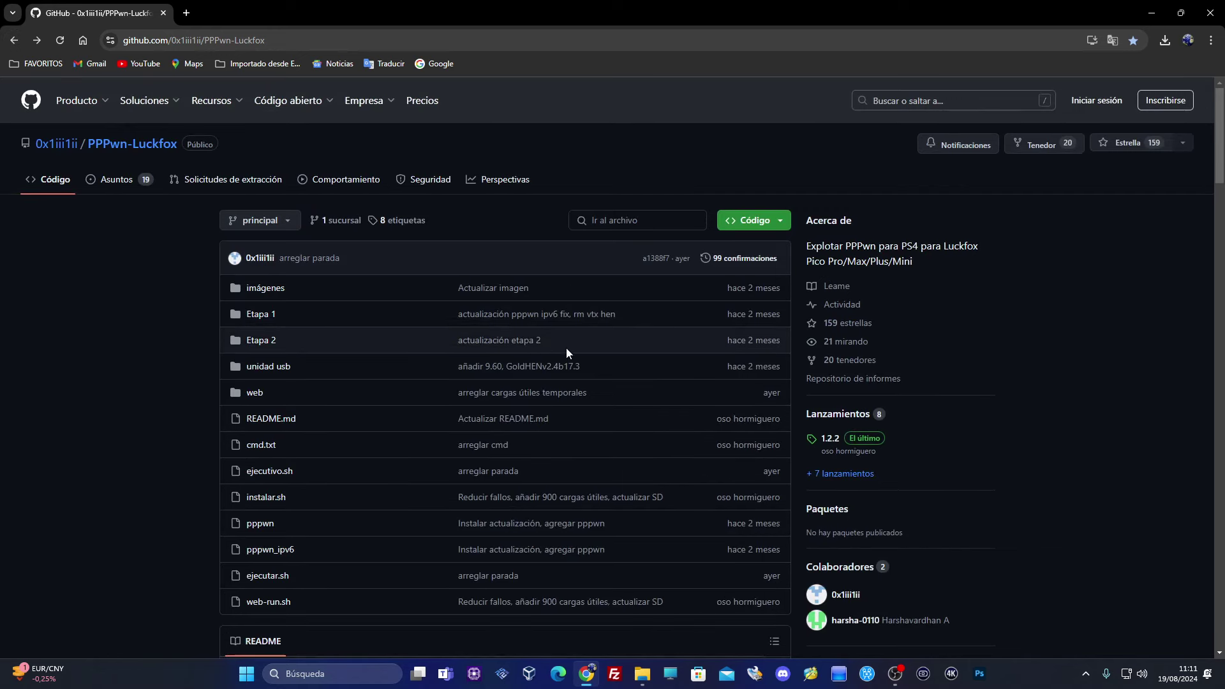
{"action": "scroll", "coordinate": [624, 398], "scroll_direction": "down", "scroll_amount": 5}
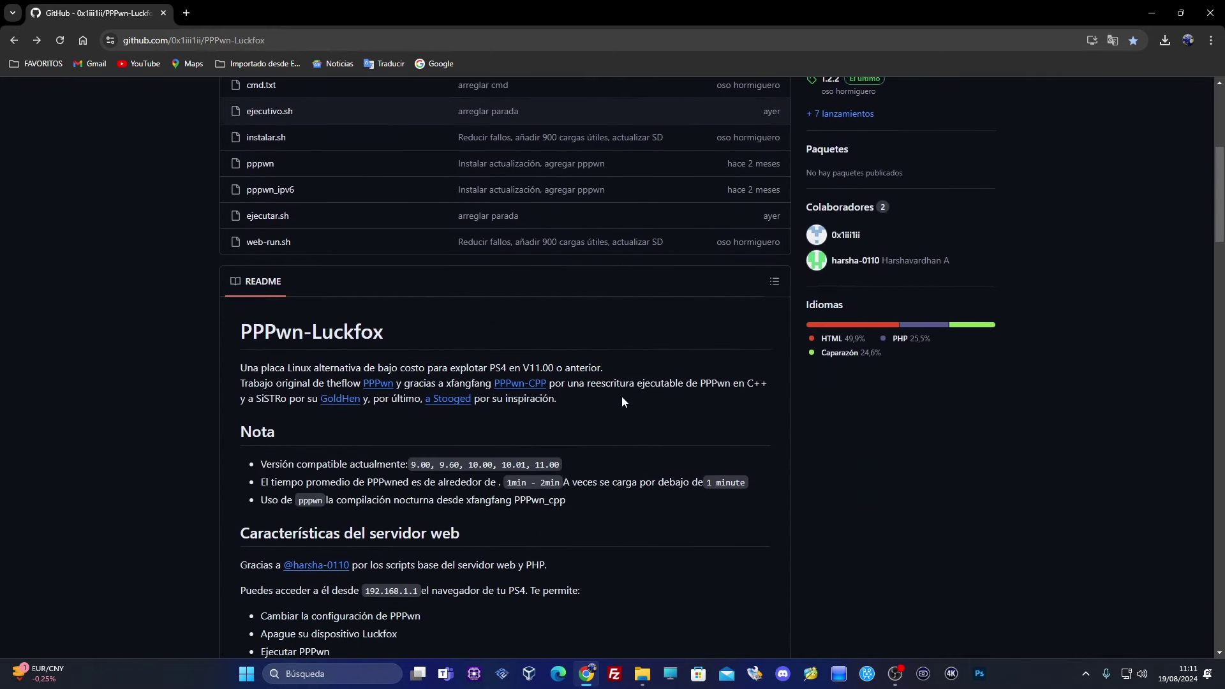
Reach the GoldHEN v2.4b17.3 GitHub release page through the developer's Ko-fi shop item
{"action": "left_click", "coordinate": [337, 376]}
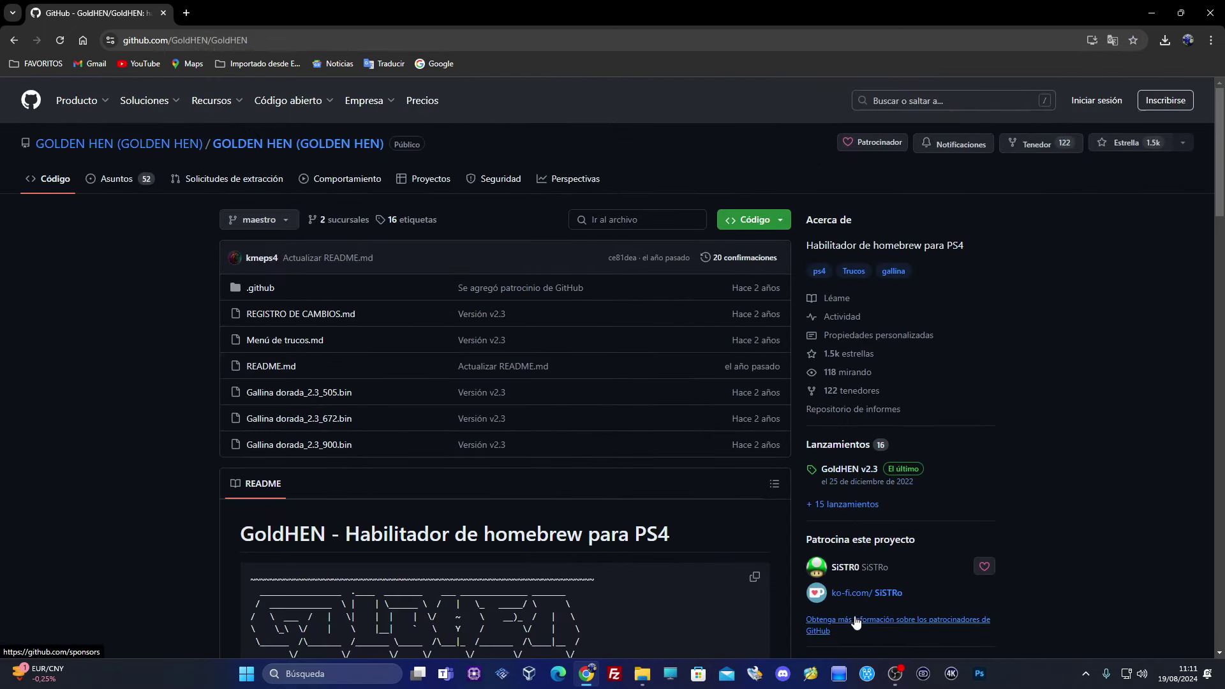
{"action": "left_click", "coordinate": [862, 593]}
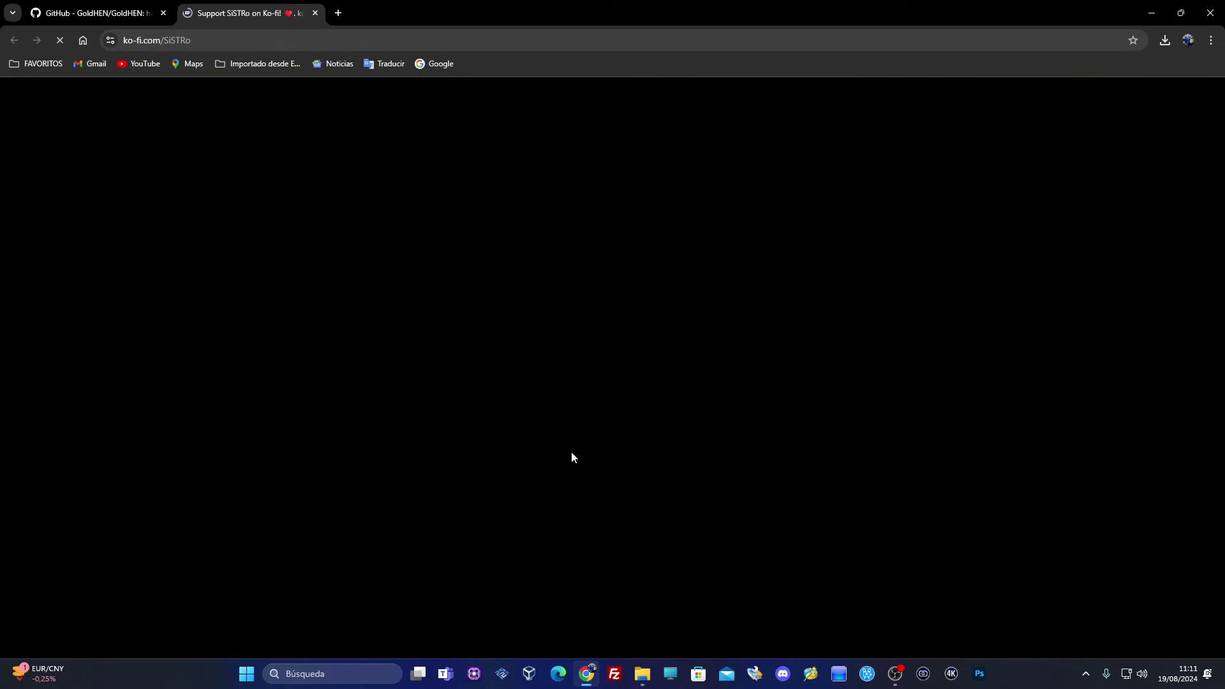
{"action": "scroll", "coordinate": [584, 544], "scroll_direction": "down", "scroll_amount": 2}
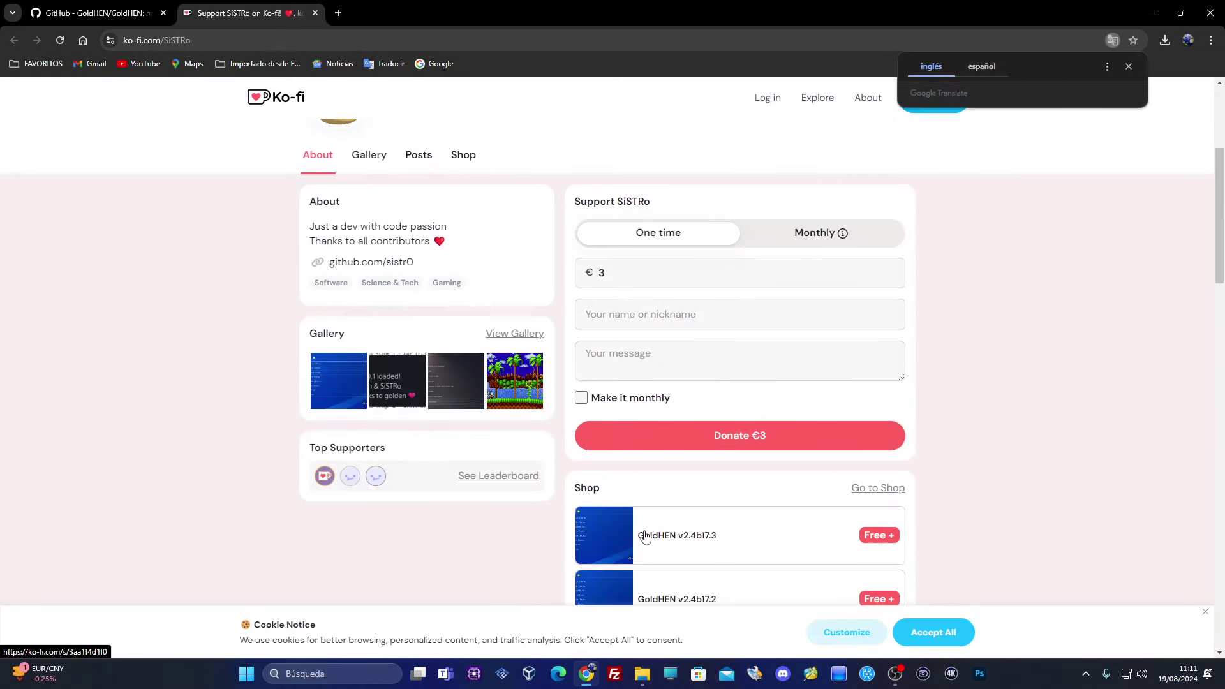
{"action": "left_click", "coordinate": [661, 538]}
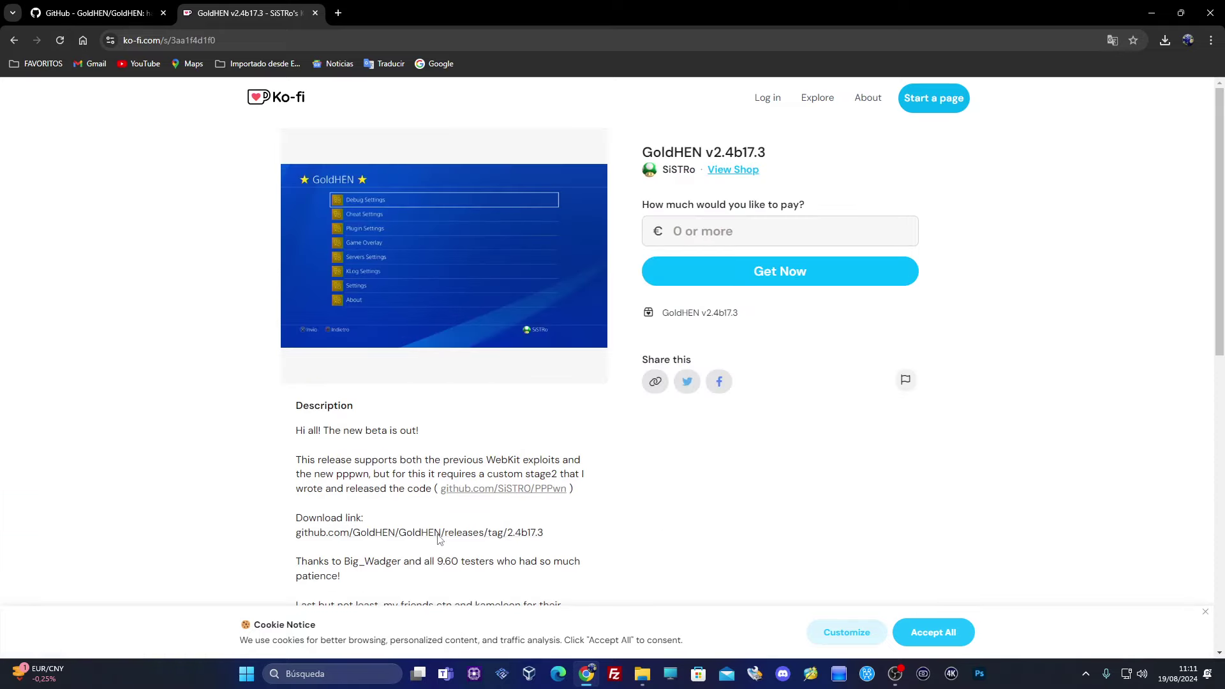
{"action": "left_click", "coordinate": [440, 533]}
Download GoldHEN_v2.4b17.3.7z, close the release and Ko-fi tabs, and return to the README
{"action": "scroll", "coordinate": [470, 534], "scroll_direction": "down", "scroll_amount": 20}
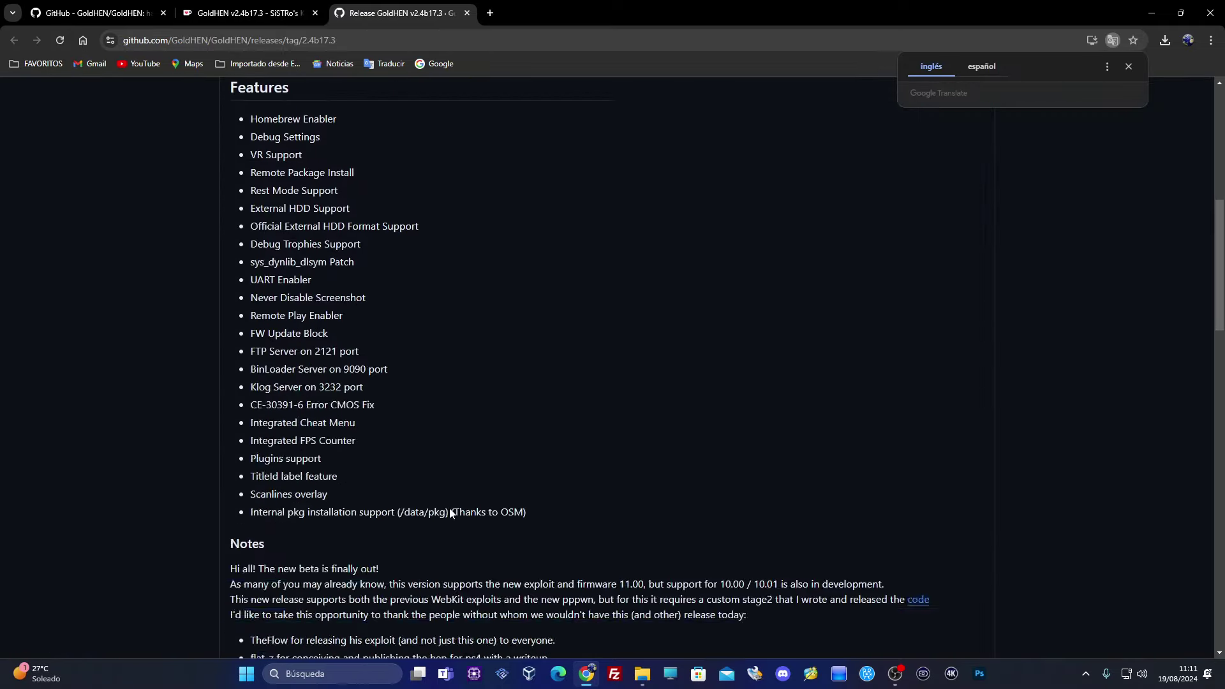
{"action": "scroll", "coordinate": [449, 513], "scroll_direction": "down", "scroll_amount": 9}
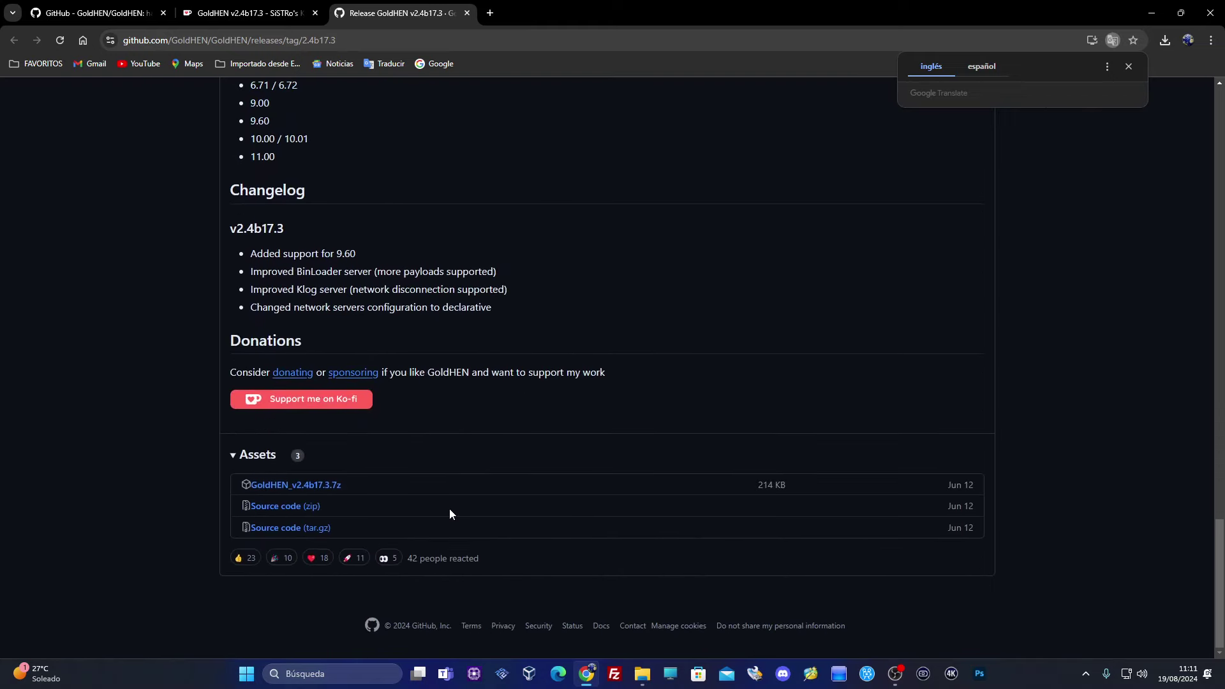
{"action": "left_click", "coordinate": [282, 487]}
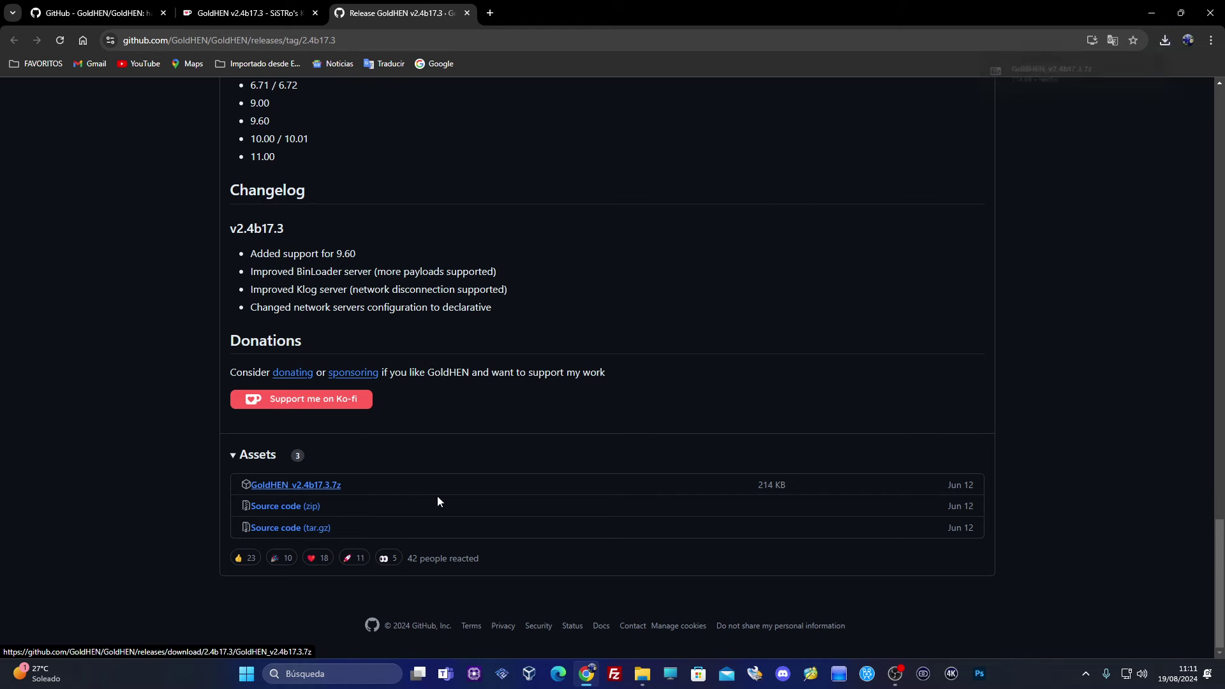
{"action": "left_click", "coordinate": [1165, 41]}
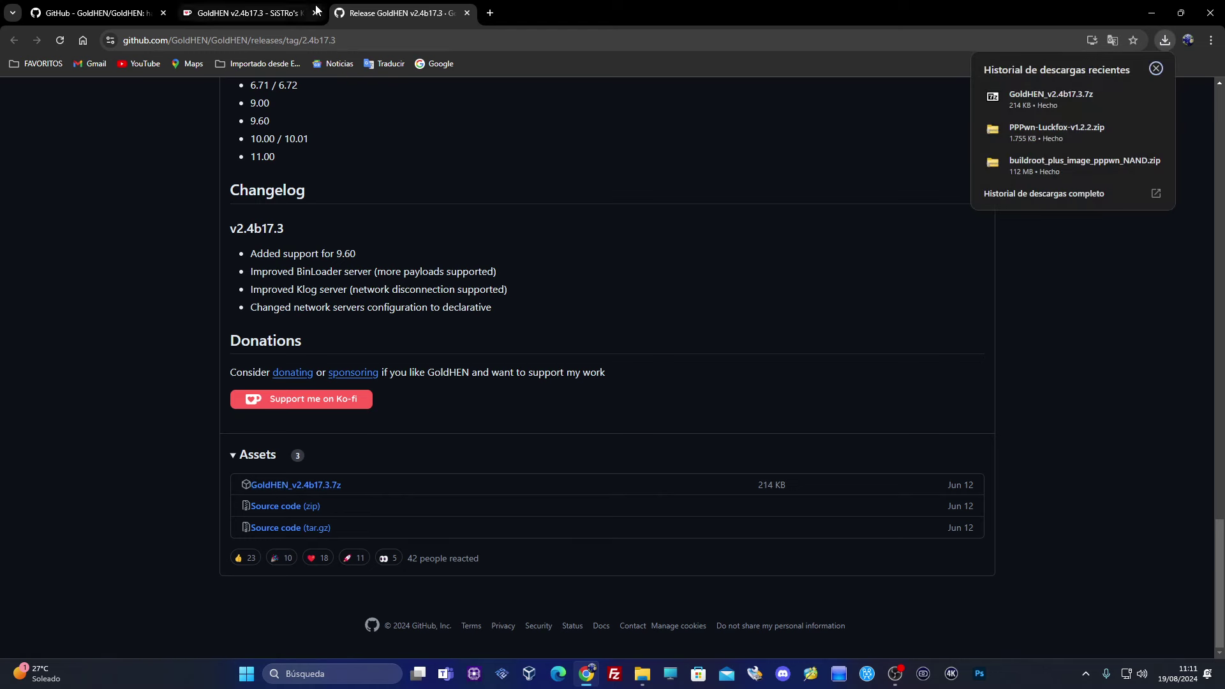
{"action": "left_click", "coordinate": [469, 14]}
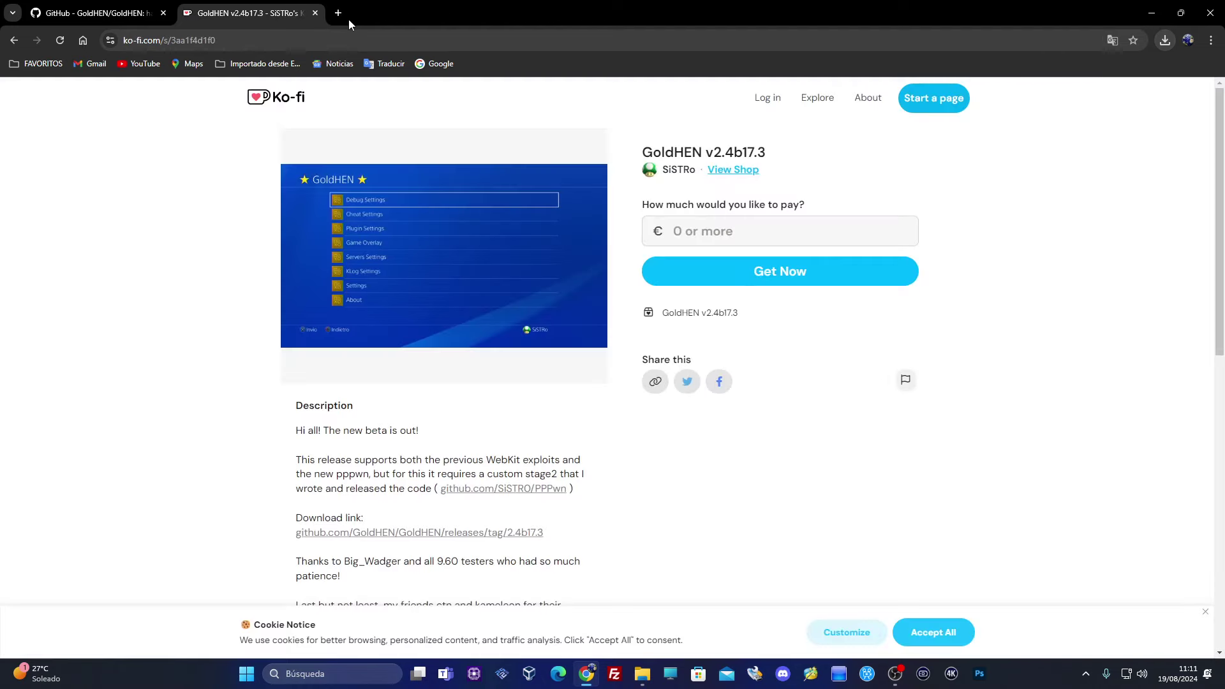
{"action": "left_click", "coordinate": [315, 14]}
{"action": "left_click", "coordinate": [12, 40]}
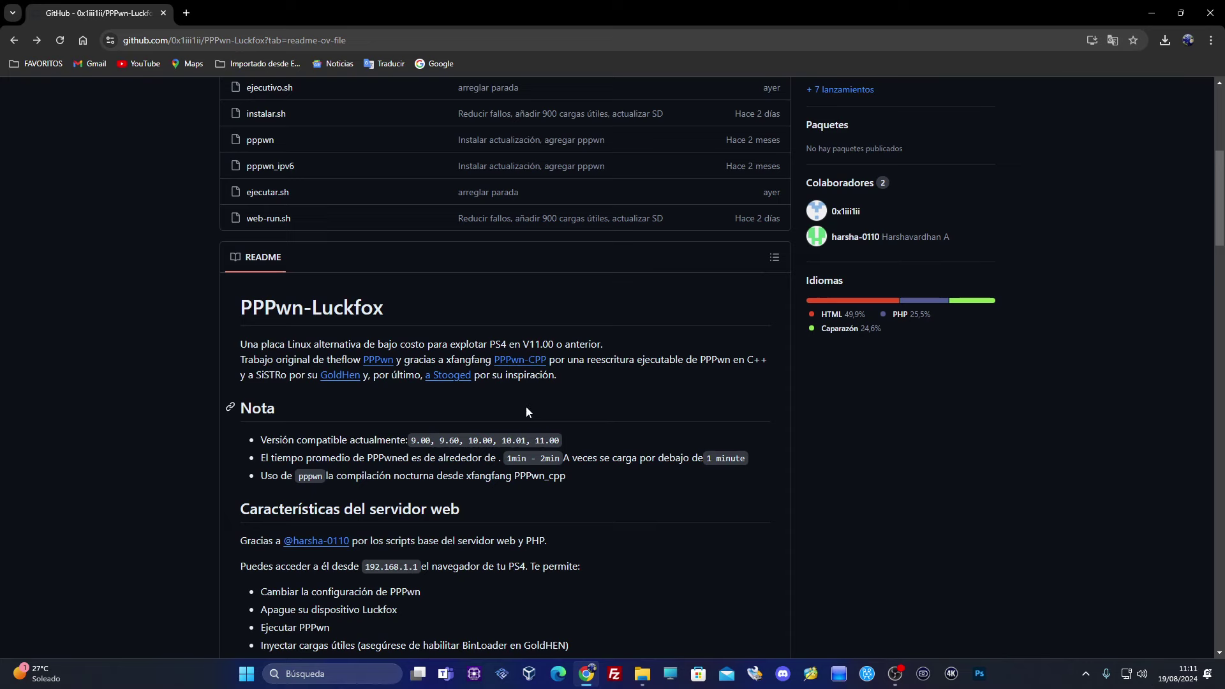
Scroll the PPPwn-Luckfox README down to the Instalación steps with the SoCToolKit.zip link
{"action": "scroll", "coordinate": [527, 411], "scroll_direction": "down", "scroll_amount": 6}
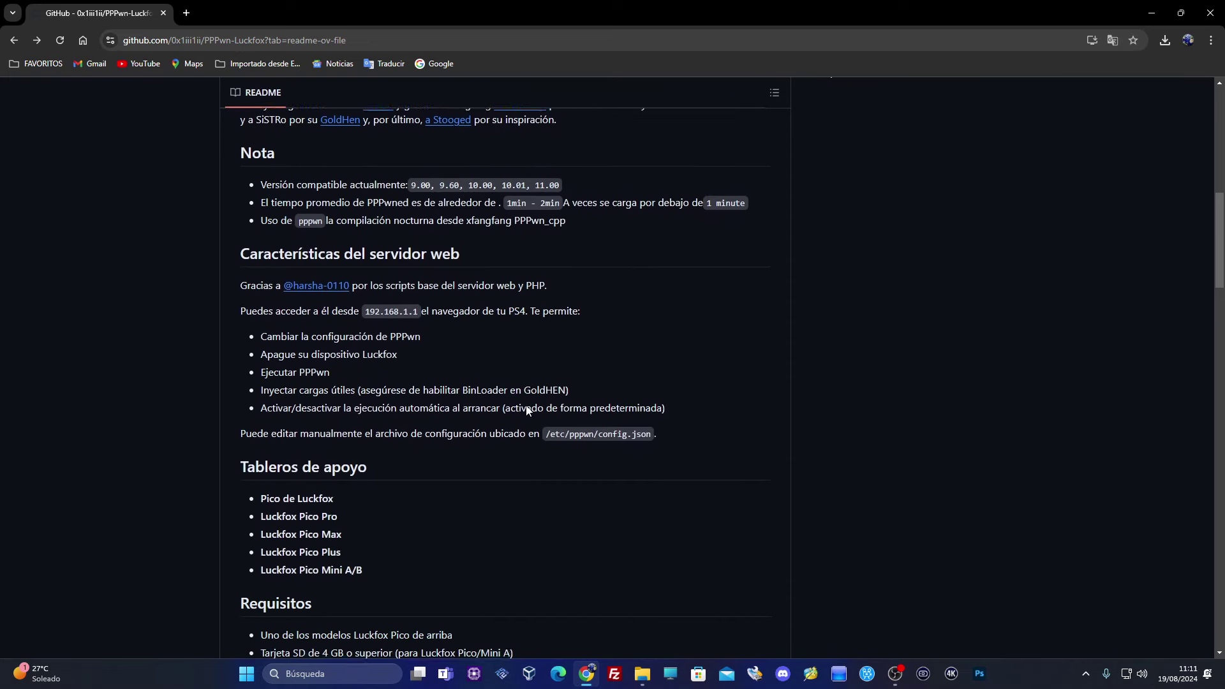
{"action": "scroll", "coordinate": [527, 410], "scroll_direction": "down", "scroll_amount": 7}
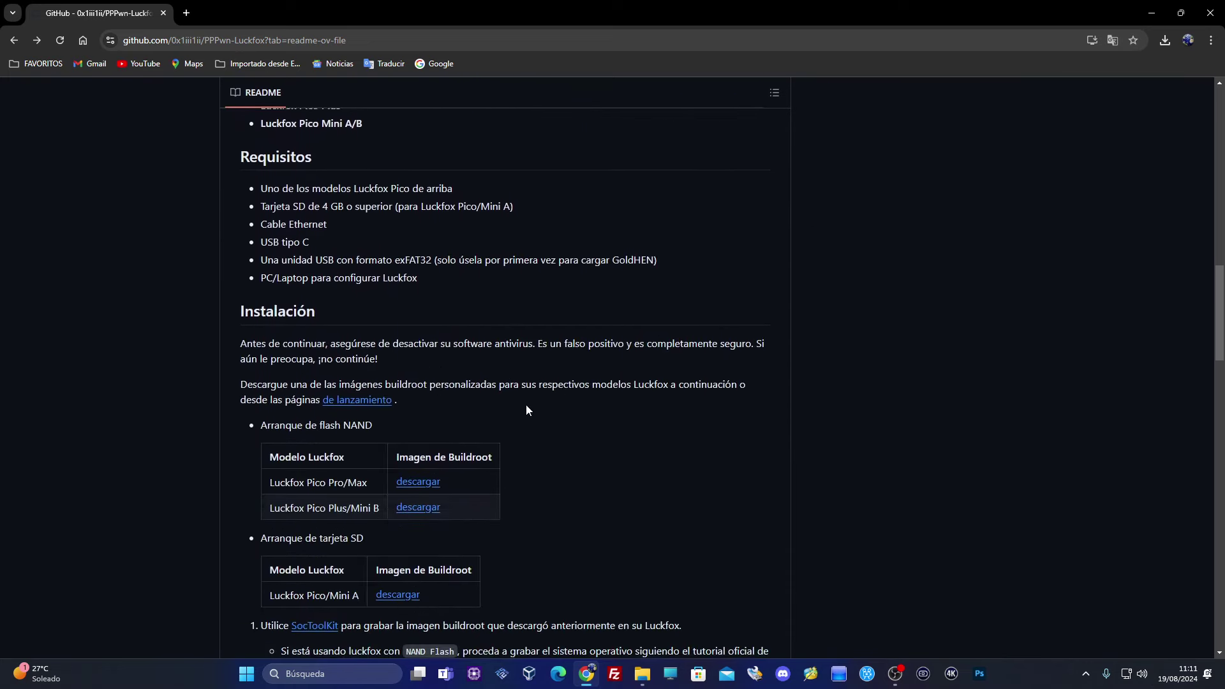
{"action": "scroll", "coordinate": [527, 410], "scroll_direction": "down", "scroll_amount": 2}
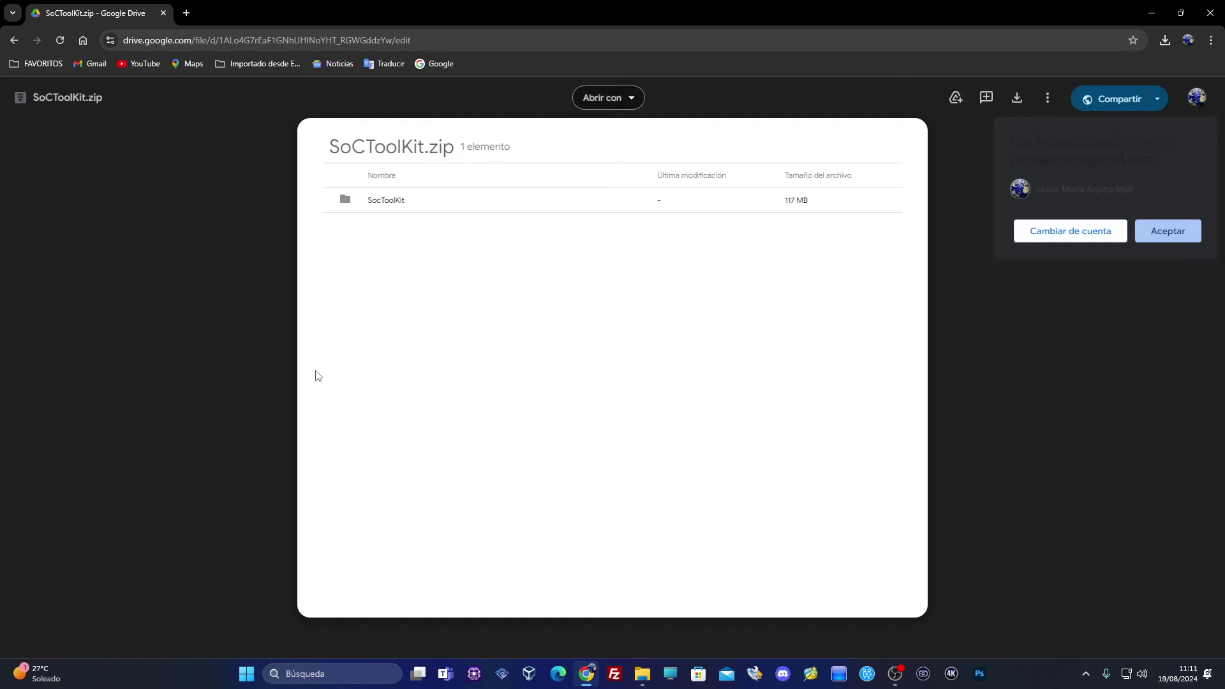
Download SoCToolKit.zip from Drive past the virus warning, then return to the GitHub README
{"action": "left_click", "coordinate": [1017, 98]}
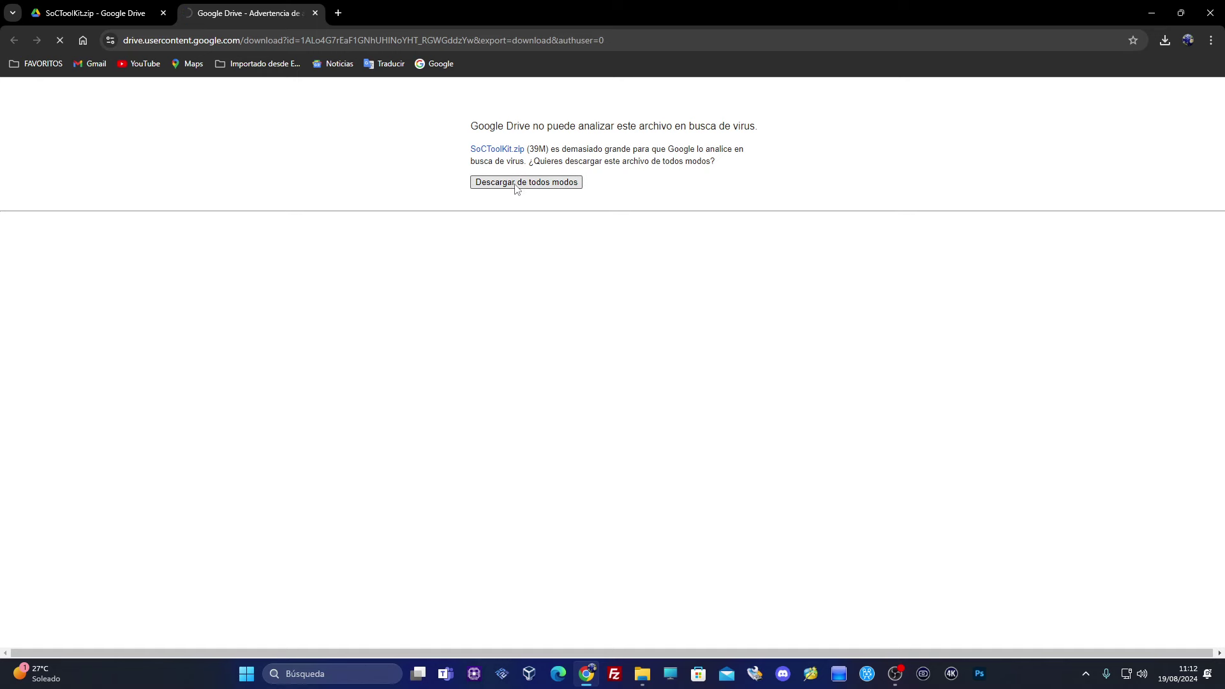
{"action": "left_click", "coordinate": [315, 13]}
{"action": "left_click", "coordinate": [12, 43]}
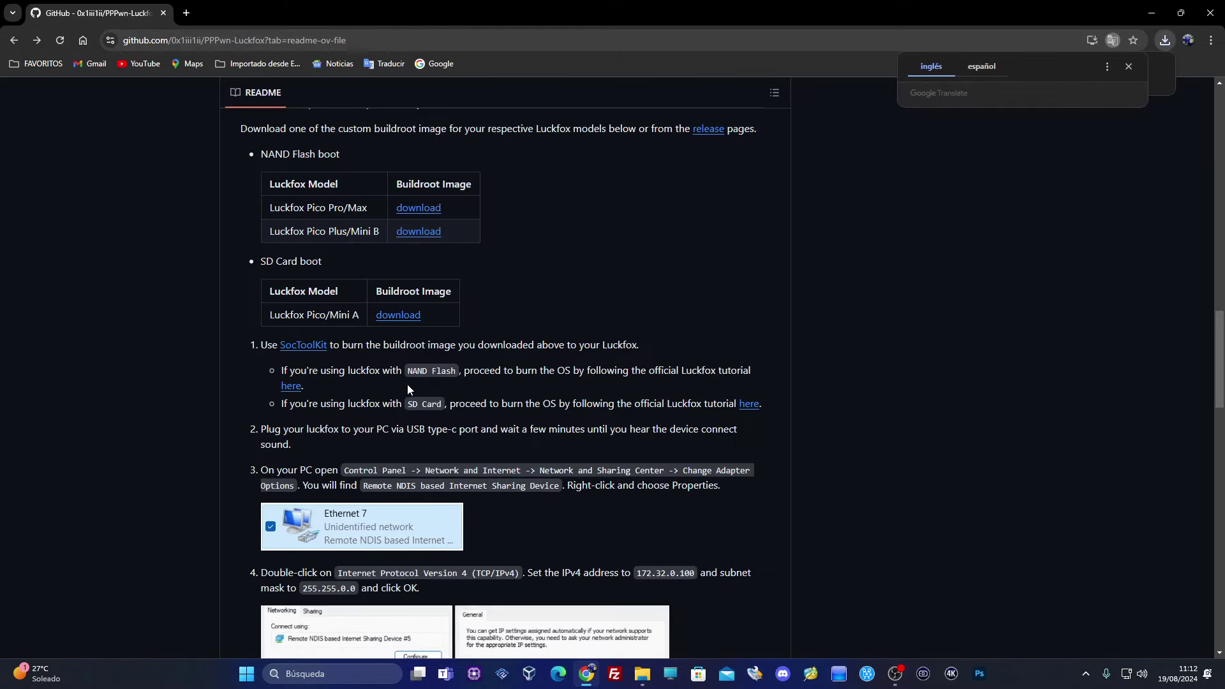
Translate the README into Spanish and open the official Luckfox SPI NAND flashing tutorial
{"action": "left_click", "coordinate": [982, 68]}
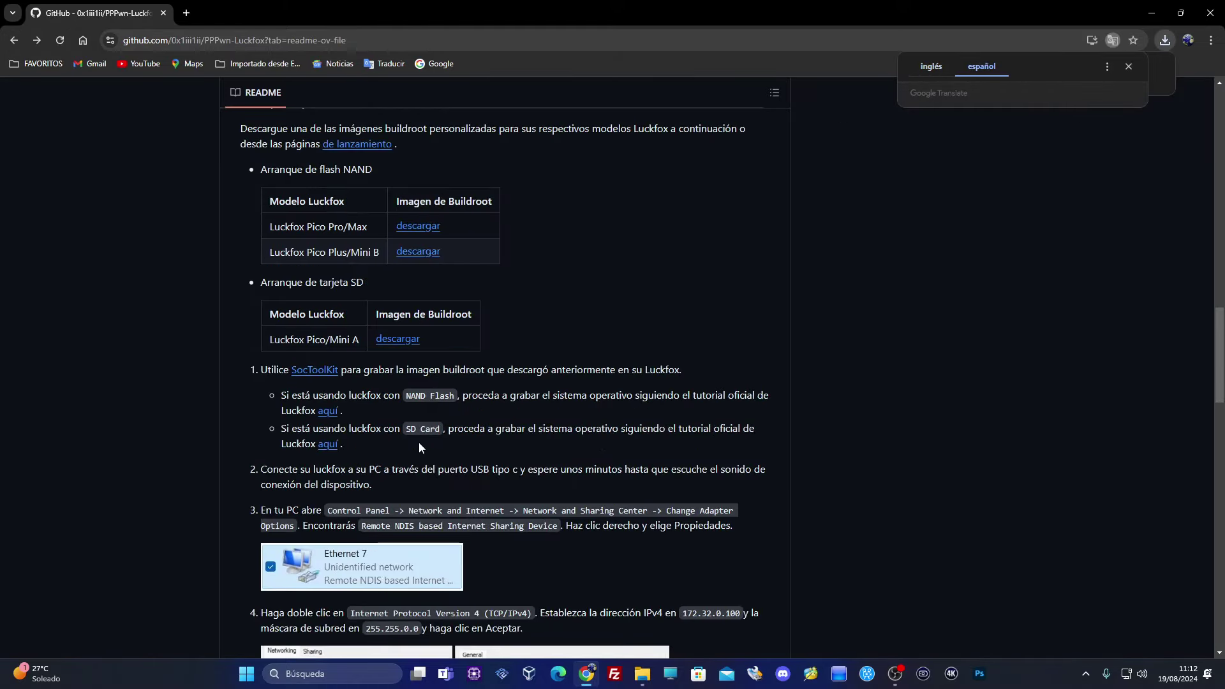
{"action": "scroll", "coordinate": [419, 444], "scroll_direction": "down", "scroll_amount": 1}
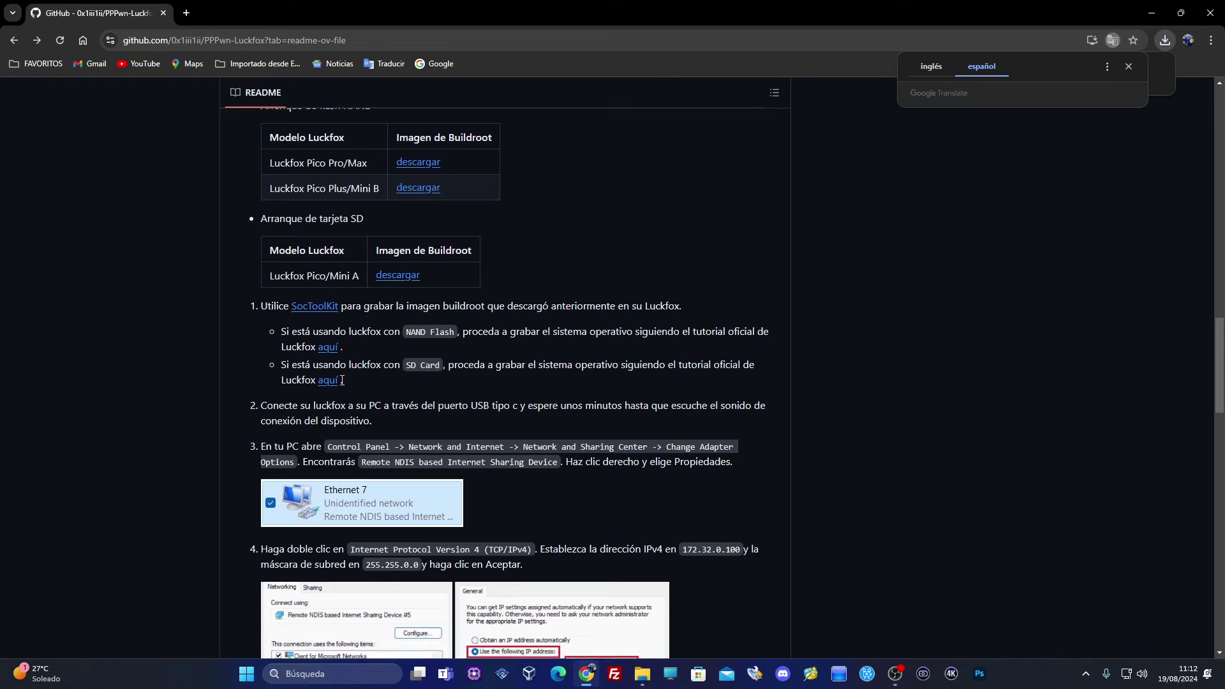
{"action": "left_click", "coordinate": [330, 349]}
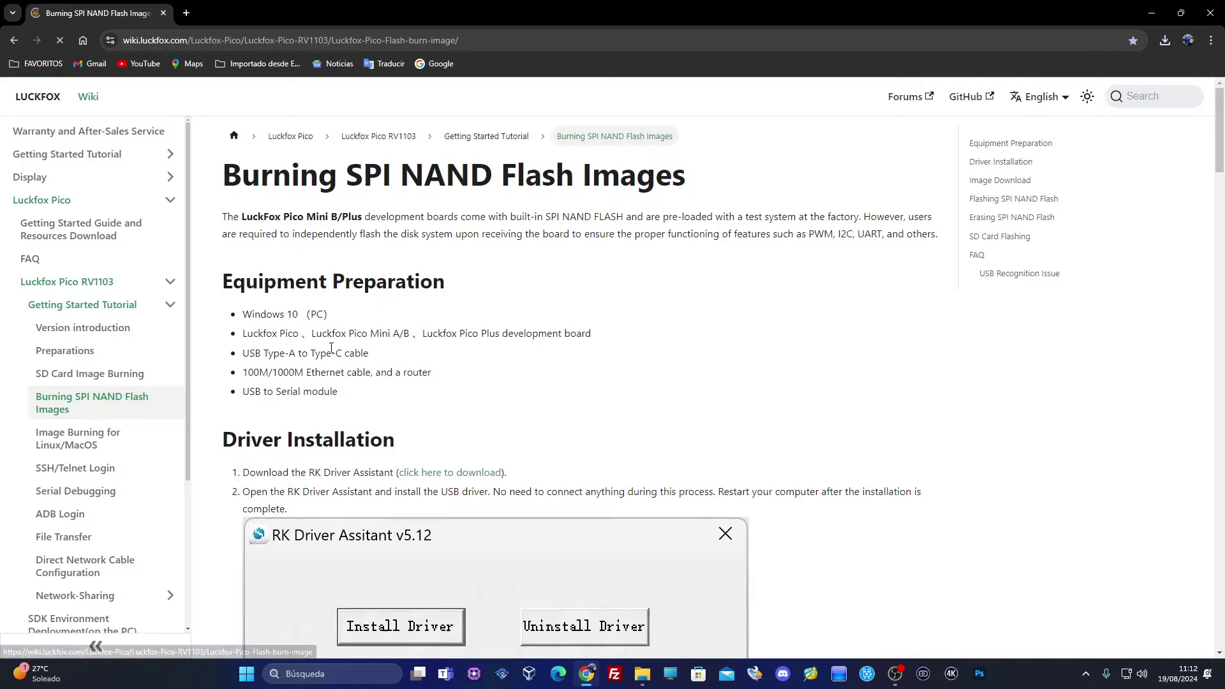
Download SocToolKit_v1.98_20240705_01_win.zip and DriverAssitant_v5.12.zip from the flashing guide
{"action": "scroll", "coordinate": [501, 434], "scroll_direction": "down", "scroll_amount": 2}
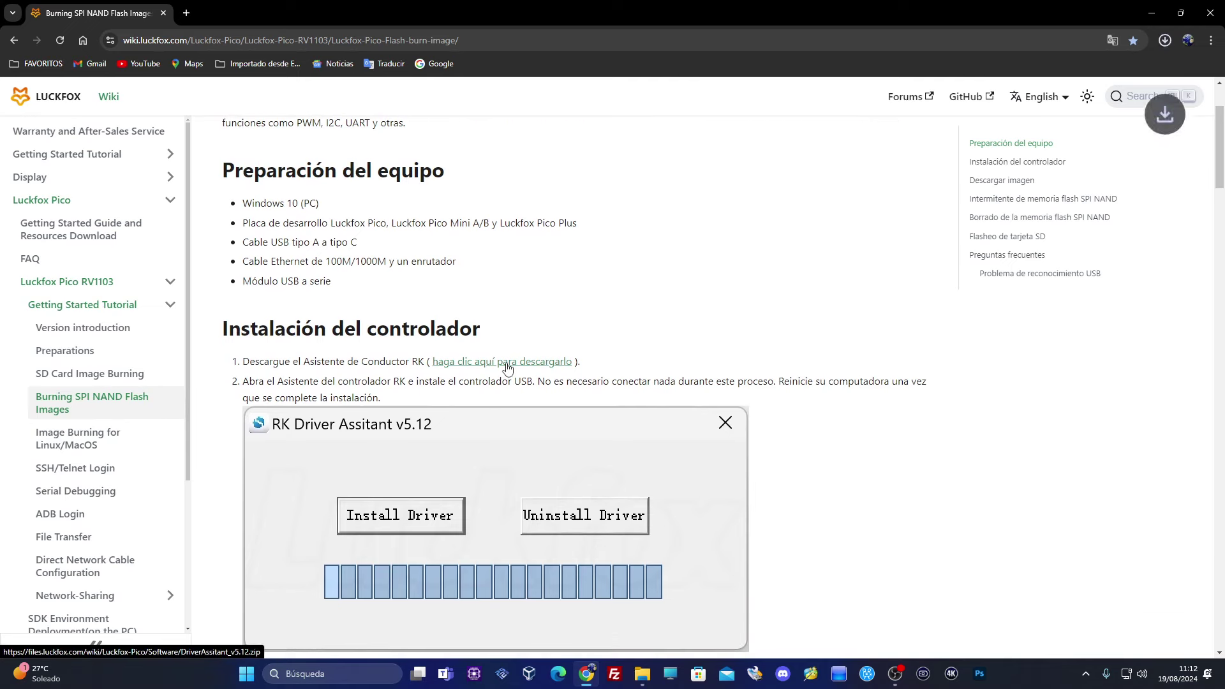
{"action": "scroll", "coordinate": [504, 360], "scroll_direction": "down", "scroll_amount": 4}
{"action": "scroll", "coordinate": [501, 352], "scroll_direction": "down", "scroll_amount": 4}
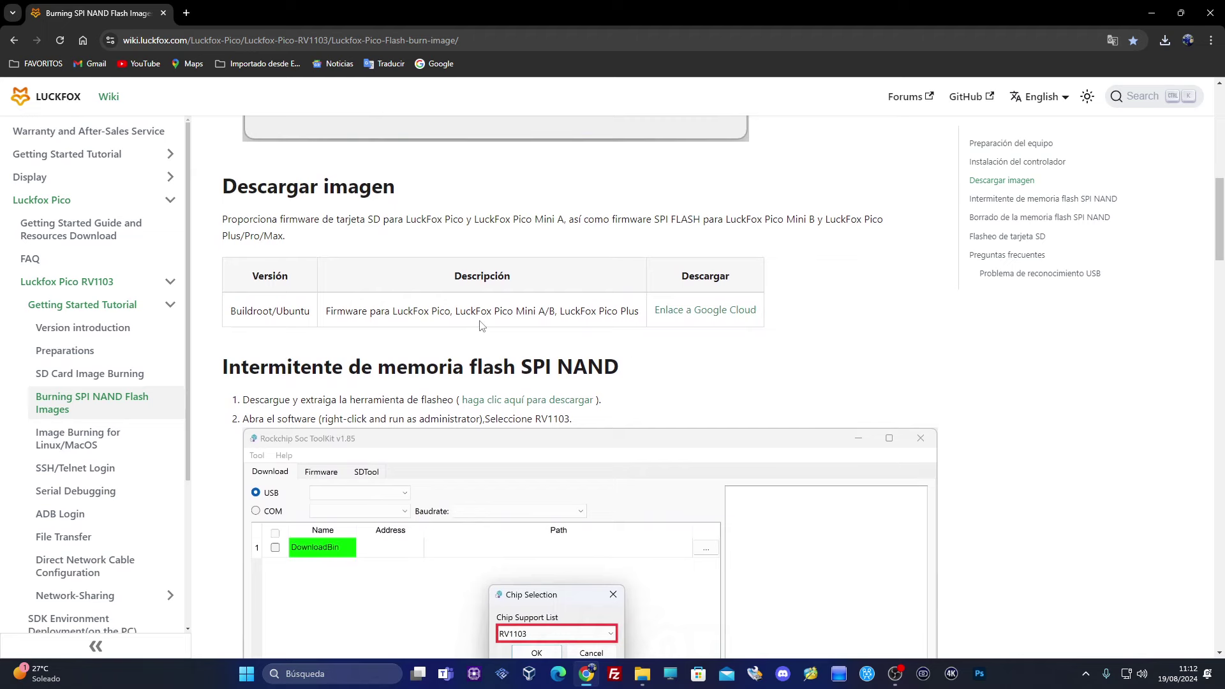
{"action": "left_click", "coordinate": [553, 401]}
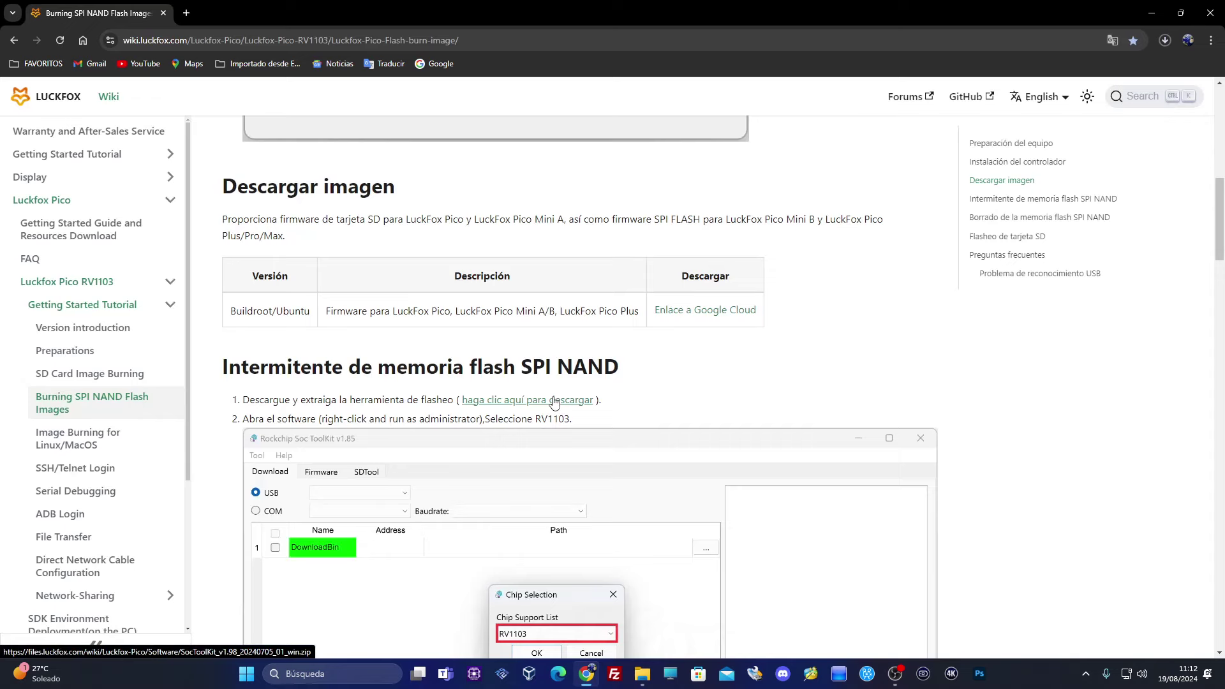
{"action": "scroll", "coordinate": [554, 402], "scroll_direction": "down", "scroll_amount": 10}
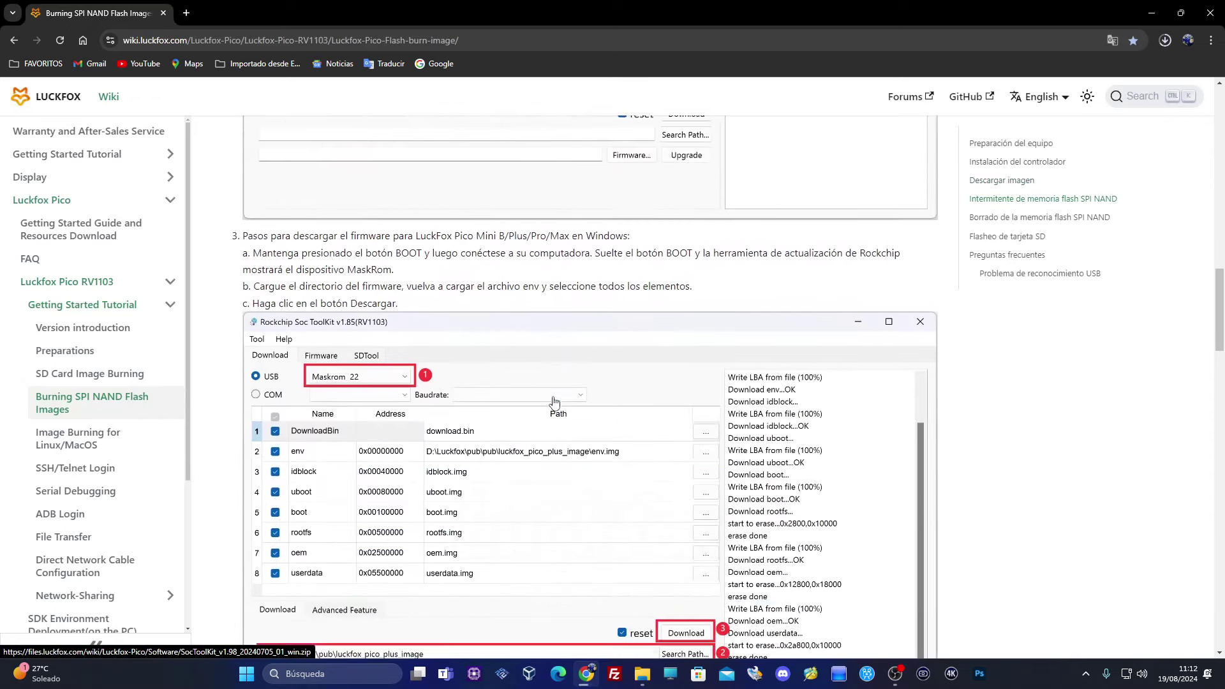
{"action": "scroll", "coordinate": [554, 402], "scroll_direction": "down", "scroll_amount": 15}
{"action": "scroll", "coordinate": [554, 400], "scroll_direction": "down", "scroll_amount": 15}
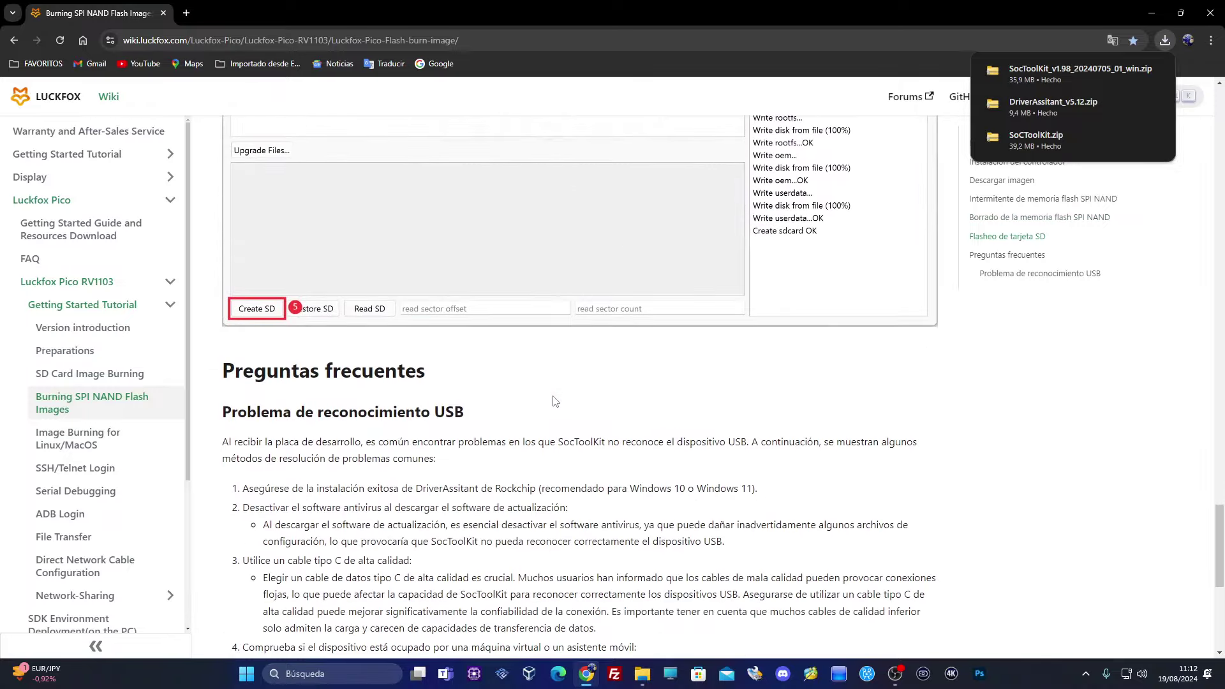
{"action": "scroll", "coordinate": [554, 401], "scroll_direction": "down", "scroll_amount": 7}
{"action": "scroll", "coordinate": [555, 400], "scroll_direction": "up", "scroll_amount": 20}
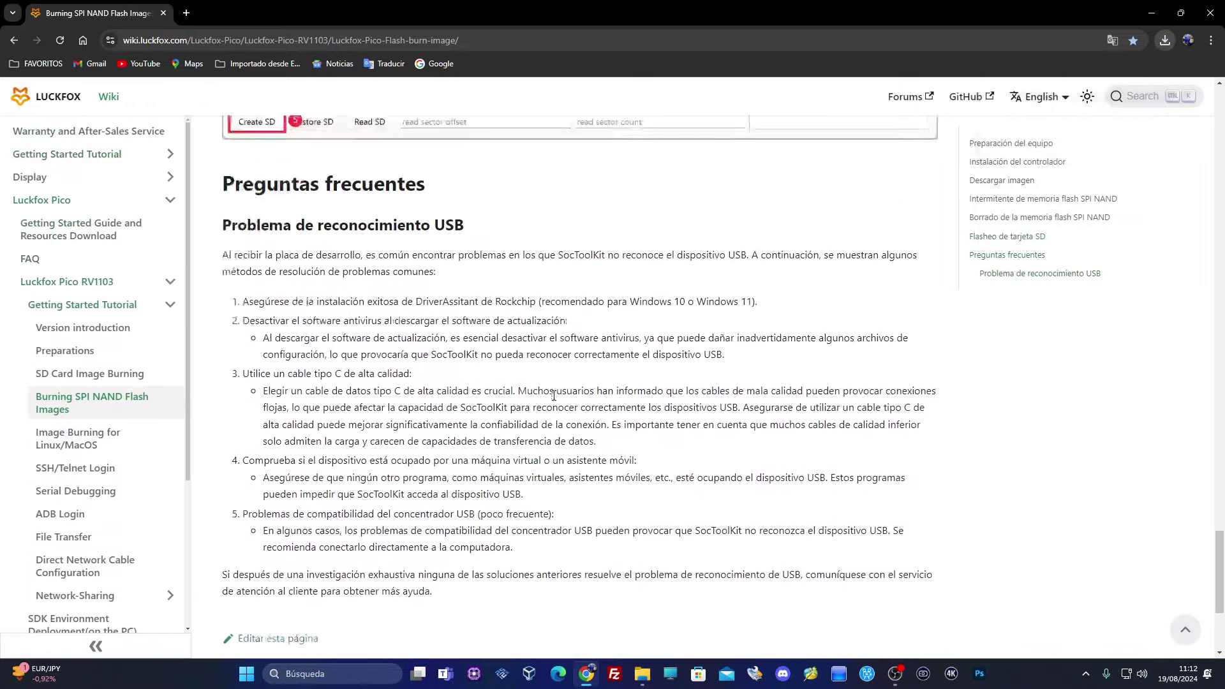
{"action": "scroll", "coordinate": [589, 390], "scroll_direction": "up", "scroll_amount": 20}
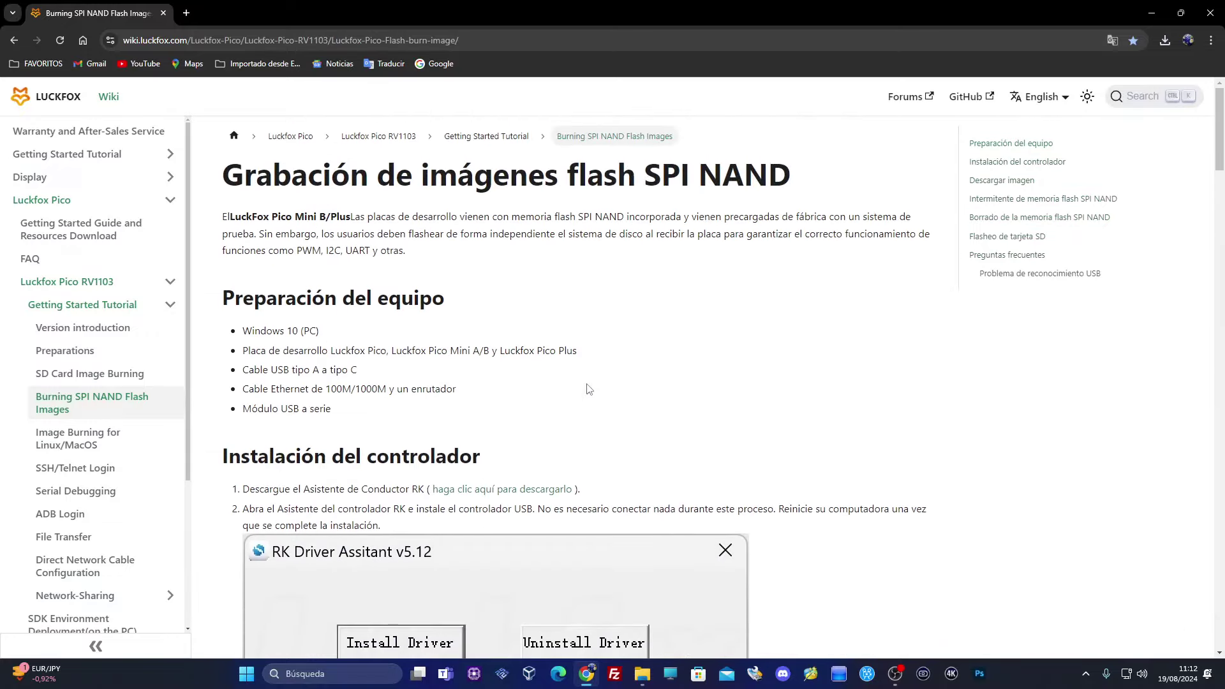
Go back to the PPPwn-Luckfox README and scroll to step 5's MobaXterm link
{"action": "left_click", "coordinate": [13, 38]}
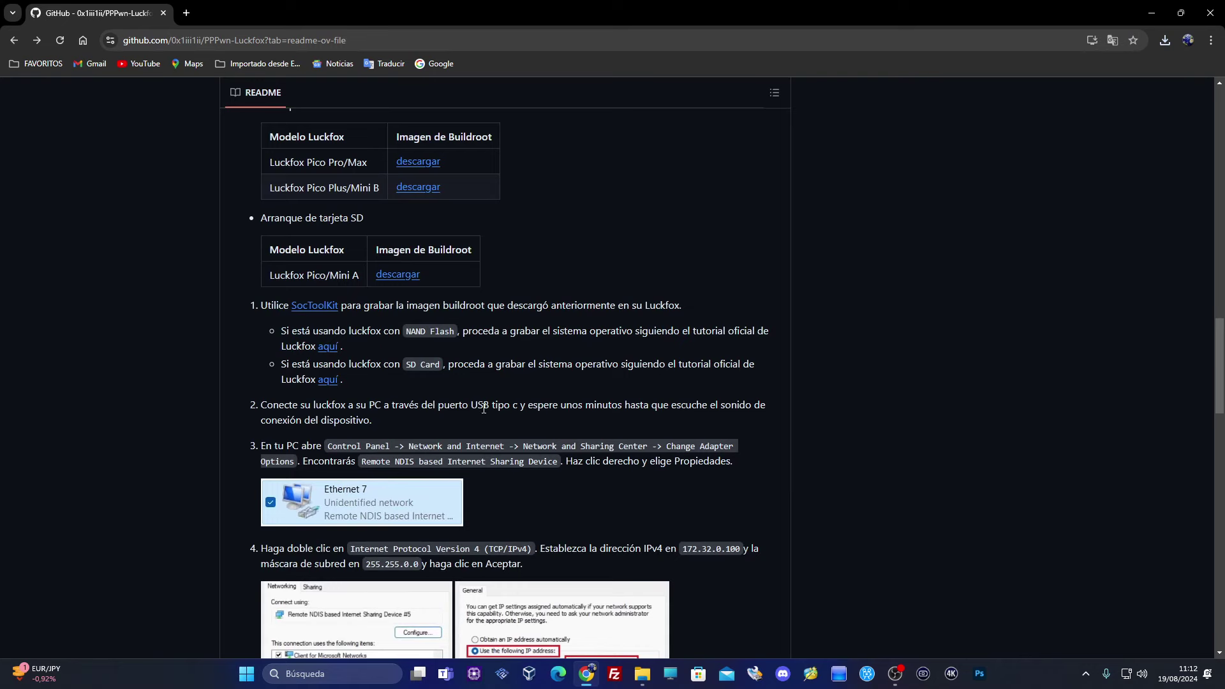
{"action": "scroll", "coordinate": [483, 408], "scroll_direction": "down", "scroll_amount": 6}
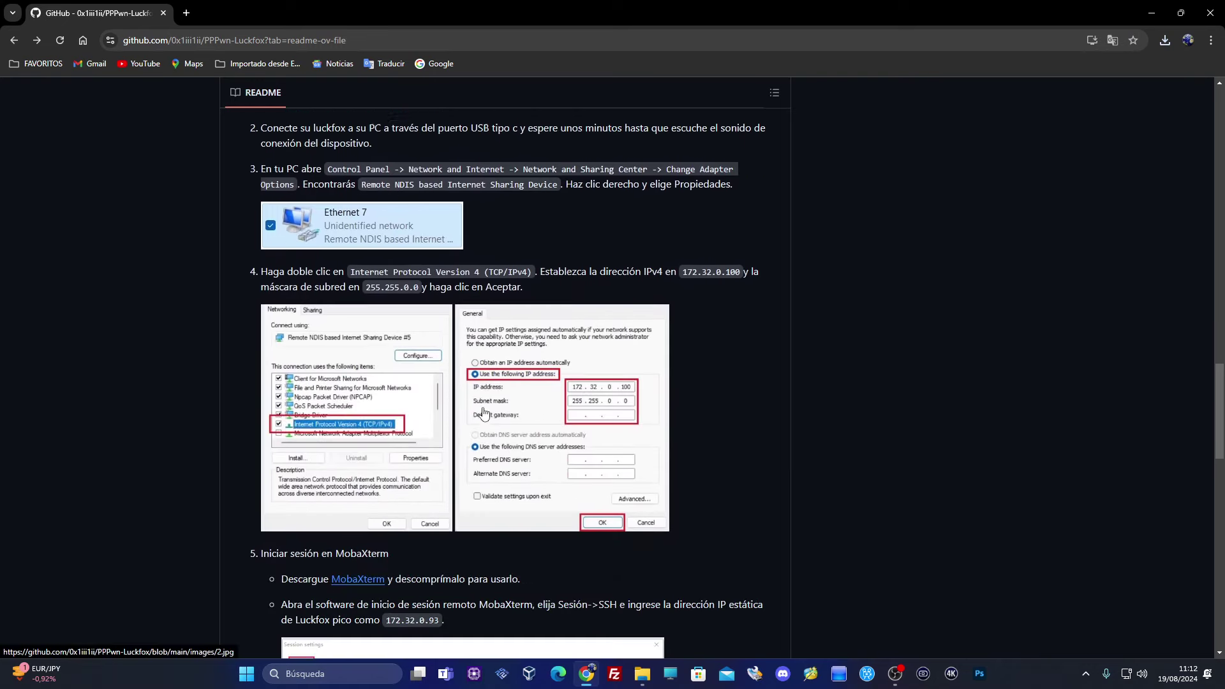
{"action": "scroll", "coordinate": [483, 414], "scroll_direction": "down", "scroll_amount": 3}
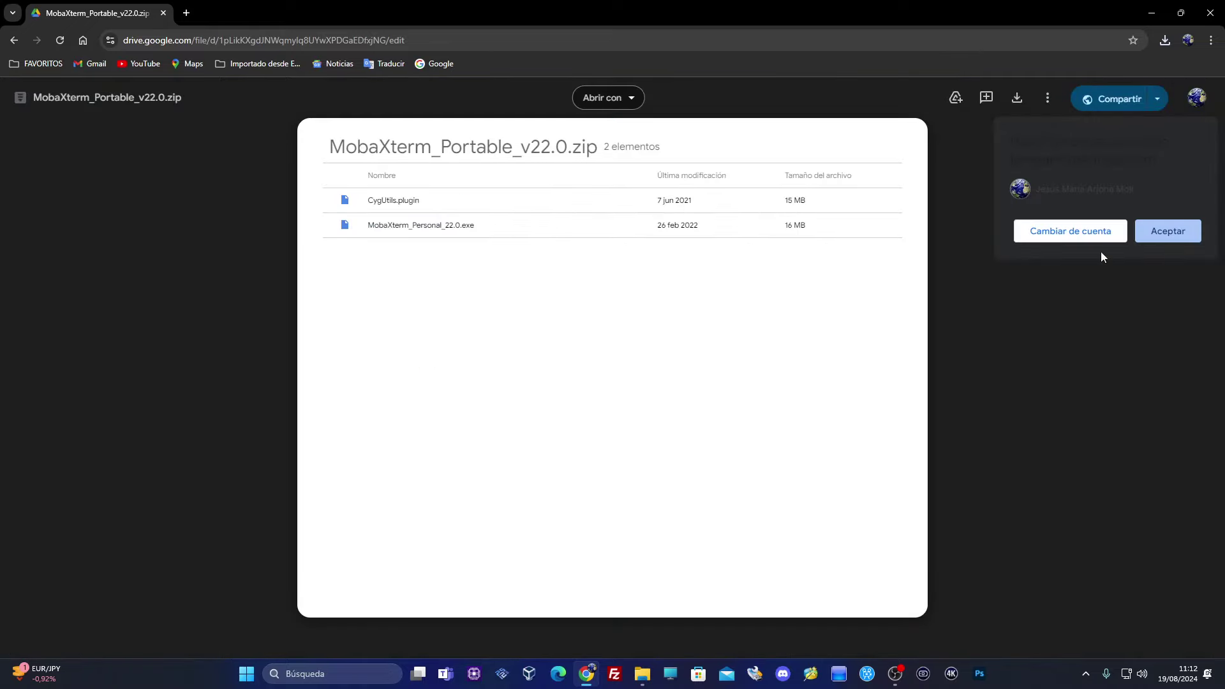
Download MobaXterm_Portable_v22.0.zip past the virus-scan warning and close the warning tab
{"action": "left_click", "coordinate": [1017, 98]}
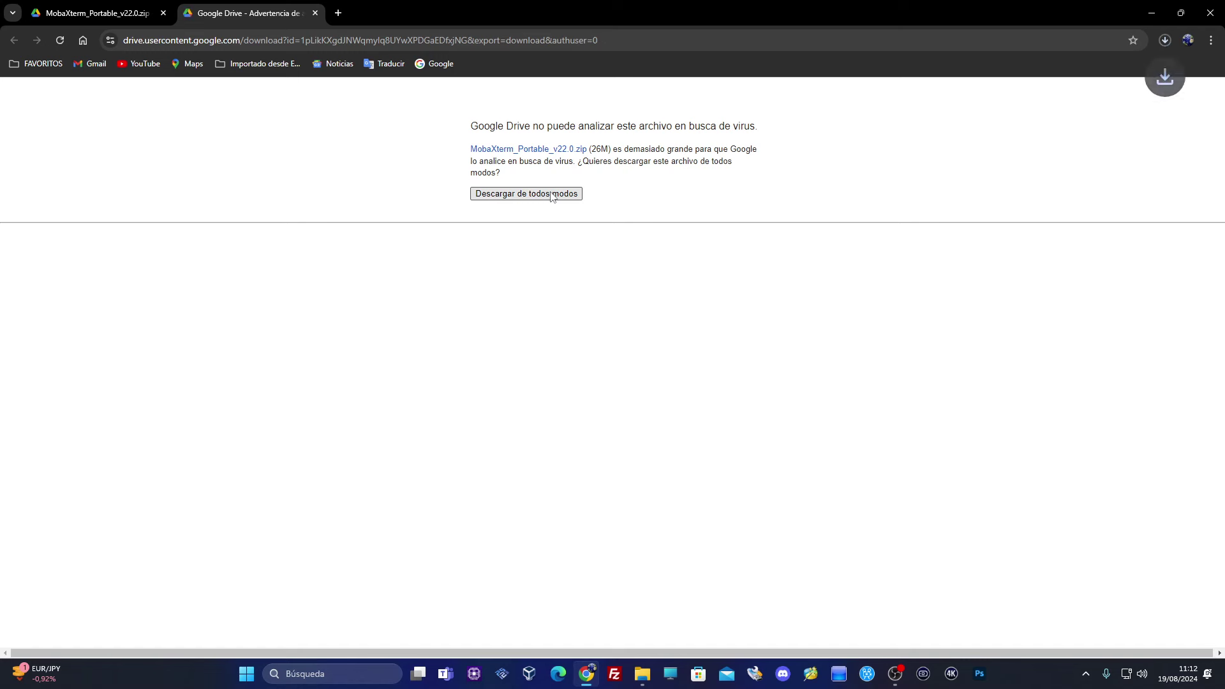
{"action": "left_click", "coordinate": [314, 13]}
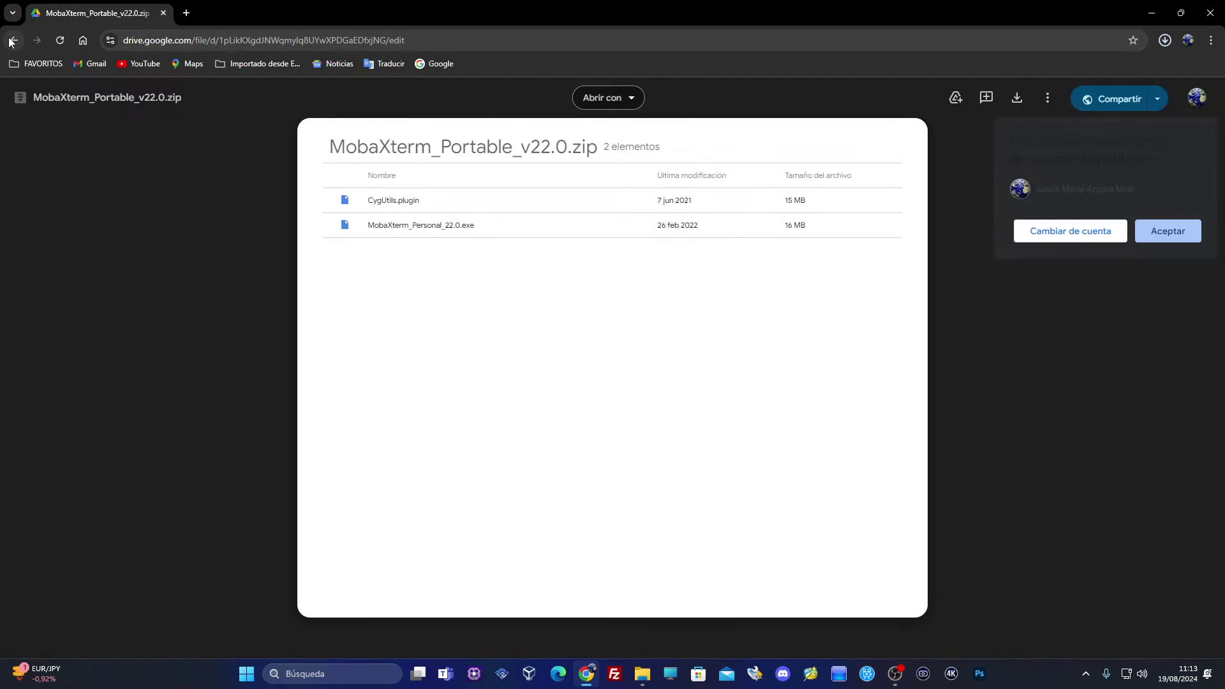
{"action": "left_click", "coordinate": [11, 40]}
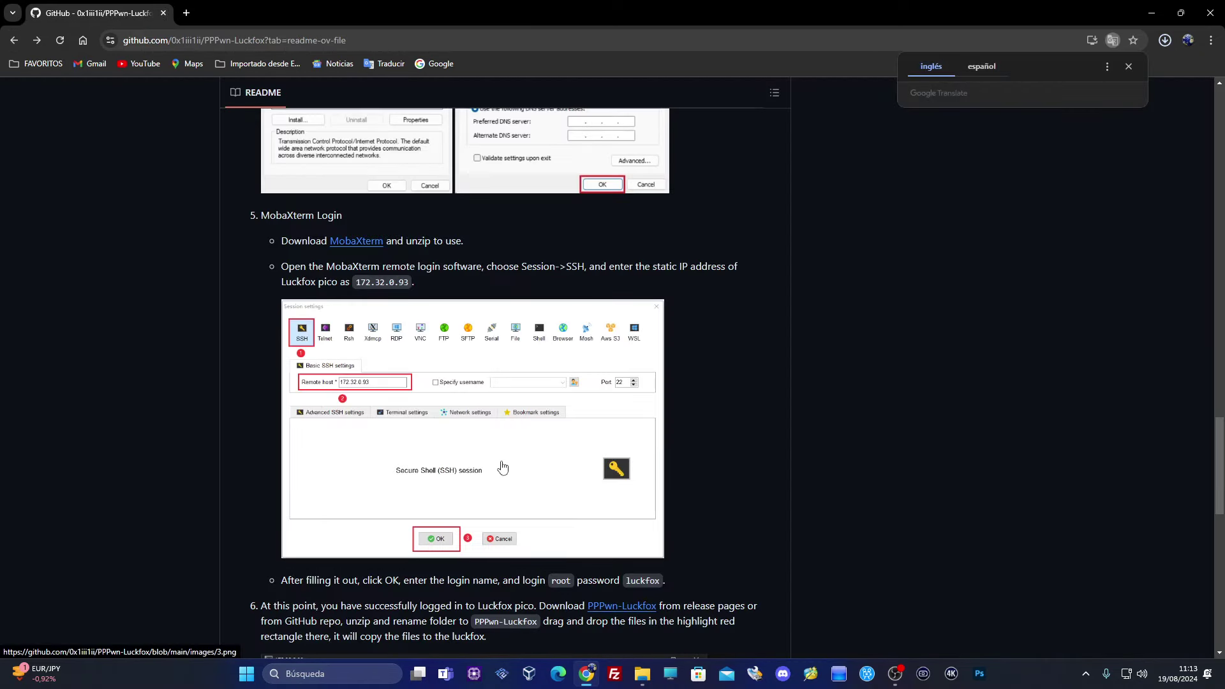
Scroll through the Spanish README and confirm all seven archives, including MobaXterm, finished downloading
{"action": "scroll", "coordinate": [502, 467], "scroll_direction": "down", "scroll_amount": 8}
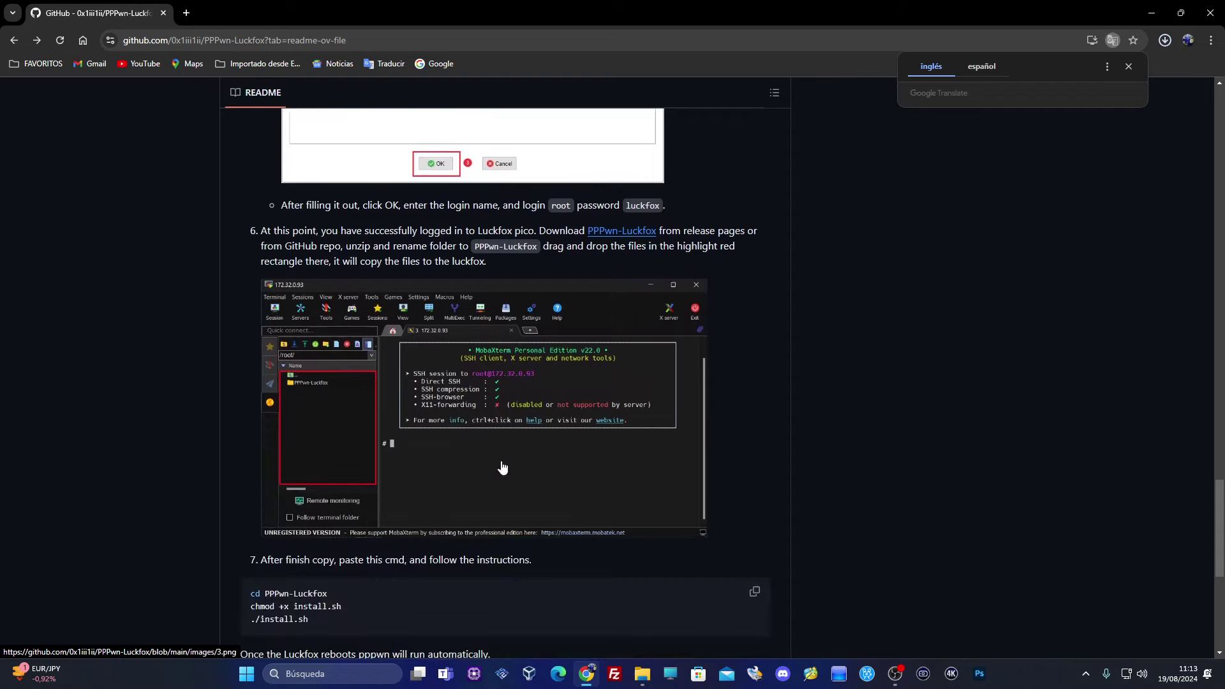
{"action": "scroll", "coordinate": [525, 443], "scroll_direction": "down", "scroll_amount": 1}
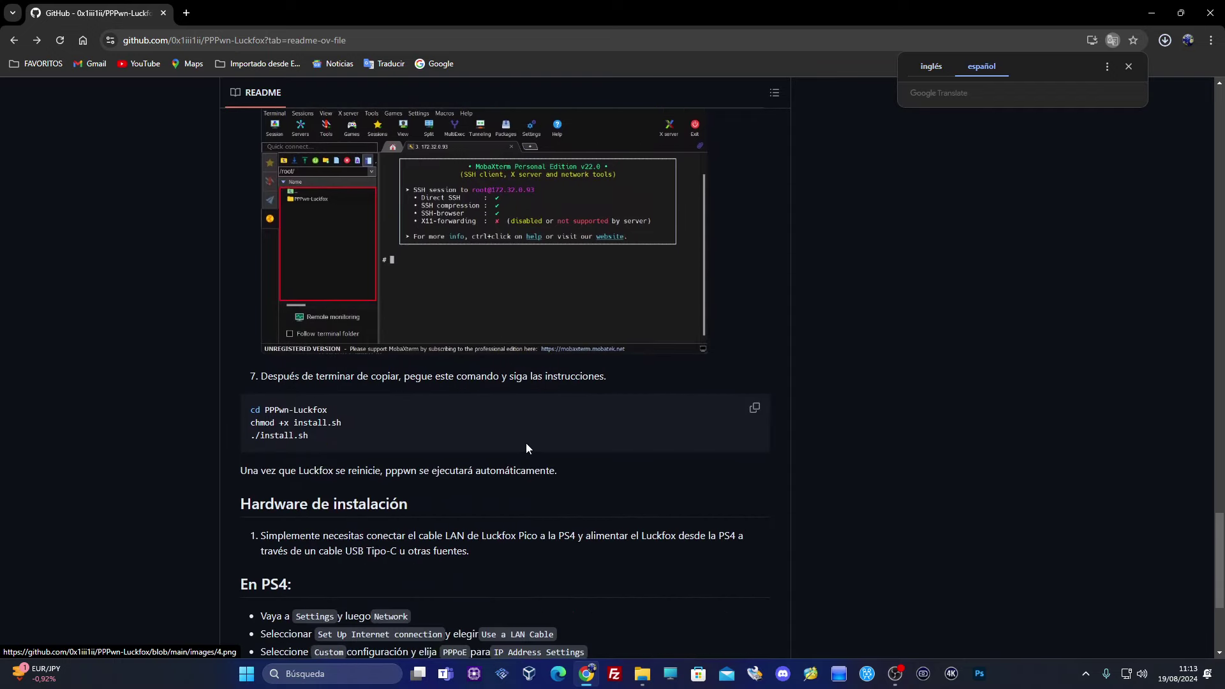
{"action": "scroll", "coordinate": [462, 446], "scroll_direction": "up", "scroll_amount": 12}
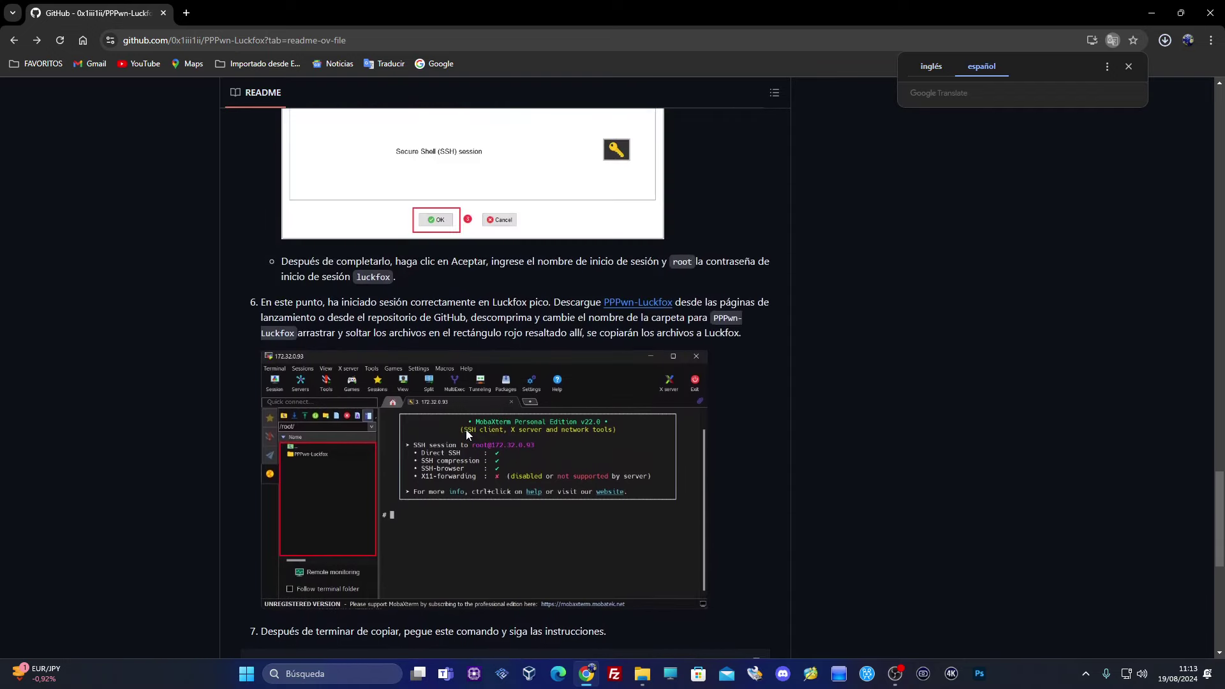
{"action": "scroll", "coordinate": [466, 428], "scroll_direction": "up", "scroll_amount": 7}
{"action": "scroll", "coordinate": [466, 430], "scroll_direction": "down", "scroll_amount": 3}
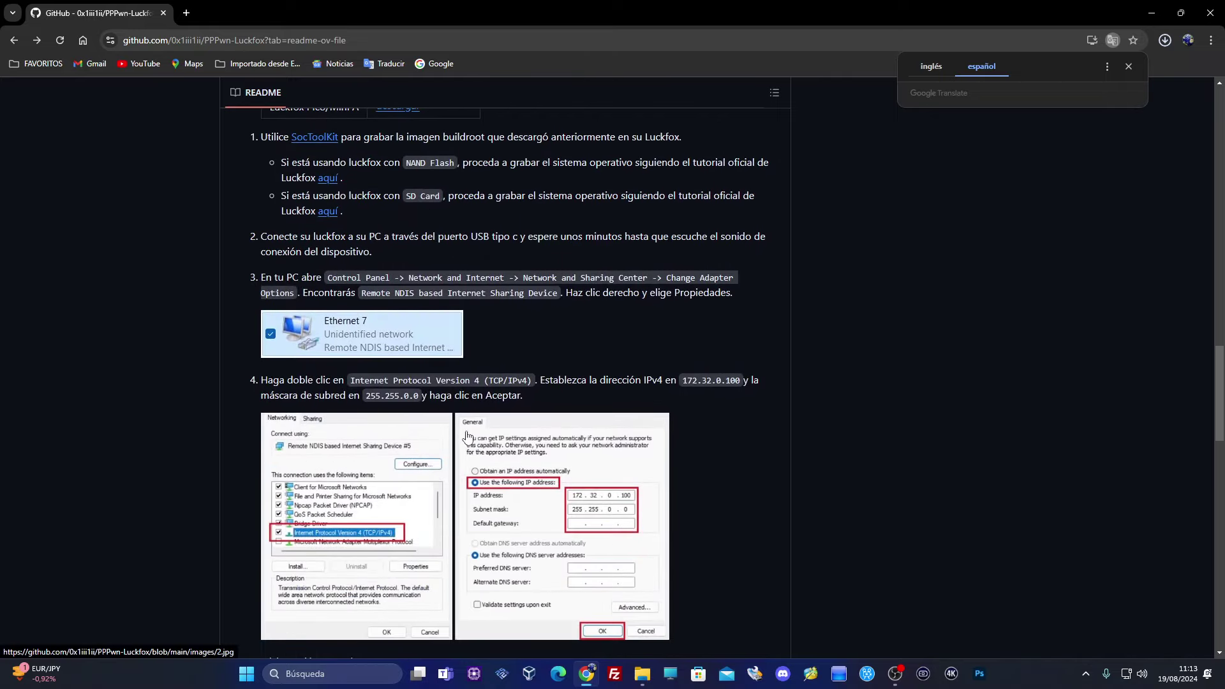
{"action": "scroll", "coordinate": [467, 437], "scroll_direction": "down", "scroll_amount": 1}
{"action": "scroll", "coordinate": [466, 437], "scroll_direction": "up", "scroll_amount": 1}
{"action": "left_click", "coordinate": [1164, 40]}
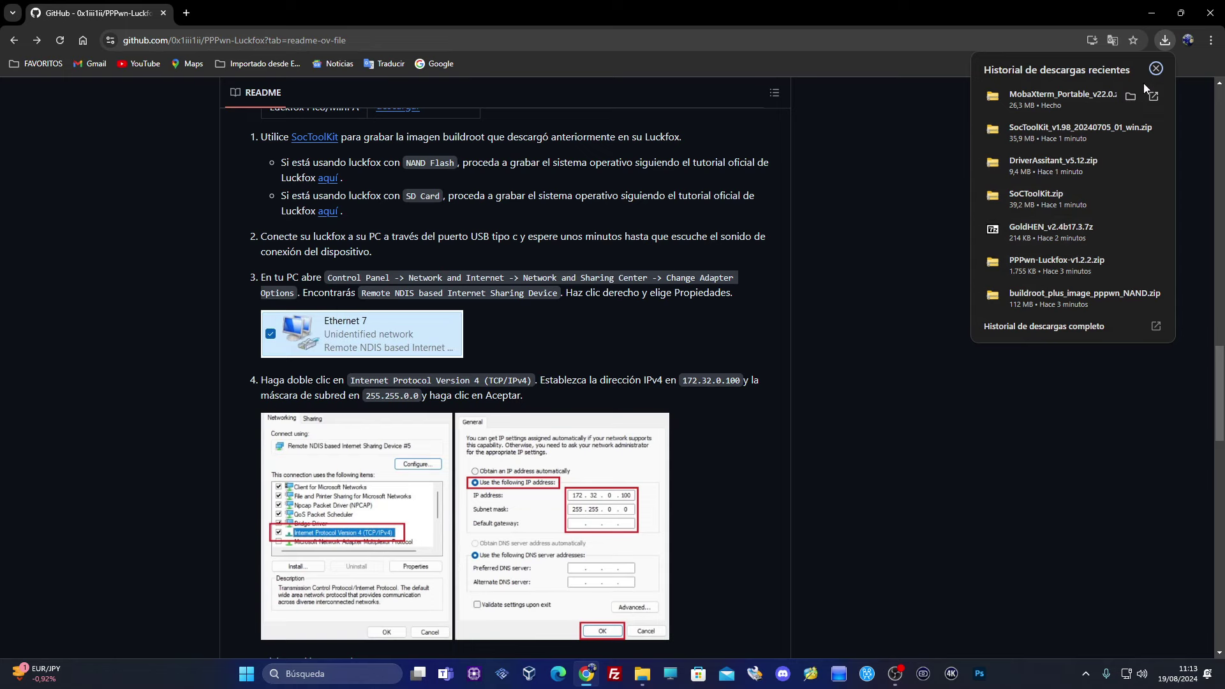
Move all seven downloaded archives from Descargas onto the desktop and close the folder
{"action": "left_click", "coordinate": [1131, 96]}
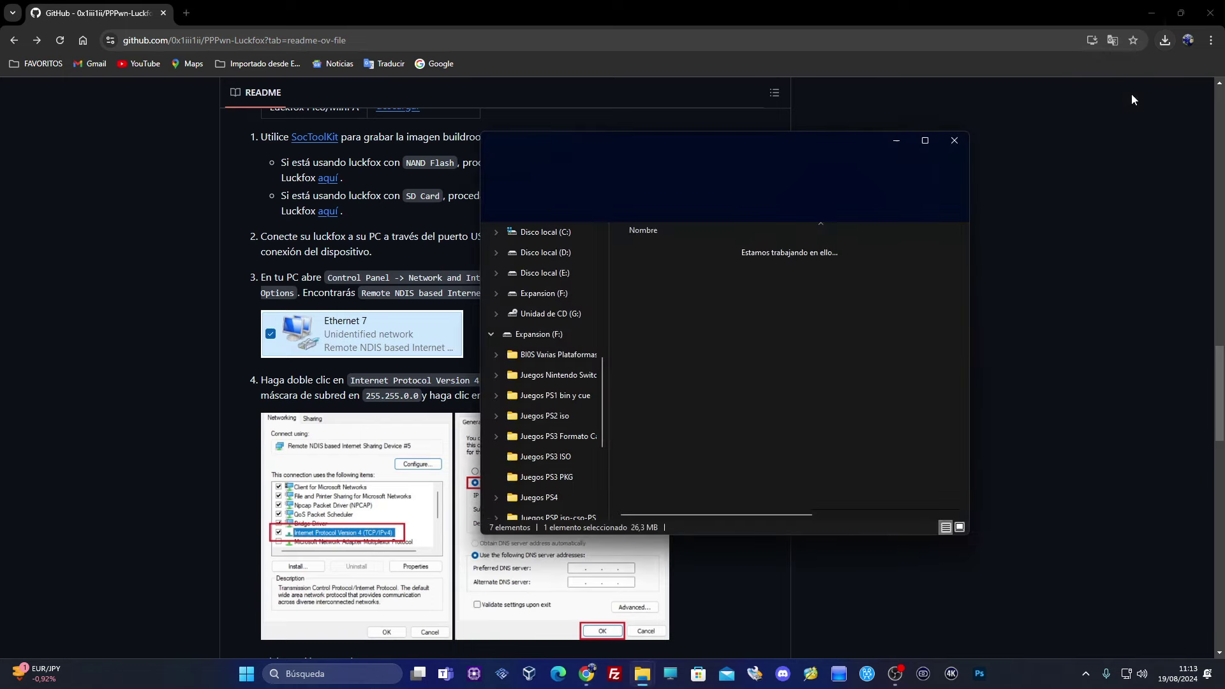
{"action": "left_click", "coordinate": [1152, 10]}
{"action": "left_click_drag", "start_coordinate": [670, 400], "coordinate": [53, 166]}
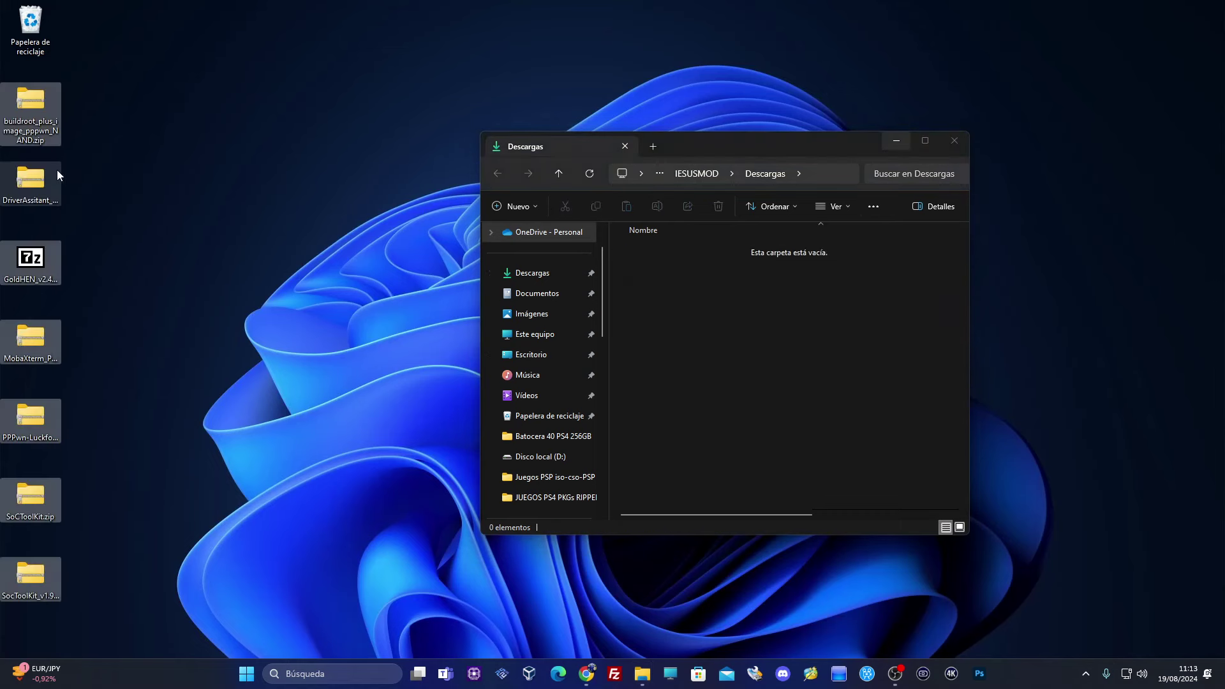
{"action": "left_click", "coordinate": [954, 141]}
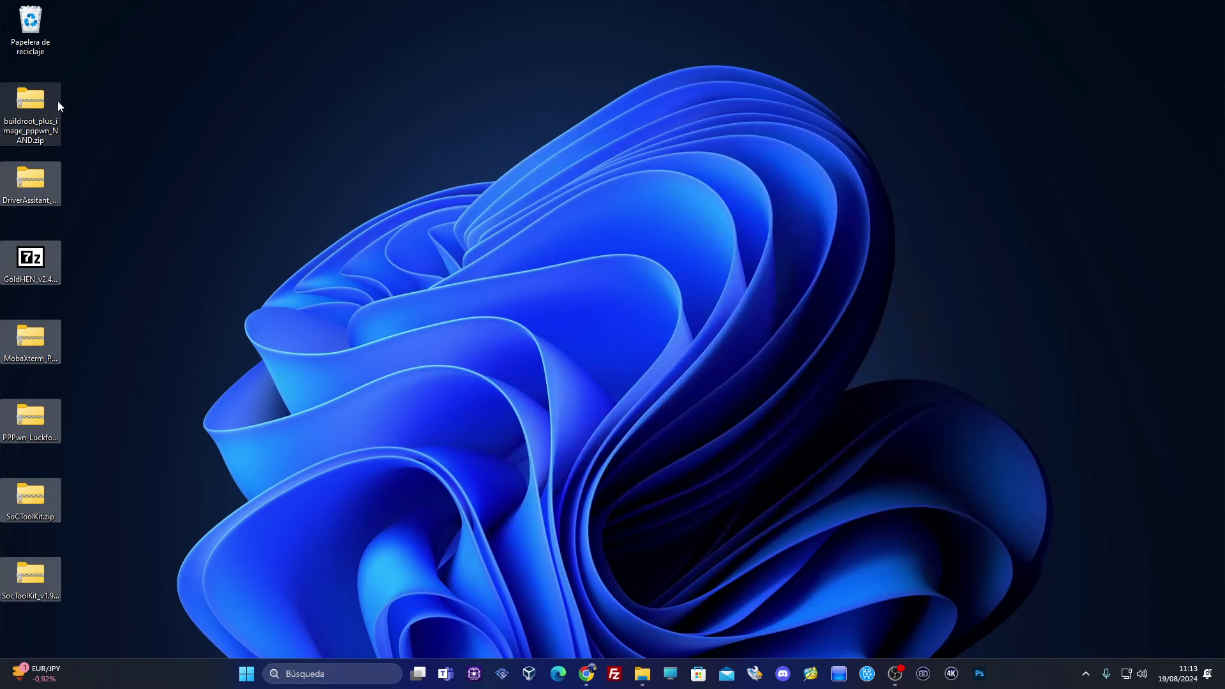
Extract the buildroot and DriverAssitant zips with 7-Zip, shelving the folder and deleting its zip
{"action": "left_click", "coordinate": [59, 122]}
{"action": "right_click", "coordinate": [23, 124]}
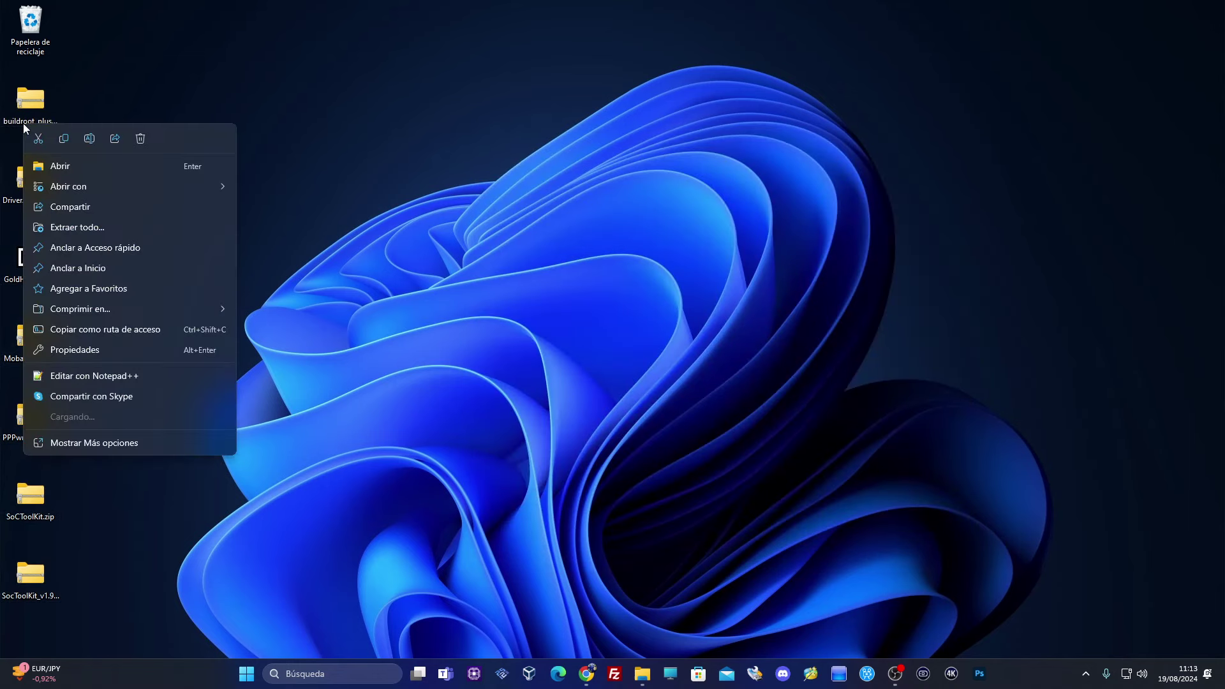
{"action": "left_click", "coordinate": [82, 435]}
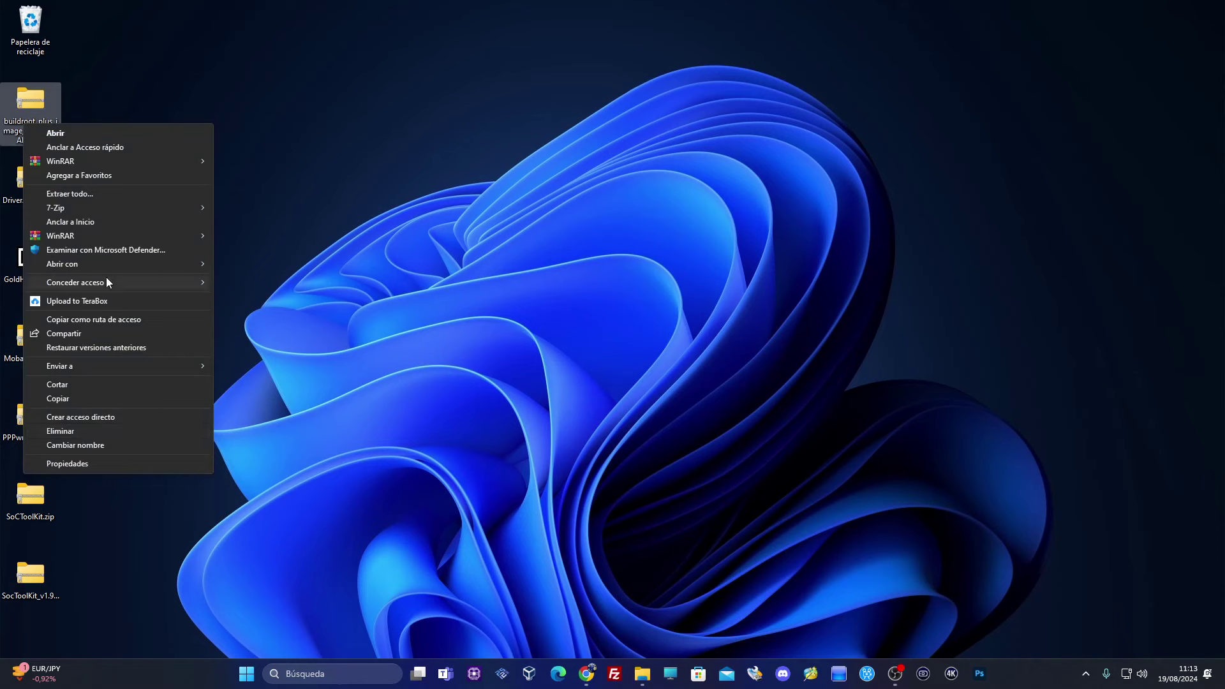
{"action": "mouse_move", "coordinate": [120, 214]}
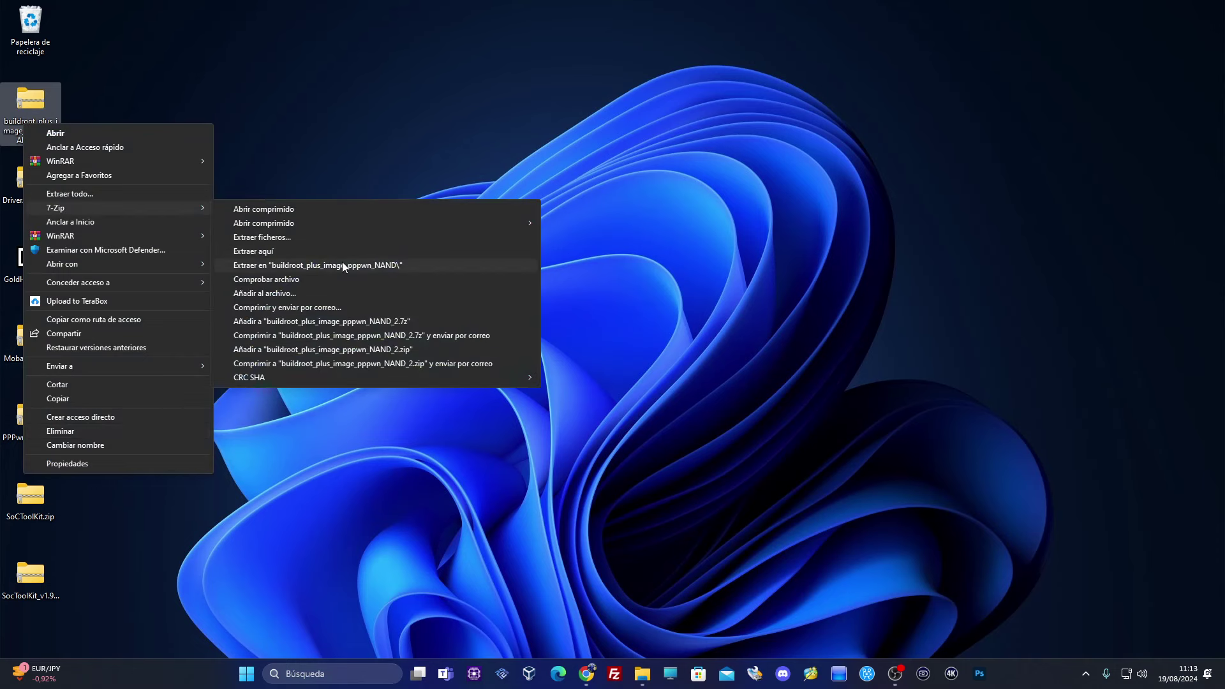
{"action": "left_click", "coordinate": [342, 264]}
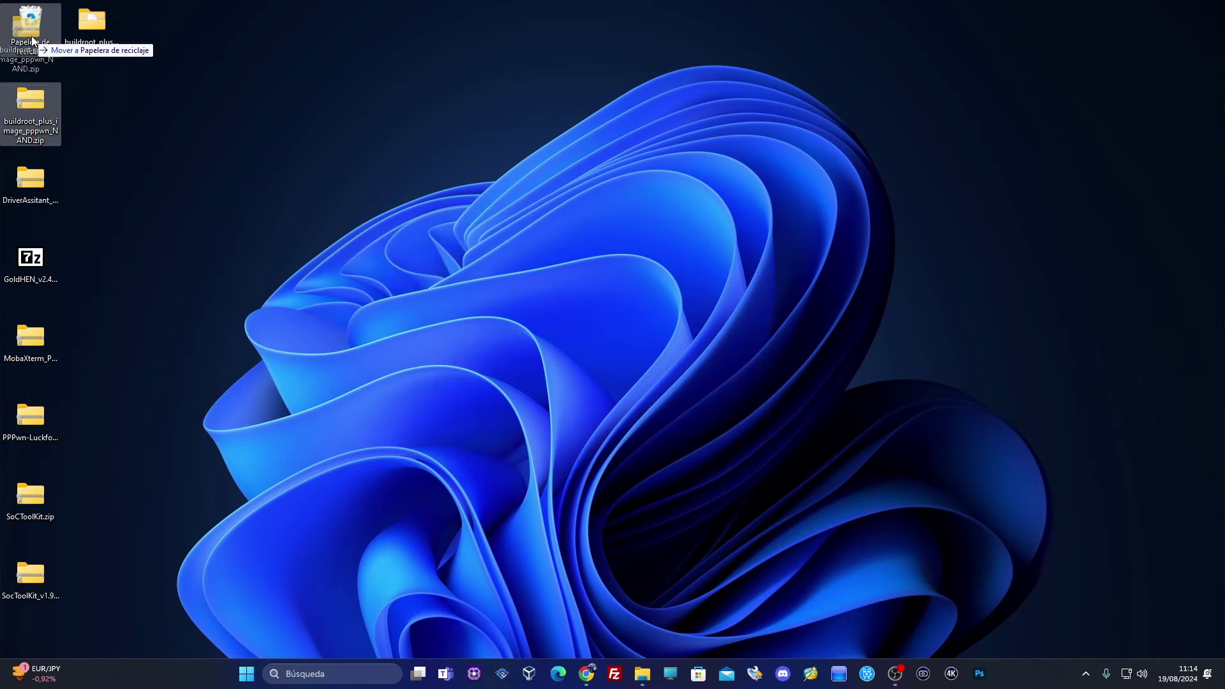
{"action": "right_click", "coordinate": [45, 183]}
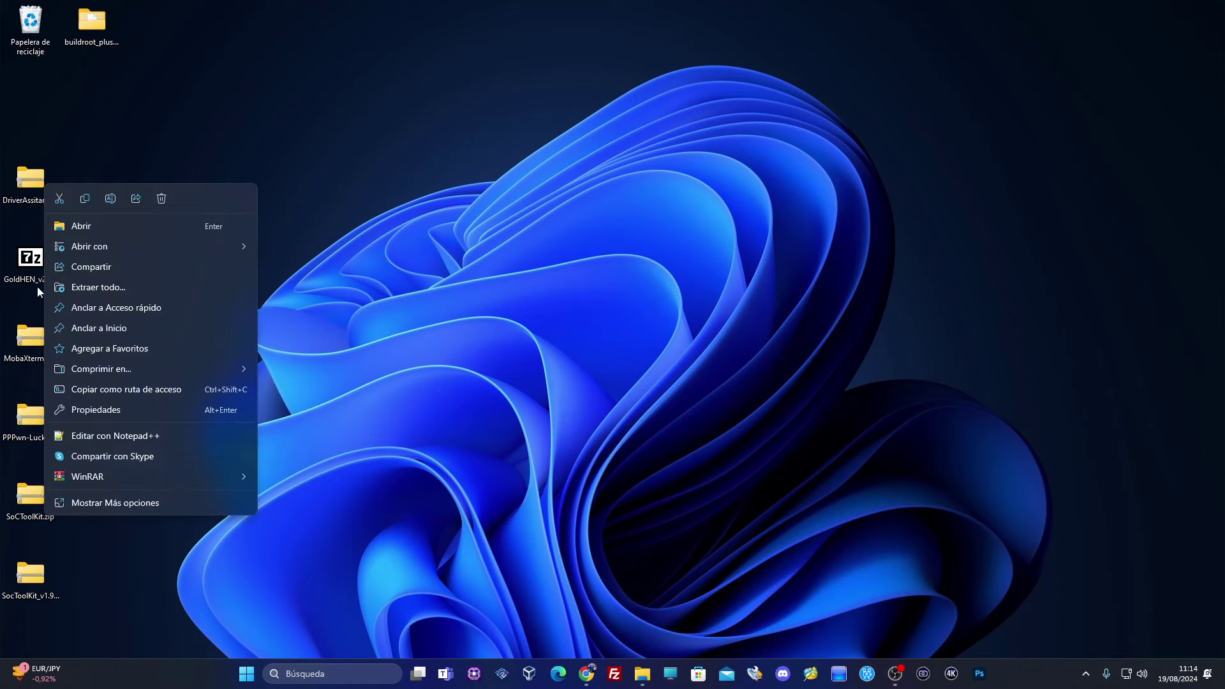
{"action": "left_click", "coordinate": [118, 504]}
{"action": "mouse_move", "coordinate": [166, 266]}
{"action": "left_click", "coordinate": [337, 325]}
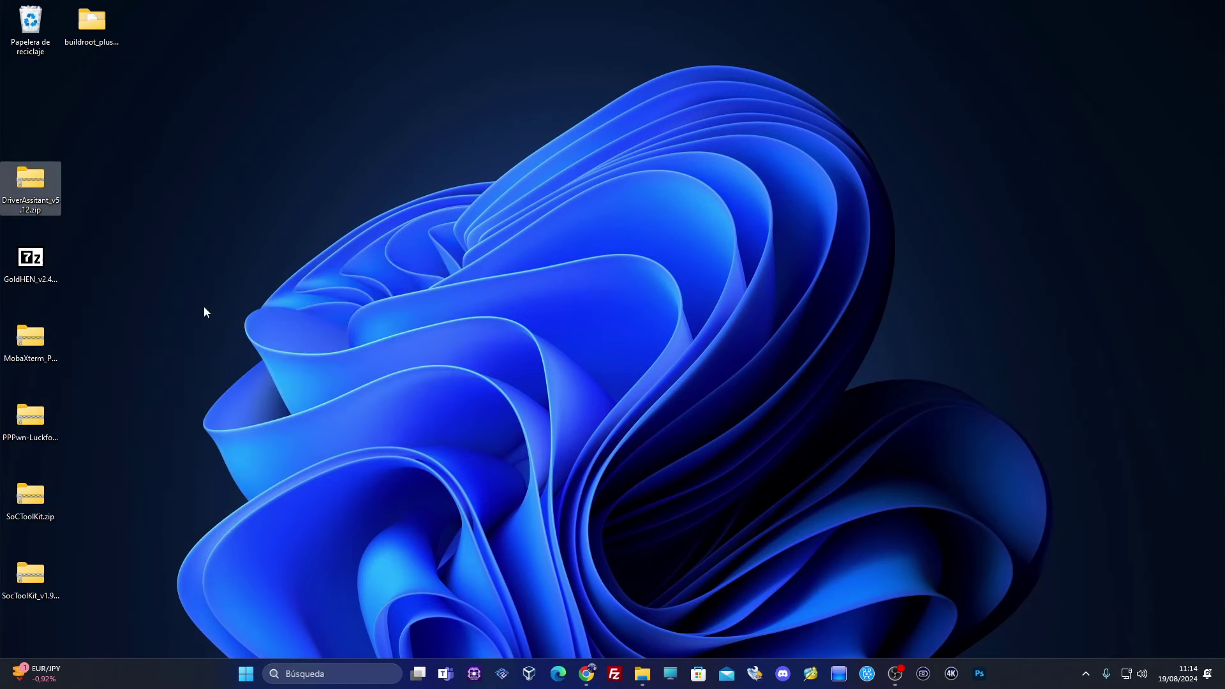
{"action": "left_click_drag", "start_coordinate": [37, 99], "coordinate": [160, 26]}
{"action": "left_click_drag", "start_coordinate": [31, 185], "coordinate": [30, 25]}
Extract the GoldHEN and MobaXterm archives, move their folders to the top row, delete the archives
{"action": "right_click", "coordinate": [37, 277]}
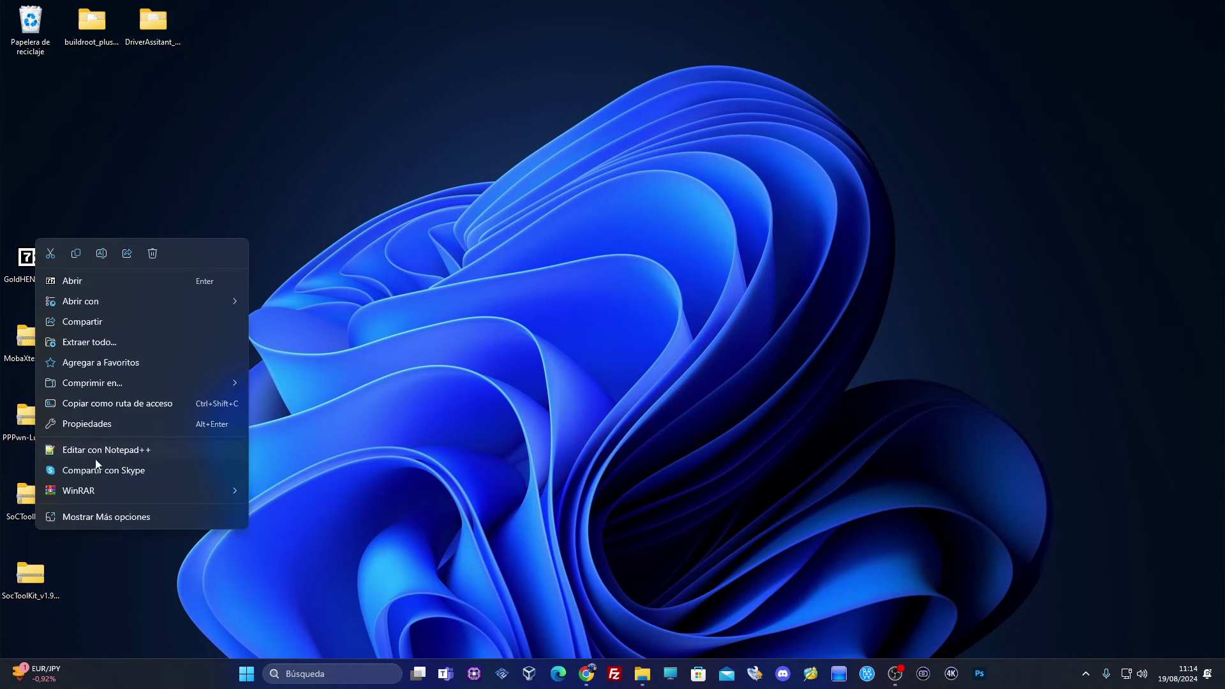
{"action": "left_click", "coordinate": [95, 514]}
{"action": "mouse_move", "coordinate": [137, 335]}
{"action": "left_click", "coordinate": [299, 391]}
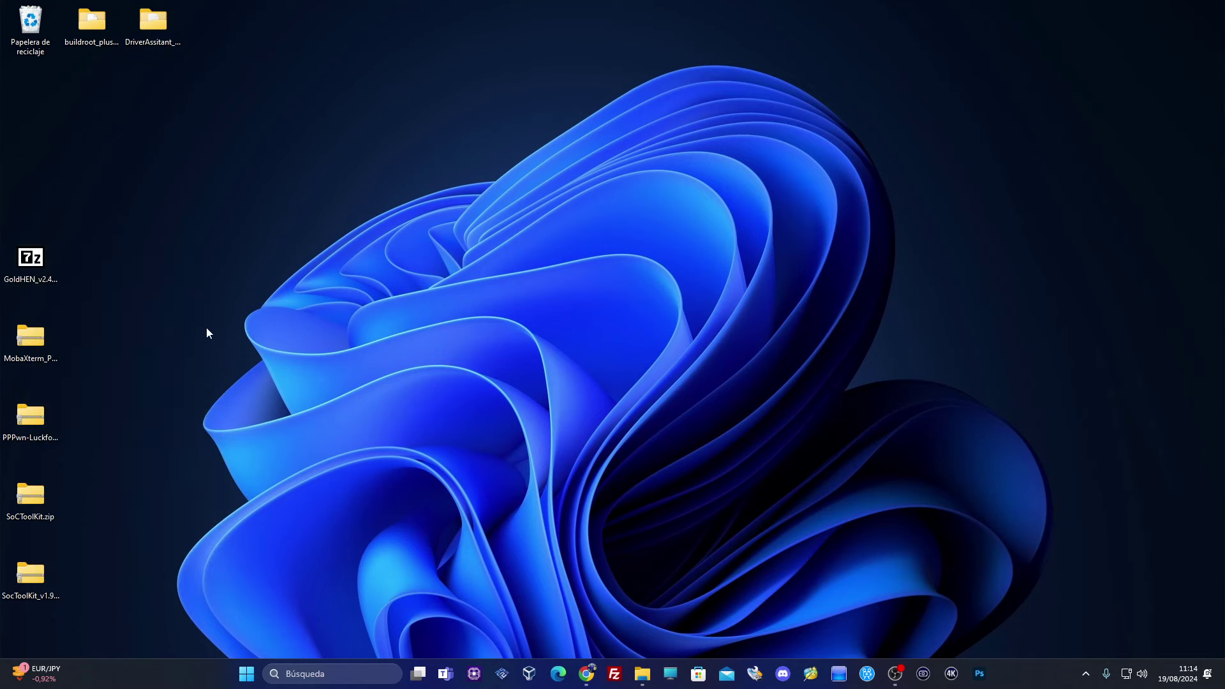
{"action": "left_click_drag", "start_coordinate": [37, 123], "coordinate": [218, 31]}
{"action": "left_click_drag", "start_coordinate": [30, 261], "coordinate": [32, 25]}
{"action": "right_click", "coordinate": [31, 338]}
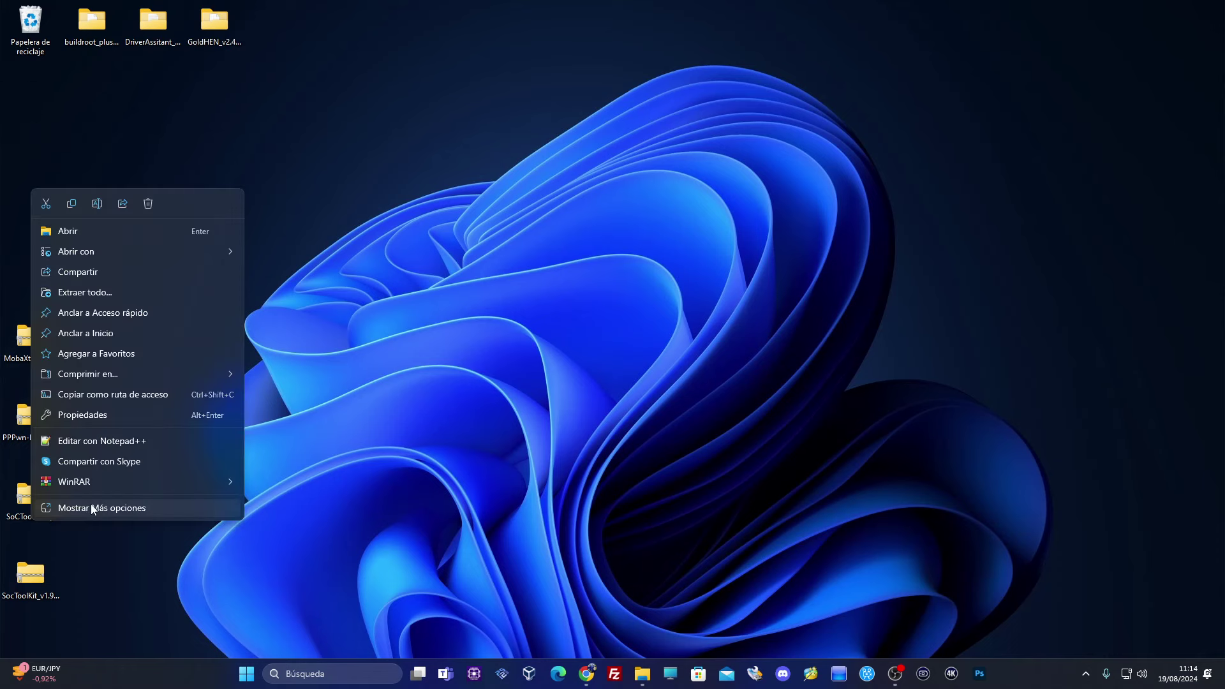
{"action": "left_click", "coordinate": [94, 506]}
{"action": "mouse_move", "coordinate": [191, 379]}
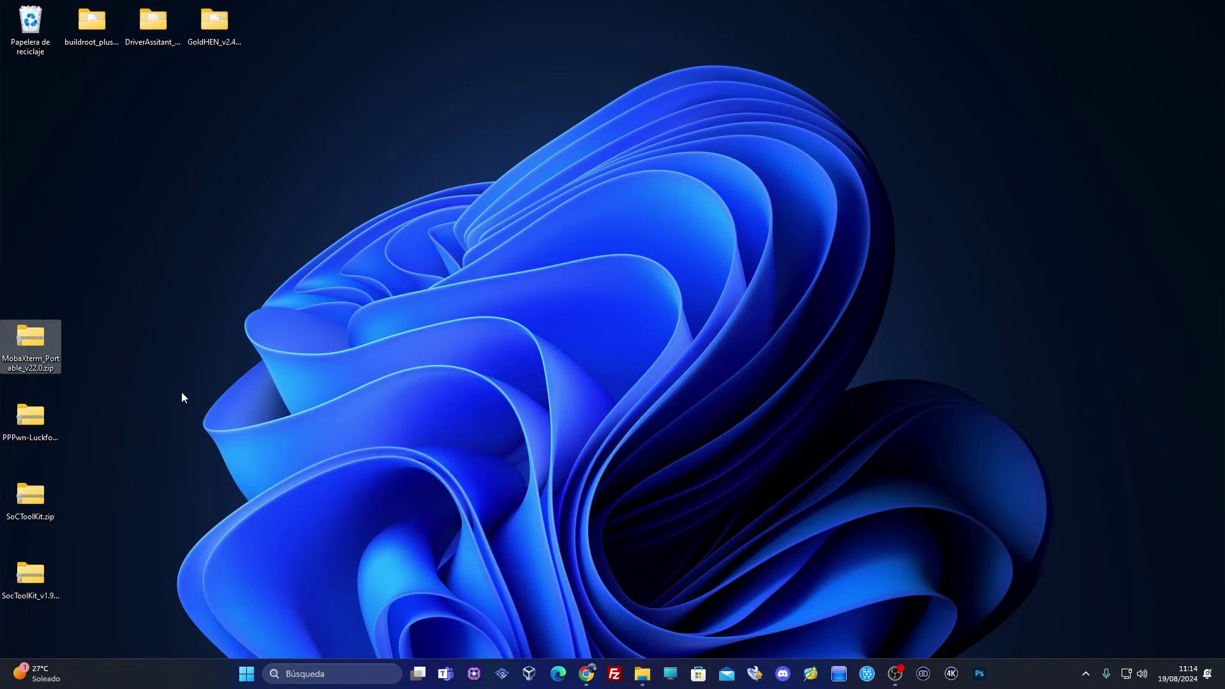
{"action": "left_click_drag", "start_coordinate": [27, 102], "coordinate": [276, 29]}
{"action": "left_click_drag", "start_coordinate": [29, 338], "coordinate": [31, 25]}
Extract PPPwn-Luckfox-v1.2.2 and SoCToolKit zips, move their folders up top, delete the zips
{"action": "right_click", "coordinate": [40, 419]}
{"action": "left_click", "coordinate": [115, 508]}
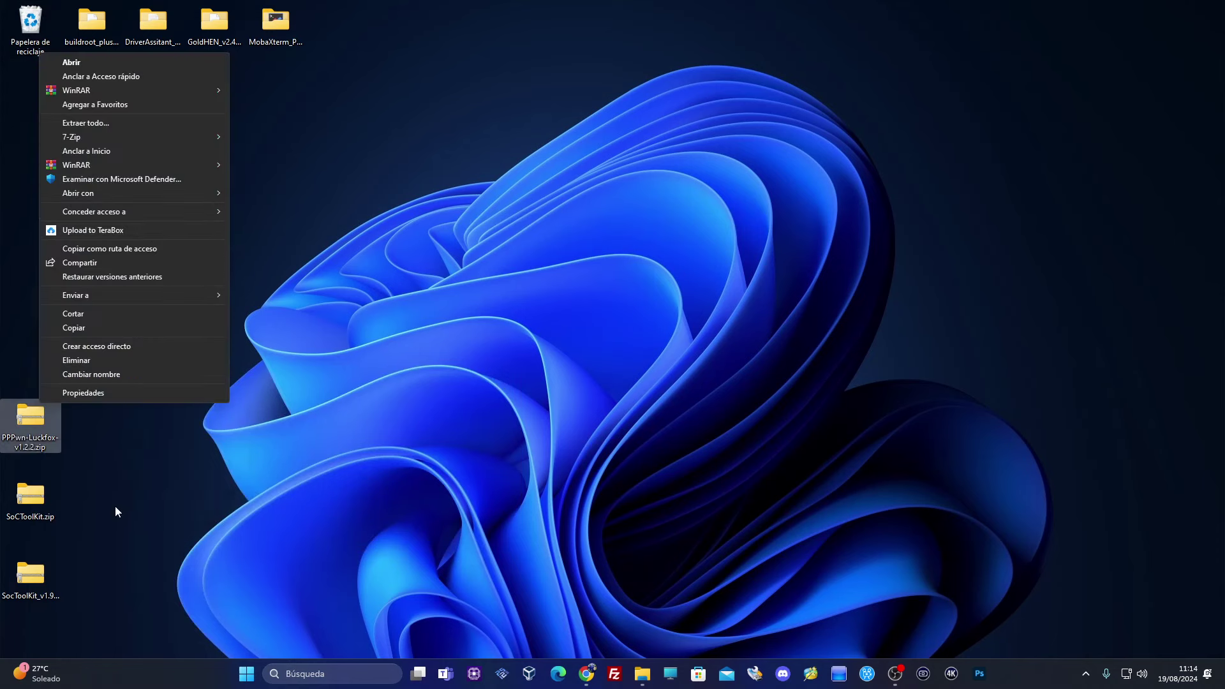
{"action": "mouse_move", "coordinate": [148, 138]}
{"action": "left_click", "coordinate": [328, 194]}
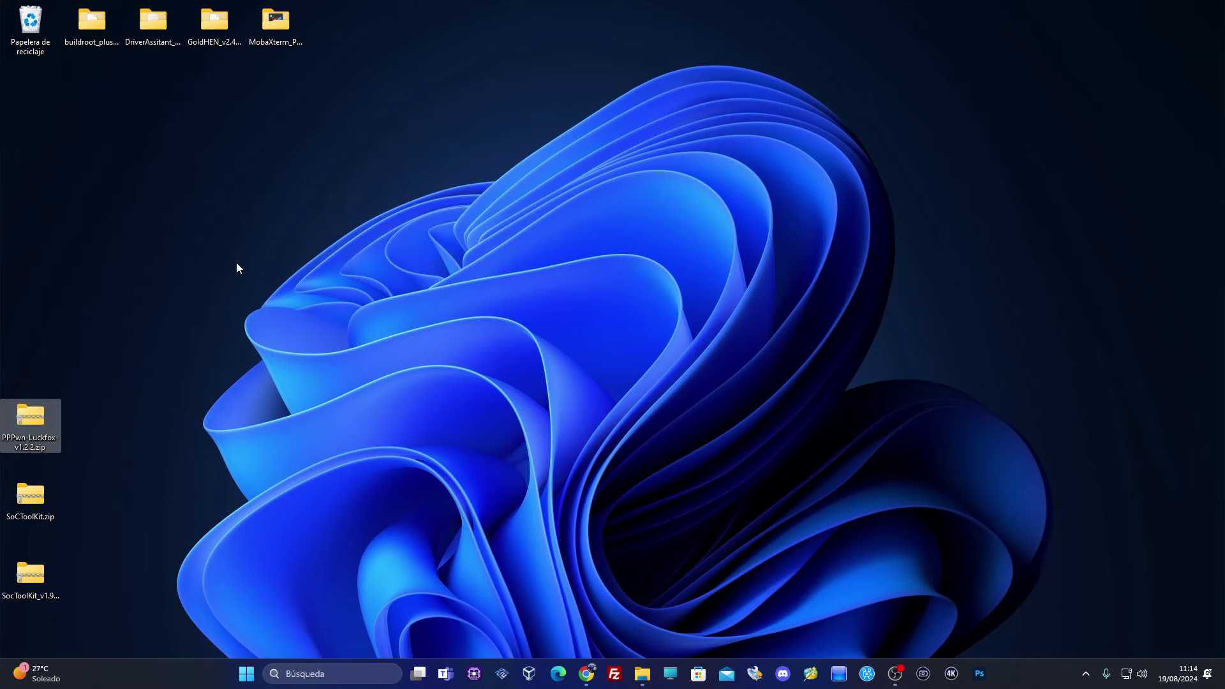
{"action": "left_click_drag", "start_coordinate": [30, 102], "coordinate": [352, 83]}
{"action": "left_click_drag", "start_coordinate": [30, 418], "coordinate": [28, 24]}
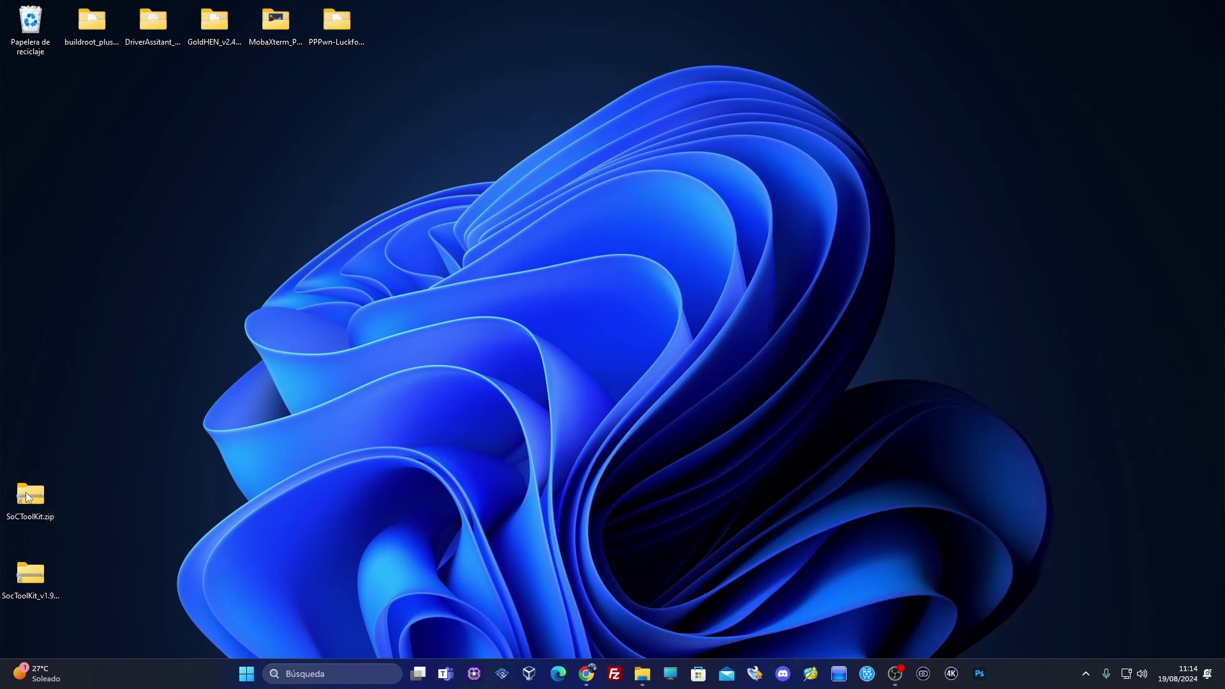
{"action": "right_click", "coordinate": [17, 490]}
{"action": "left_click", "coordinate": [83, 481]}
{"action": "mouse_move", "coordinate": [121, 212]}
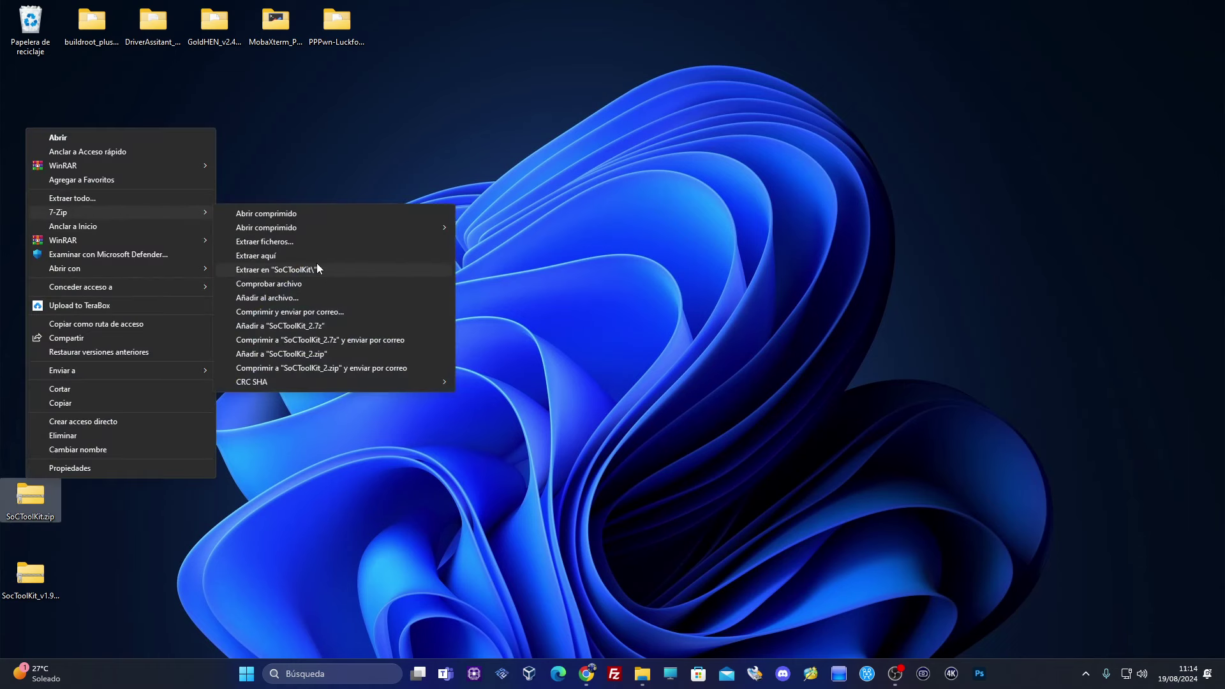
{"action": "left_click", "coordinate": [317, 268]}
{"action": "left_click_drag", "start_coordinate": [32, 108], "coordinate": [398, 25]}
{"action": "left_click_drag", "start_coordinate": [15, 518], "coordinate": [33, 53]}
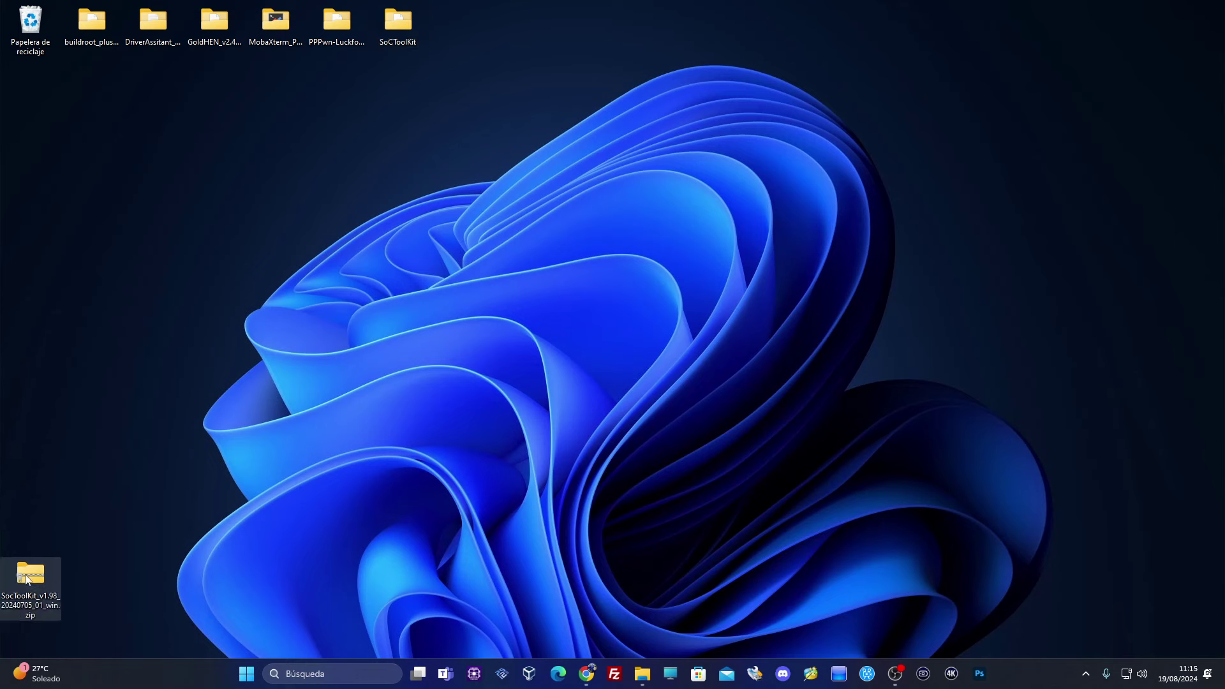
Extract the SocToolKit_v1.98 archive, move its folder to the top row, and delete the zip
{"action": "right_click", "coordinate": [31, 577]}
{"action": "left_click", "coordinate": [90, 561]}
{"action": "mouse_move", "coordinate": [126, 293]}
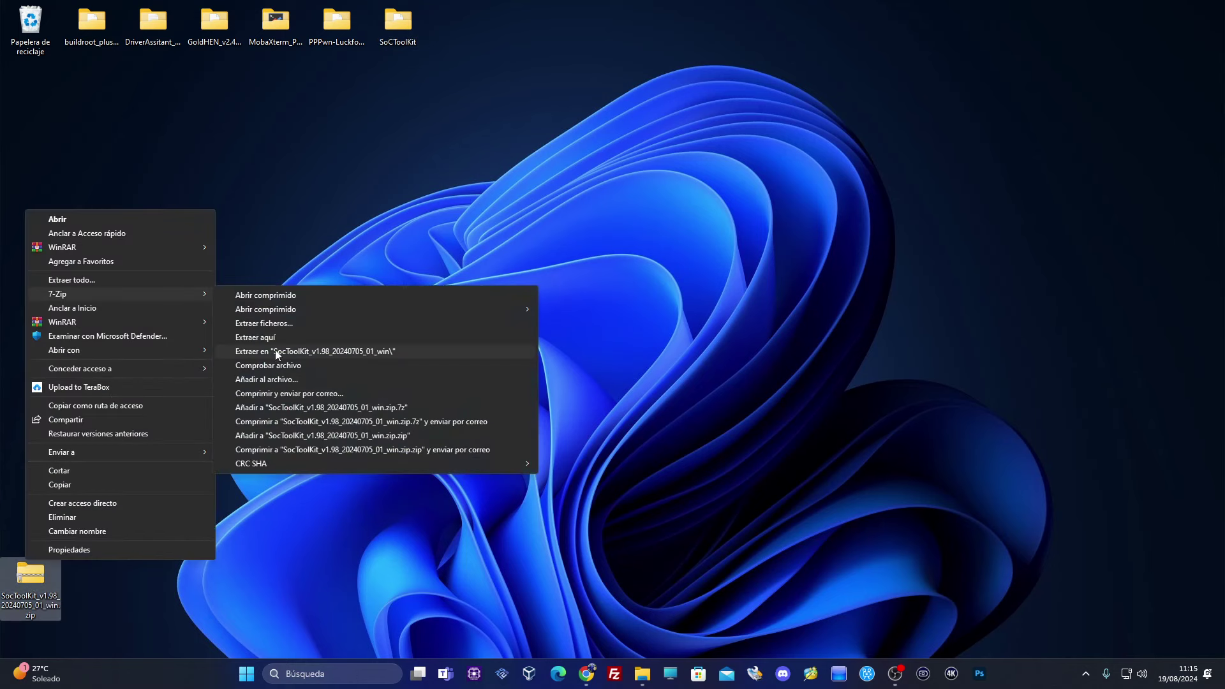
{"action": "left_click", "coordinate": [274, 351]}
{"action": "left_click_drag", "start_coordinate": [31, 101], "coordinate": [450, 84]}
{"action": "left_click_drag", "start_coordinate": [30, 578], "coordinate": [30, 29]}
{"action": "left_click_drag", "start_coordinate": [500, 78], "coordinate": [101, 8]}
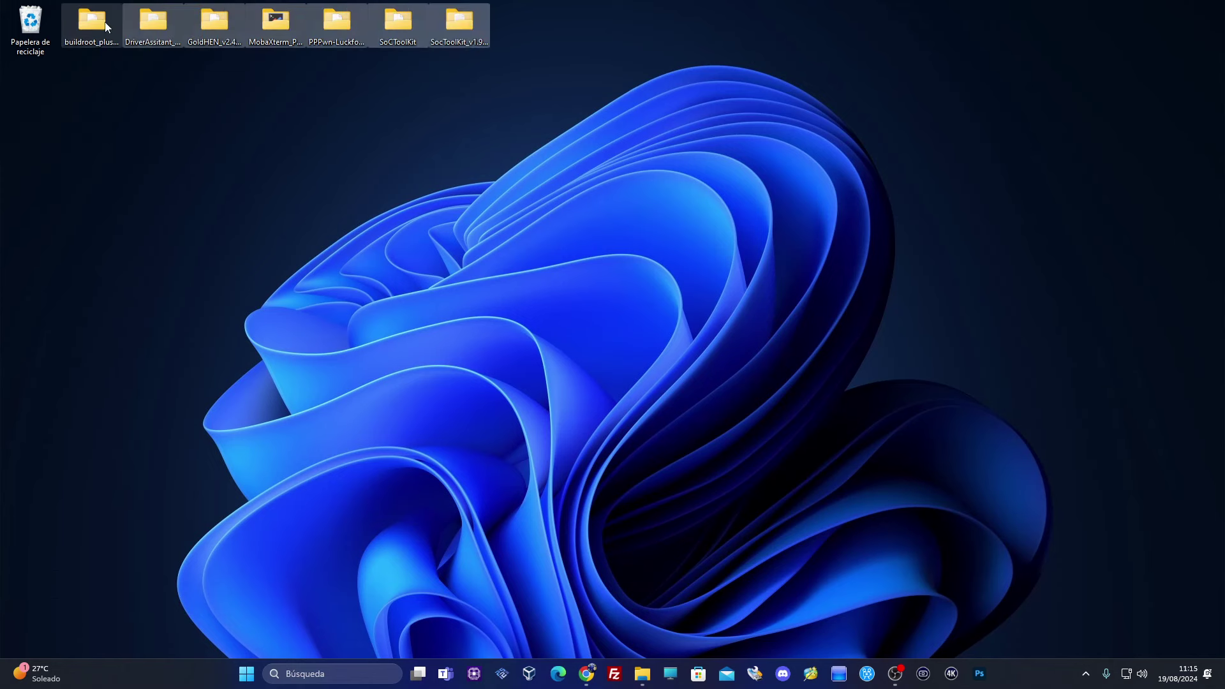
{"action": "left_click", "coordinate": [446, 116]}
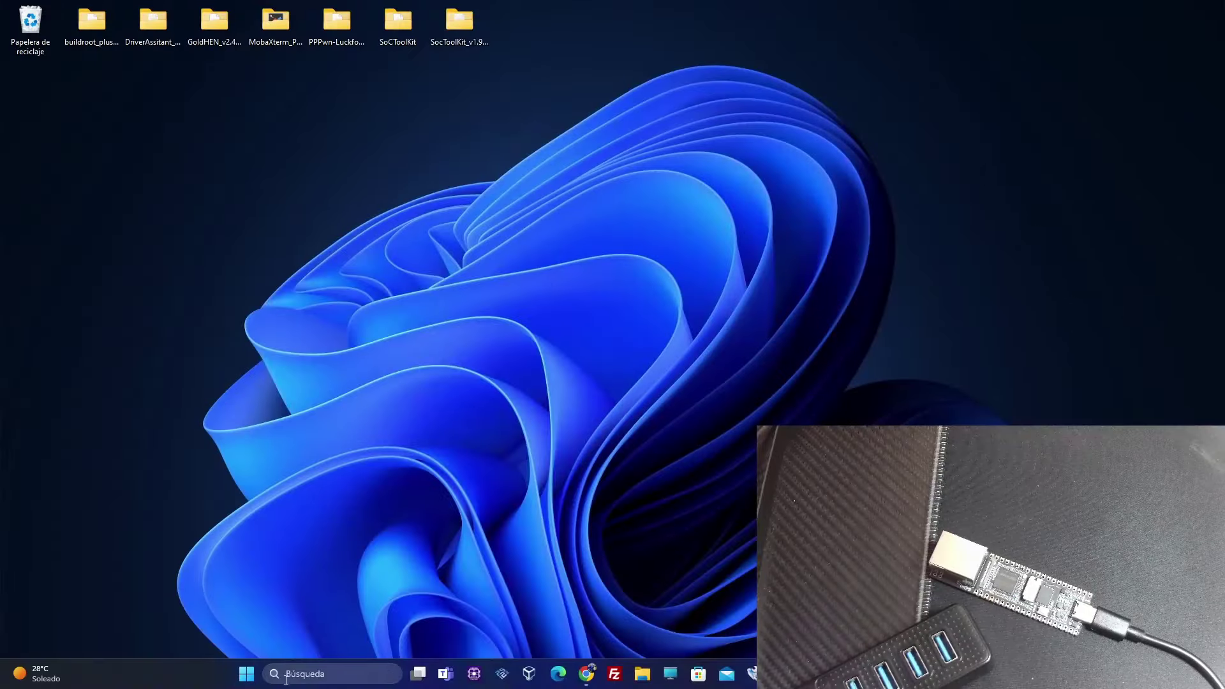
Search 'red' and open the network connections list (Ver conexiones de red)
{"action": "left_click", "coordinate": [285, 677]}
{"action": "type", "text": "red"}
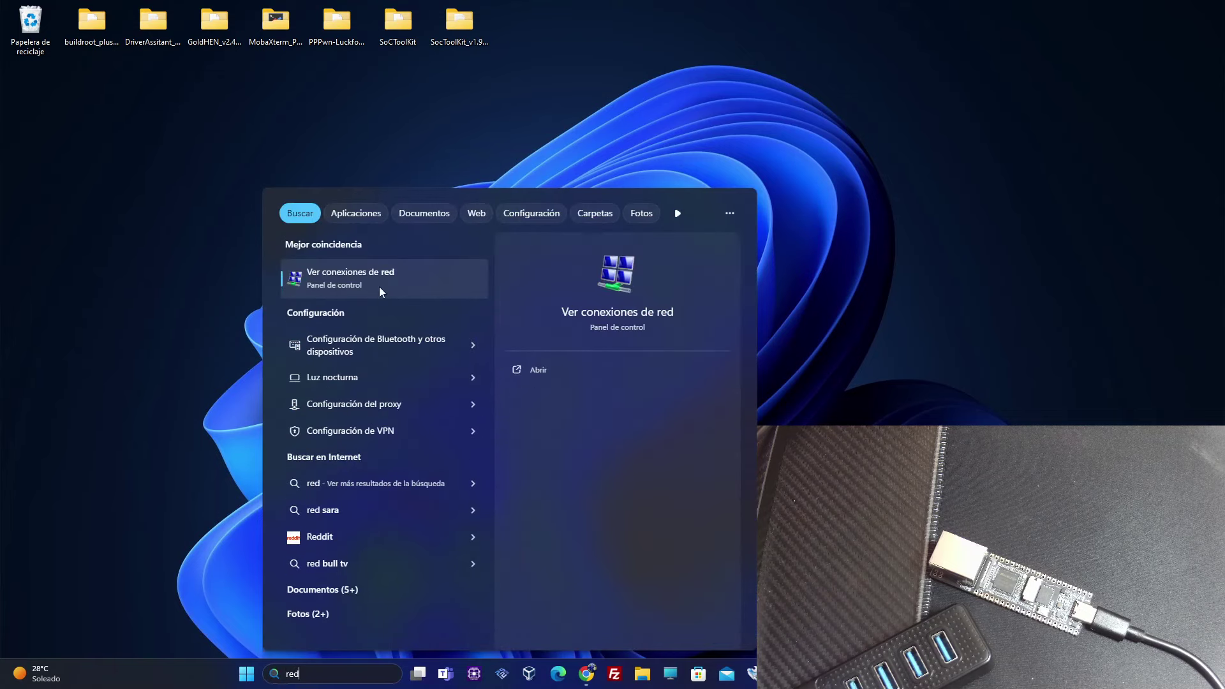
{"action": "left_click", "coordinate": [364, 277]}
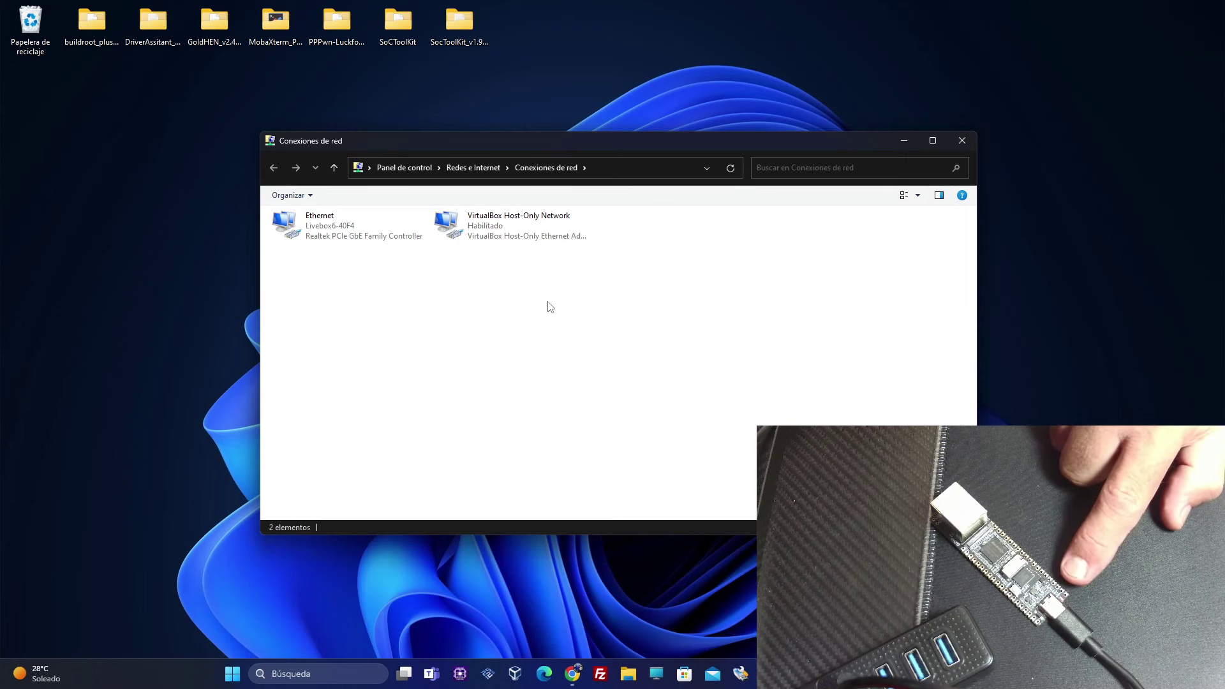
Give Ethernet 2 static IPv4 172.32.0.100 with mask 255.255.0.0, then close the connections
{"action": "right_click", "coordinate": [636, 229]}
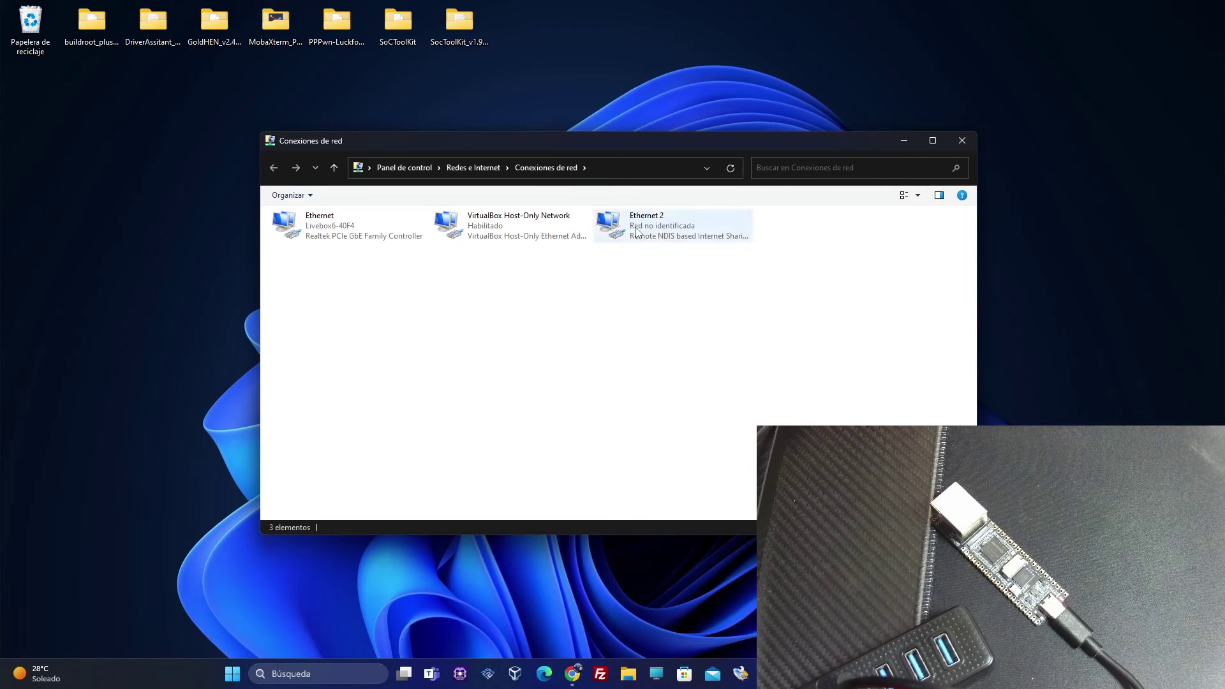
{"action": "left_click", "coordinate": [667, 349]}
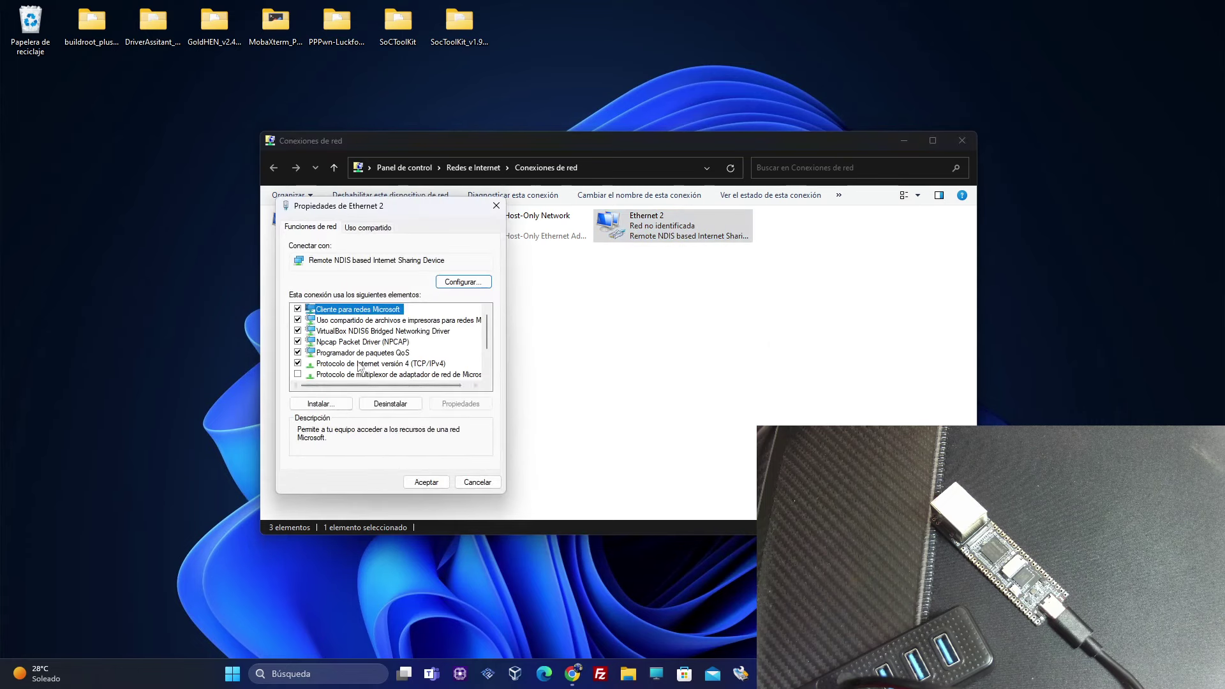
{"action": "left_click", "coordinate": [365, 364]}
{"action": "double_click", "coordinate": [365, 364]}
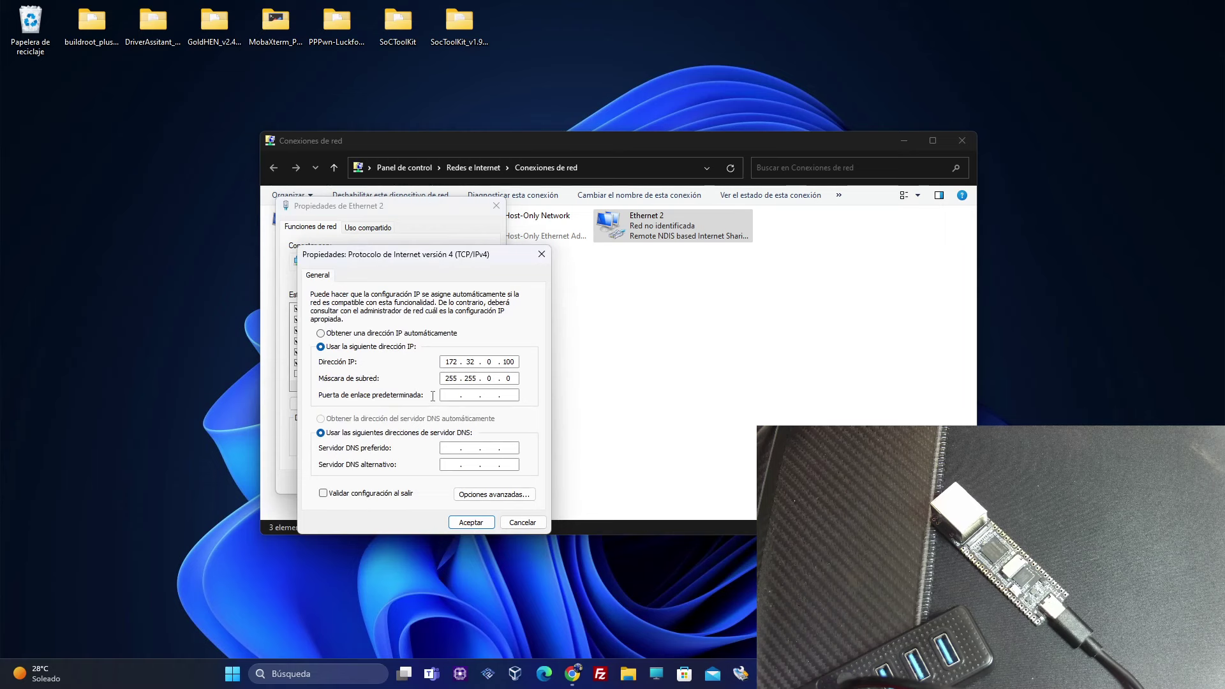
{"action": "left_click", "coordinate": [469, 522]}
{"action": "left_click", "coordinate": [426, 482]}
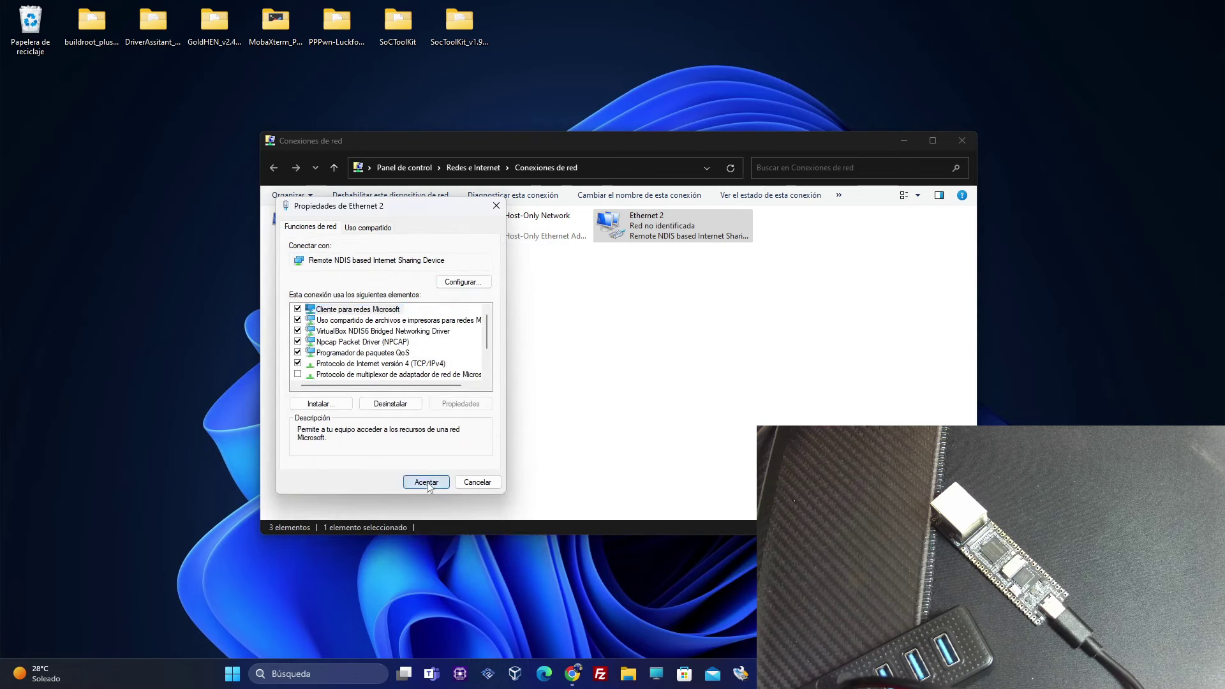
{"action": "left_click", "coordinate": [963, 141]}
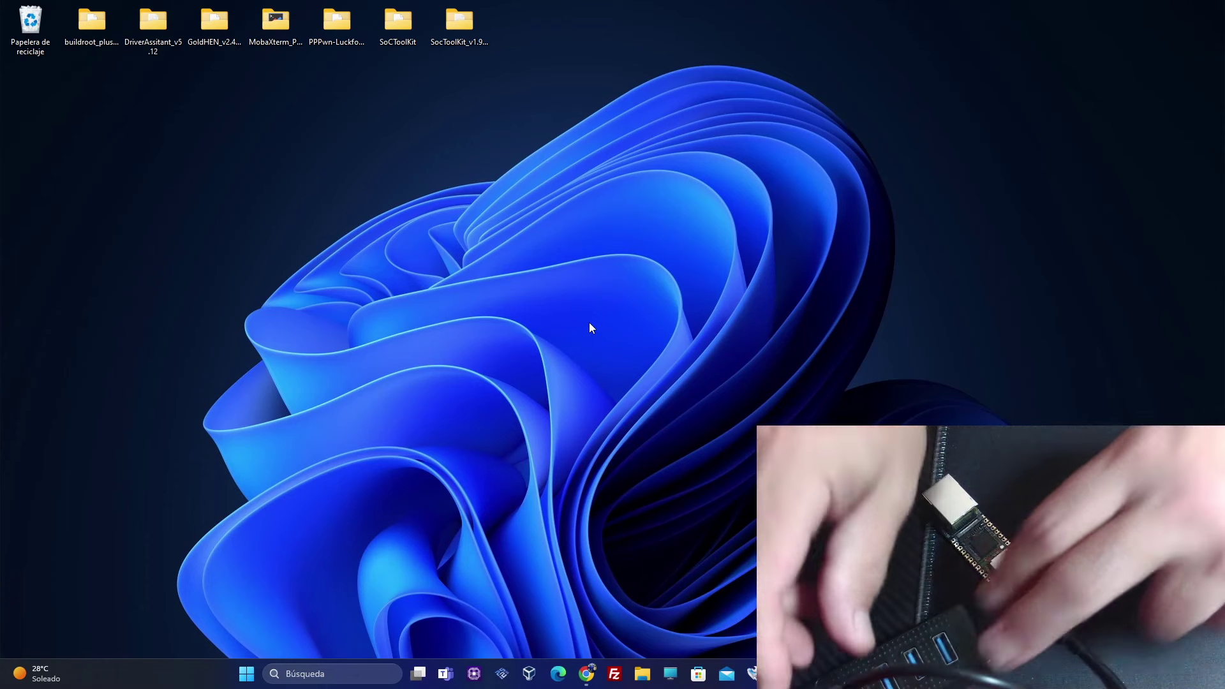
Install the Rockchip USB driver with DriverInstall.exe from DriverAssitant_v5.12, then close its windows
{"action": "left_click", "coordinate": [393, 378]}
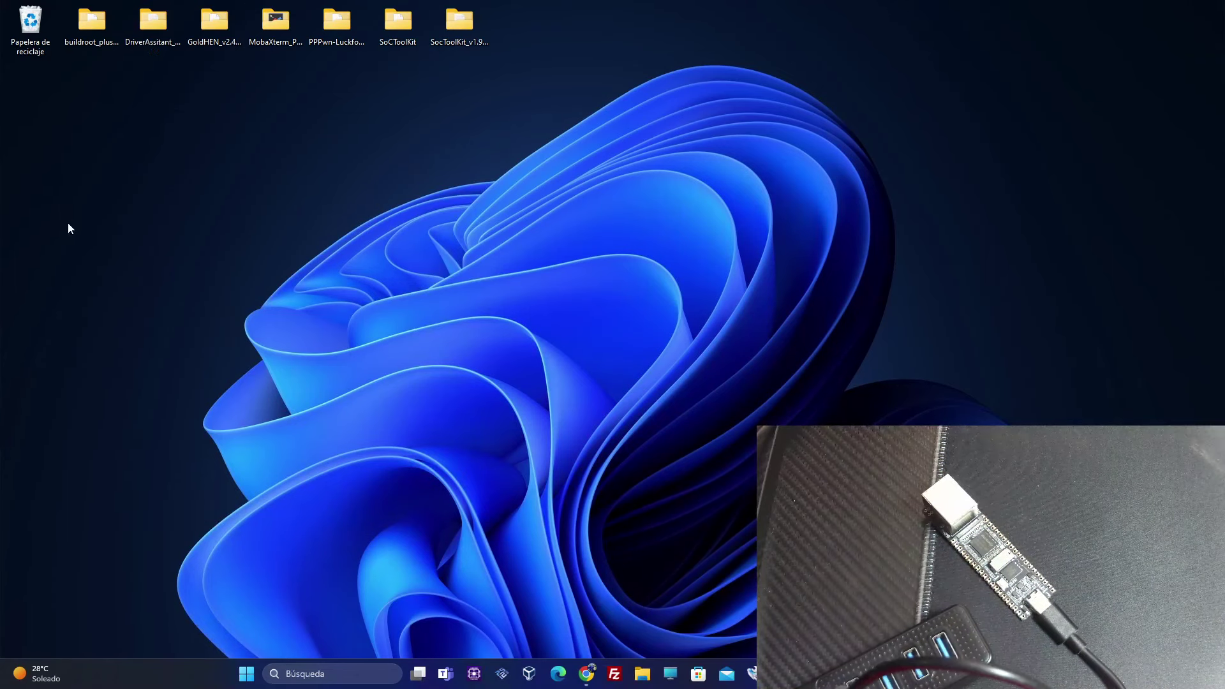
{"action": "double_click", "coordinate": [155, 44]}
{"action": "left_click_drag", "start_coordinate": [664, 133], "coordinate": [430, 124]}
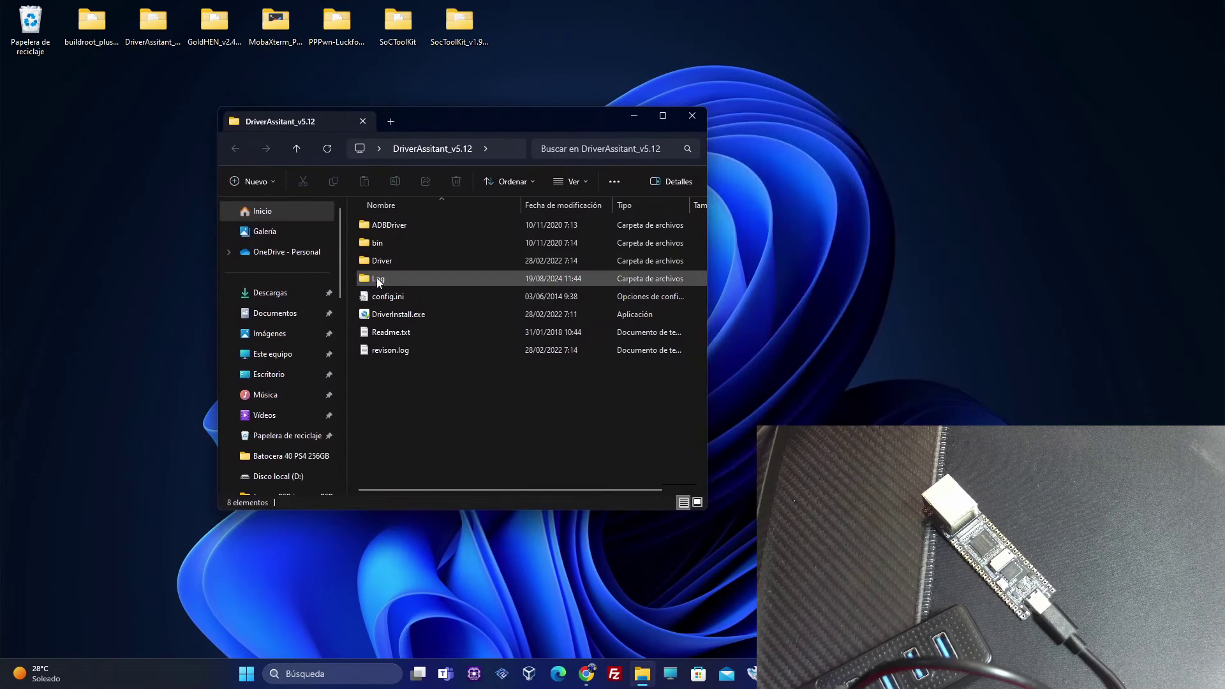
{"action": "double_click", "coordinate": [383, 316]}
{"action": "left_click", "coordinate": [450, 279]}
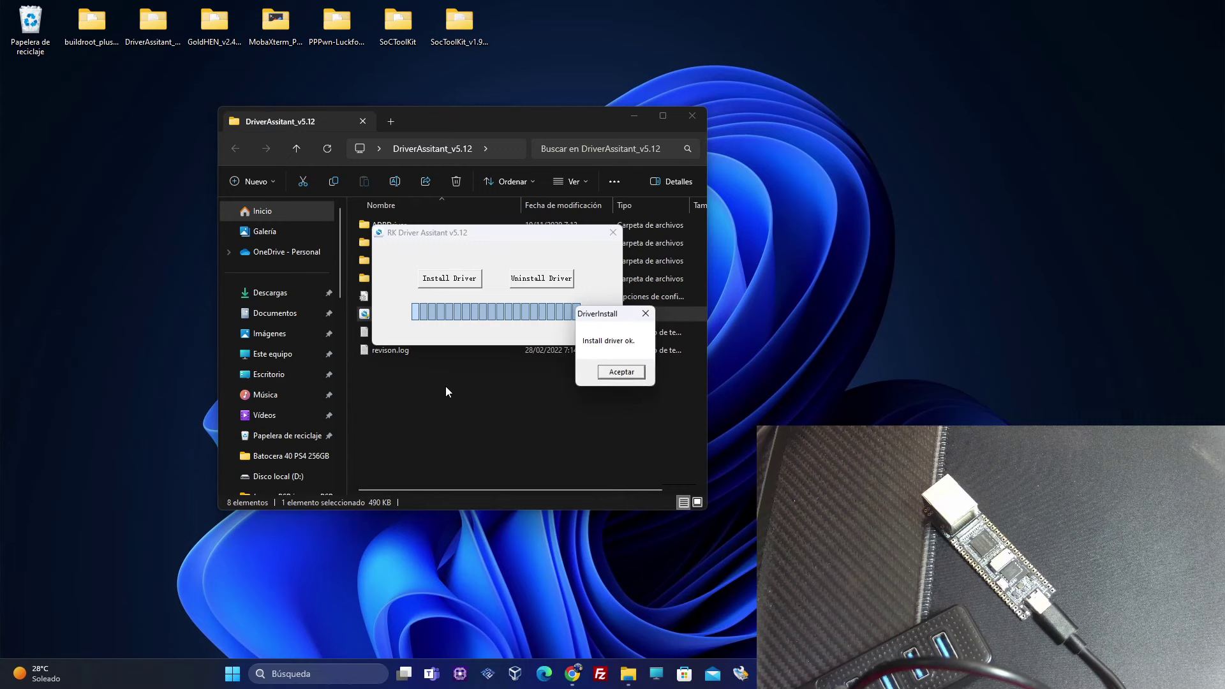
{"action": "left_click_drag", "start_coordinate": [629, 317], "coordinate": [497, 333]}
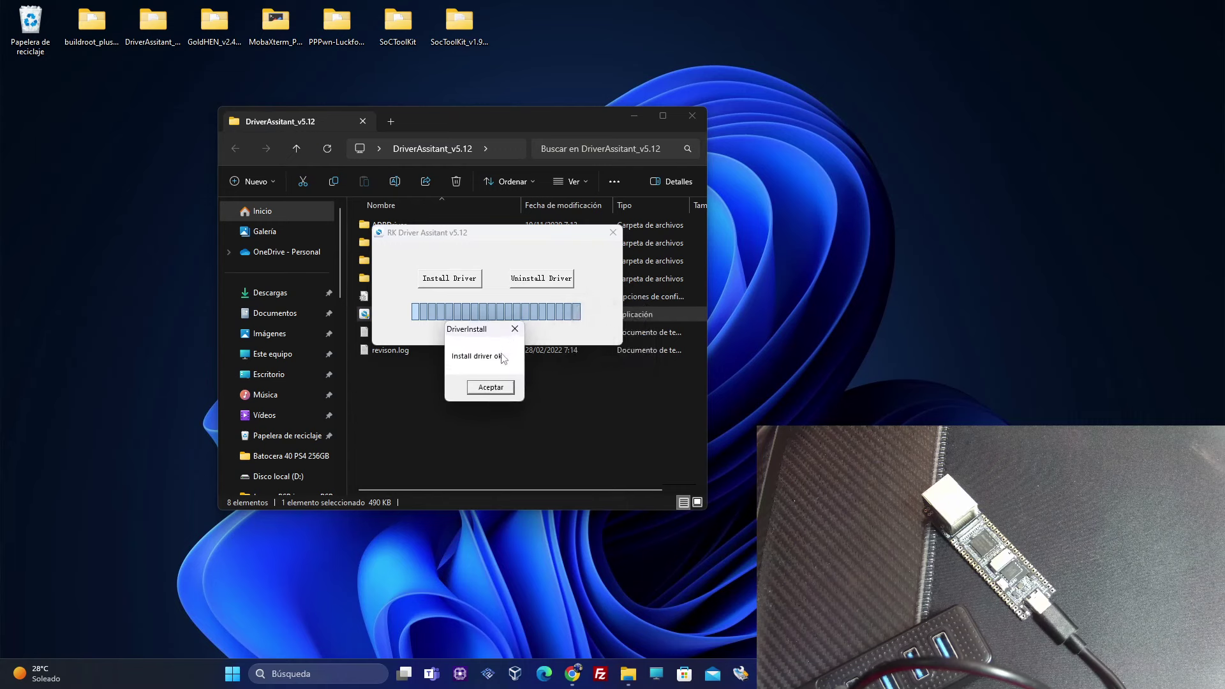
{"action": "left_click", "coordinate": [491, 387]}
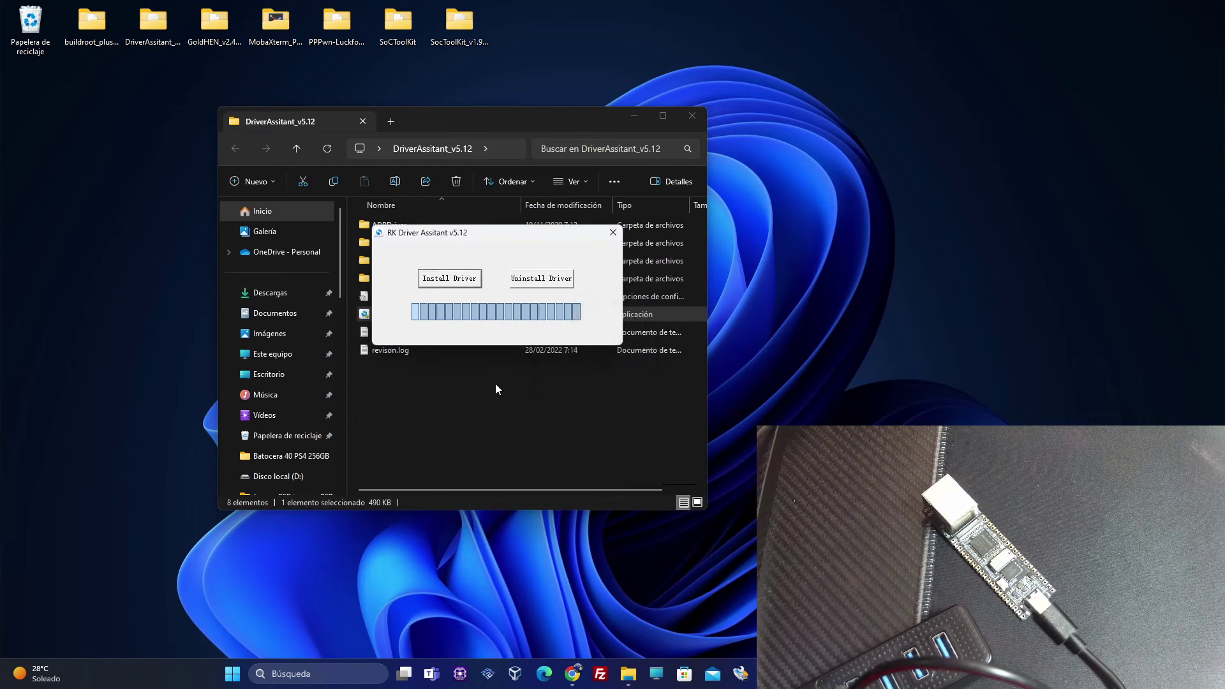
{"action": "left_click", "coordinate": [613, 232]}
{"action": "left_click", "coordinate": [691, 116]}
Launch SocToolKit from the SoCToolKit folder and choose RV1103 as the target chip
{"action": "key", "text": "s"}
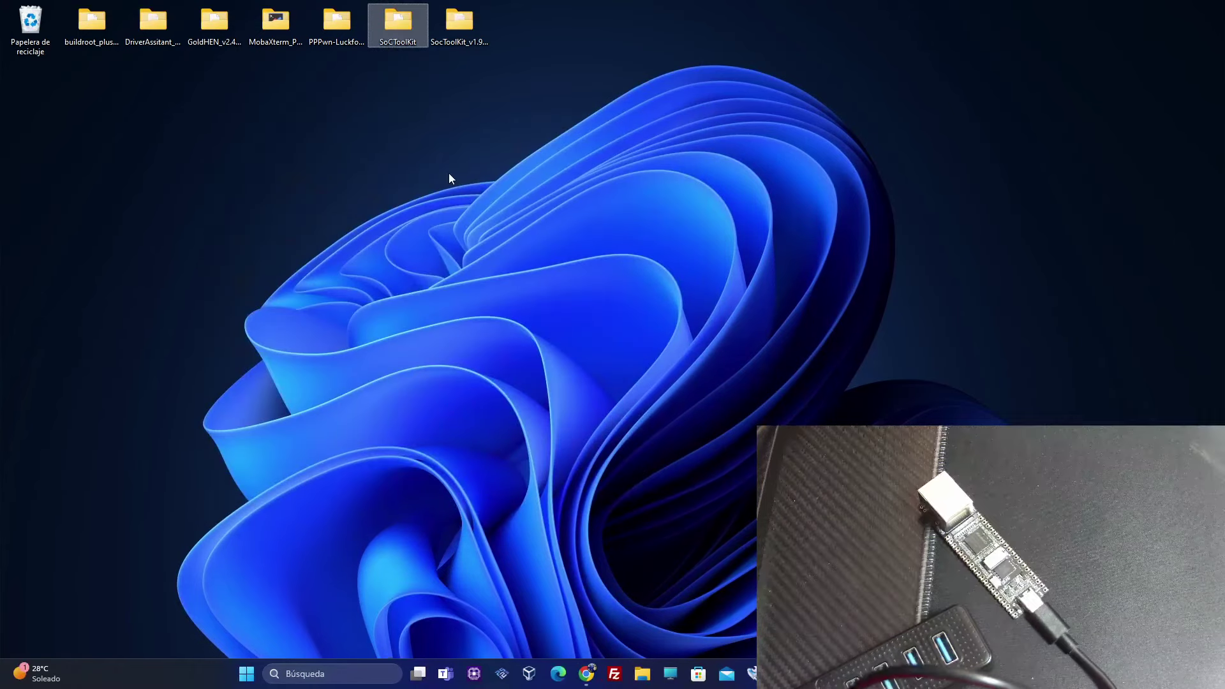
{"action": "double_click", "coordinate": [381, 24]}
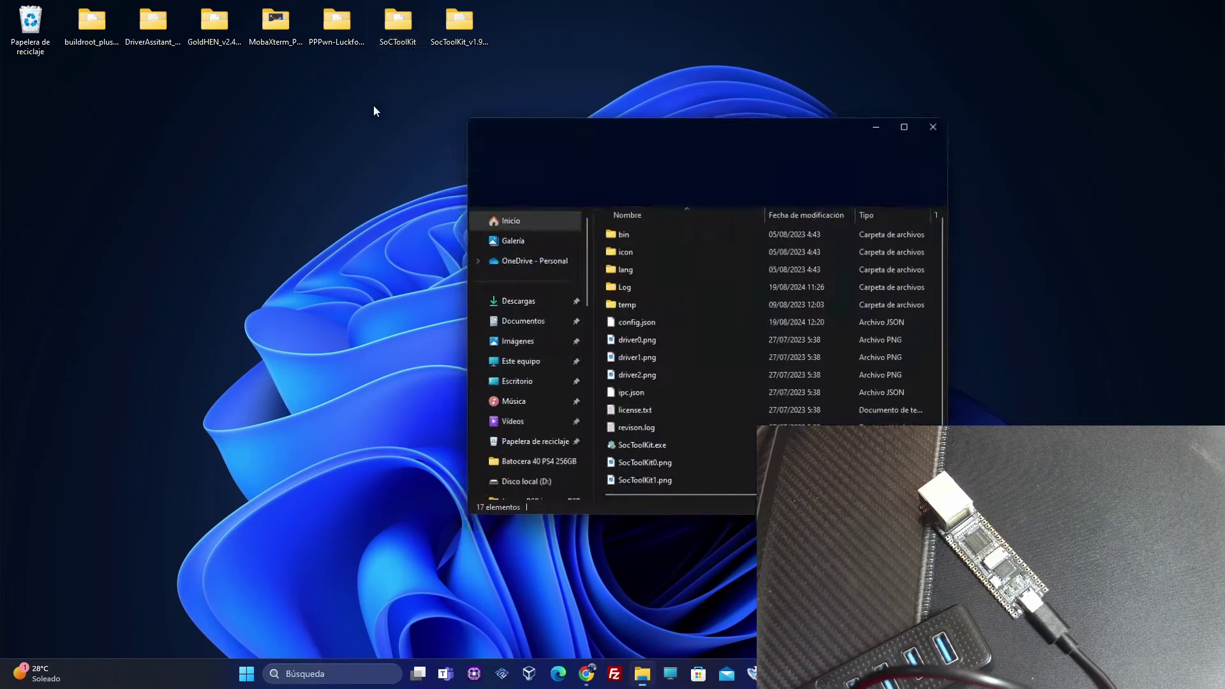
{"action": "left_click_drag", "start_coordinate": [669, 125], "coordinate": [258, 123]}
{"action": "left_click", "coordinate": [236, 445]}
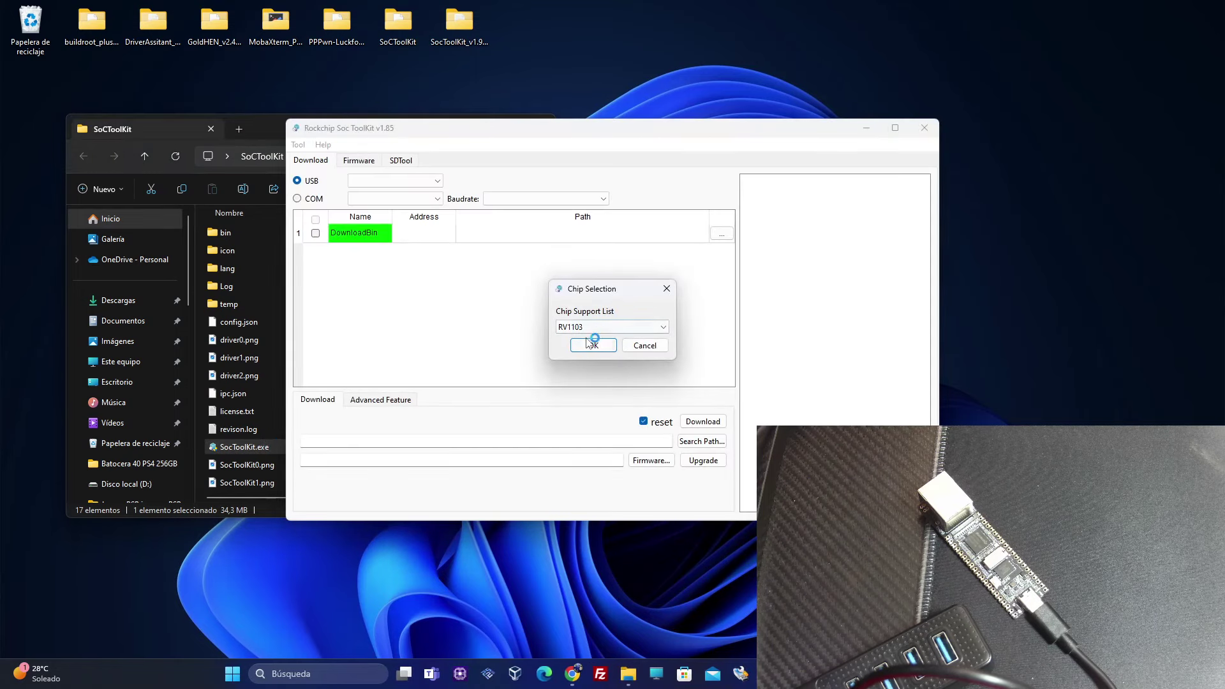
{"action": "left_click", "coordinate": [598, 329]}
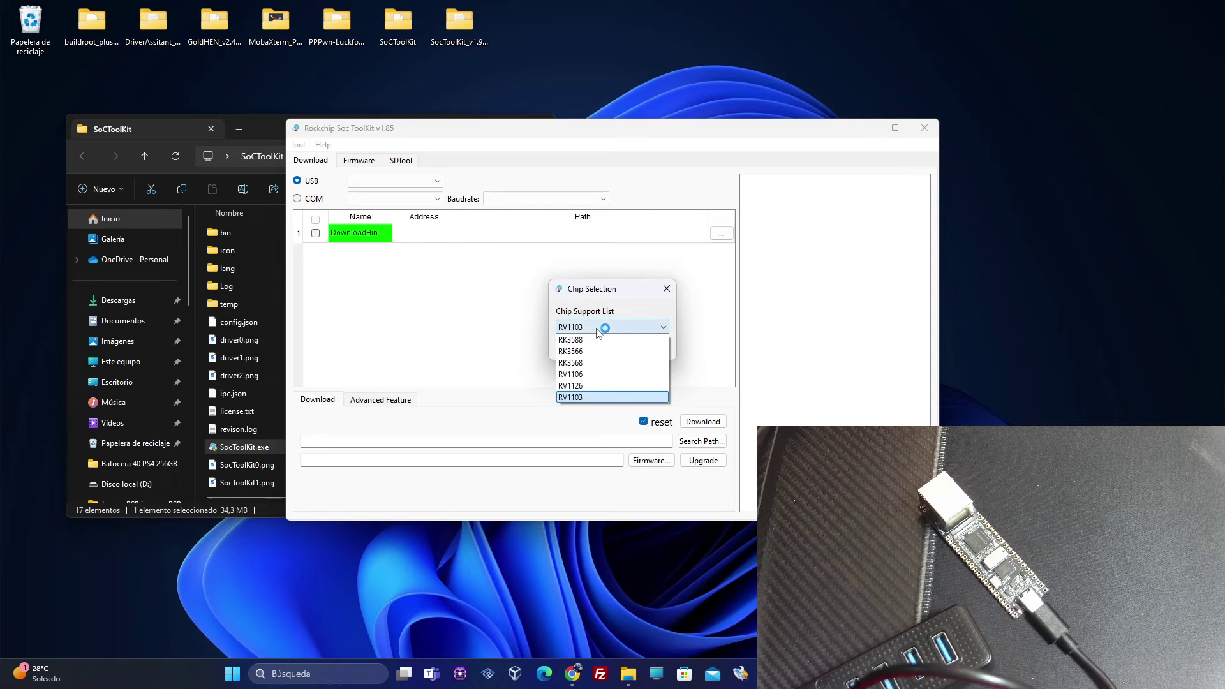
{"action": "left_click", "coordinate": [598, 329]}
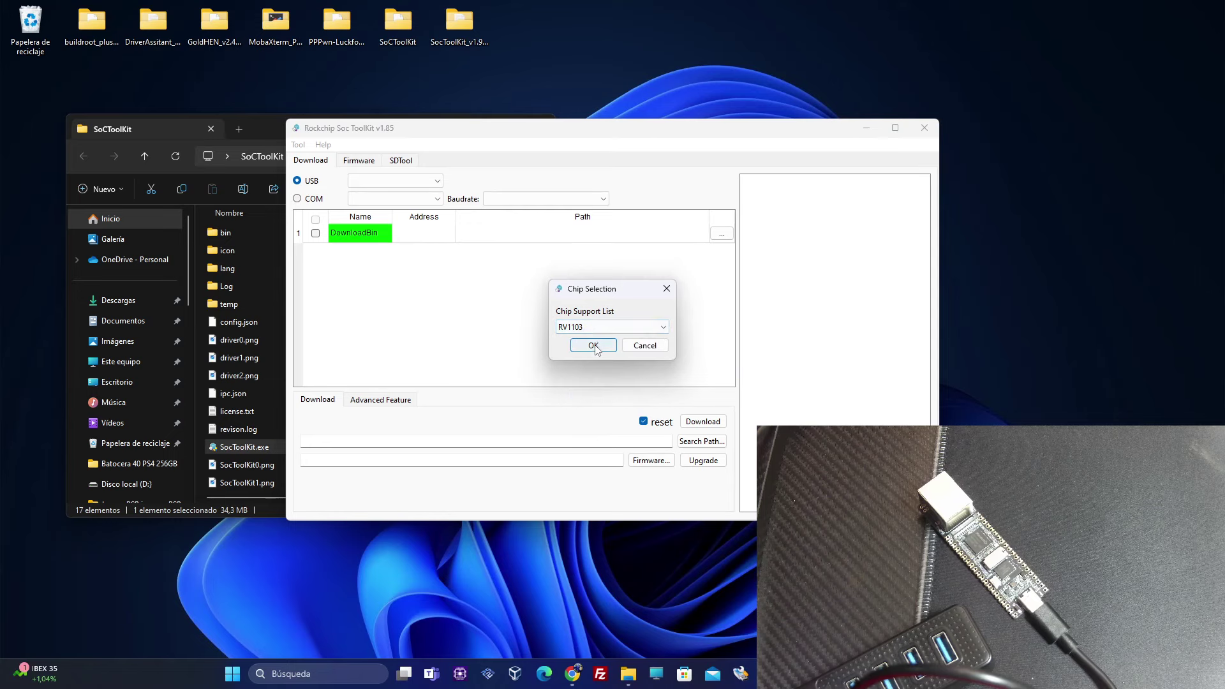
{"action": "left_click", "coordinate": [598, 345]}
{"action": "left_click_drag", "start_coordinate": [590, 132], "coordinate": [343, 126]}
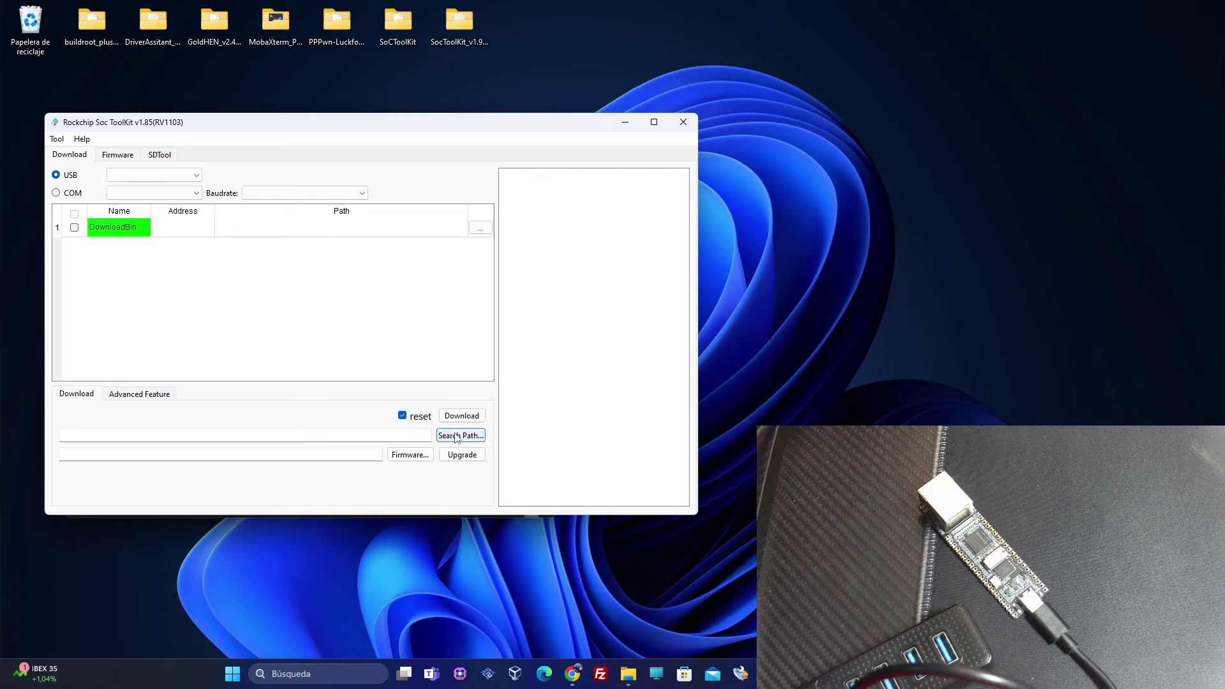
Load the Desktop buildroot_plus_image_pppwn_NAND folder as firmware path and reload the env partitions
{"action": "left_click", "coordinate": [445, 435]}
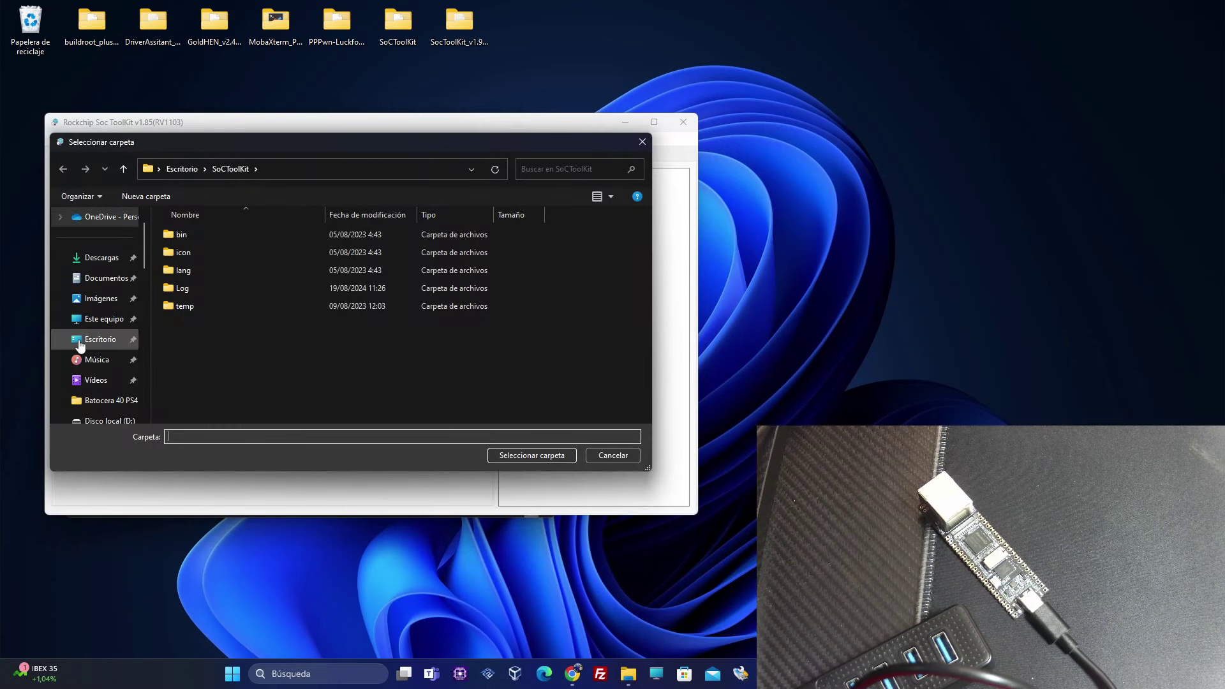
{"action": "left_click", "coordinate": [80, 345]}
{"action": "double_click", "coordinate": [182, 268]}
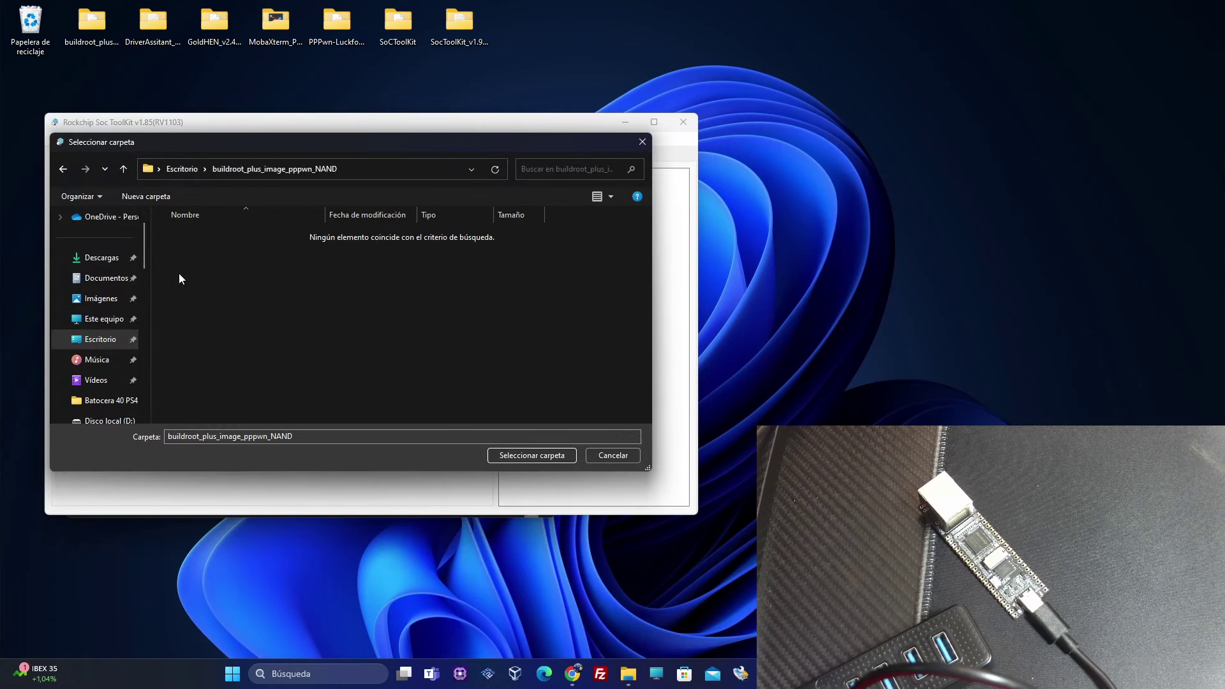
{"action": "left_click", "coordinate": [504, 457]}
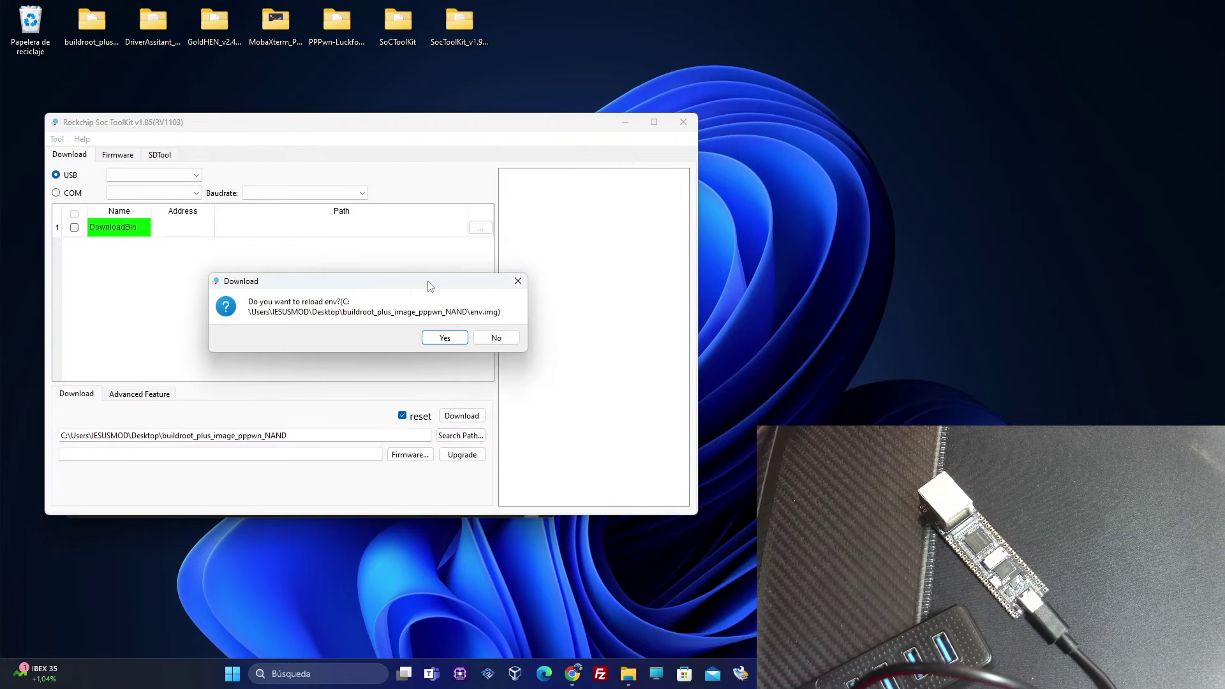
{"action": "left_click", "coordinate": [454, 339]}
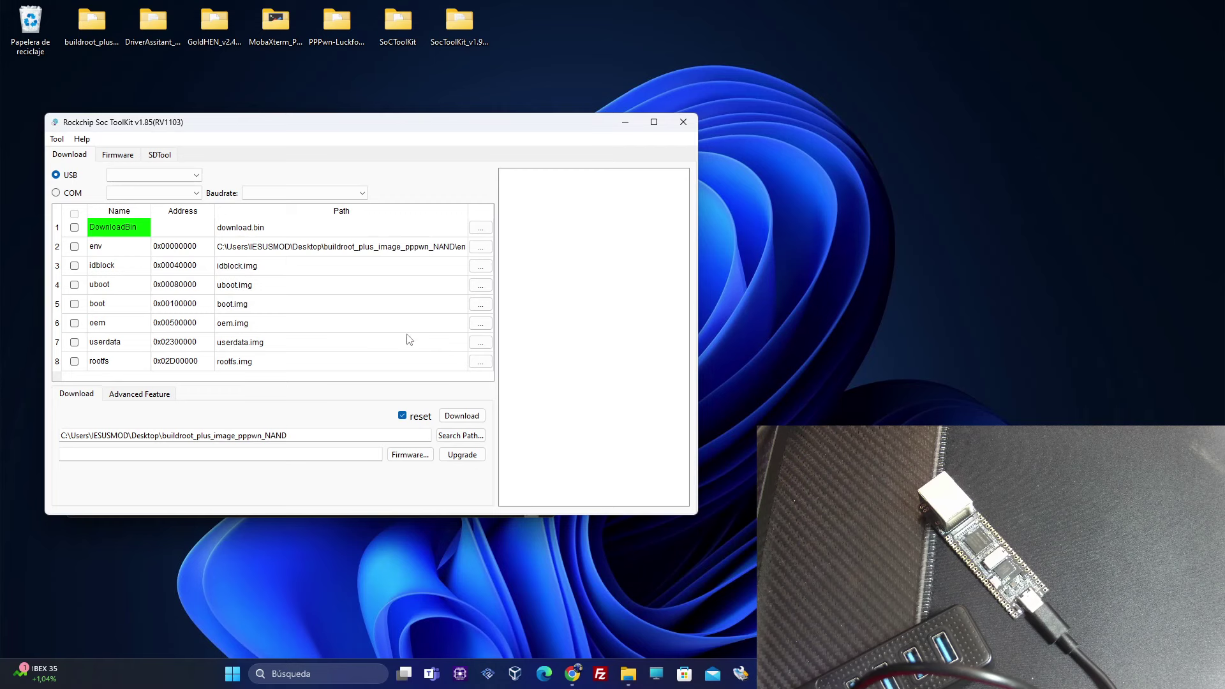
Flash all eight partitions to the Maskrom device until 'Download done', then close the toolkit and folder
{"action": "left_click", "coordinate": [74, 214]}
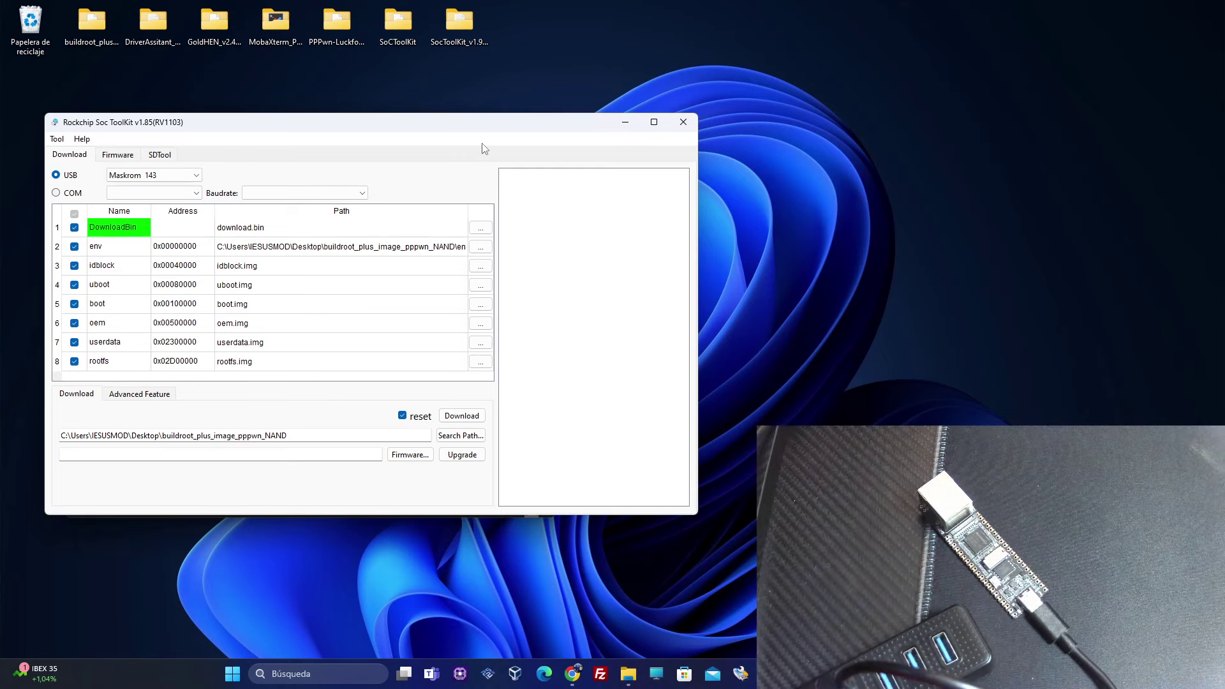
{"action": "left_click", "coordinate": [189, 176]}
{"action": "left_click", "coordinate": [190, 177]}
{"action": "left_click", "coordinate": [458, 418]}
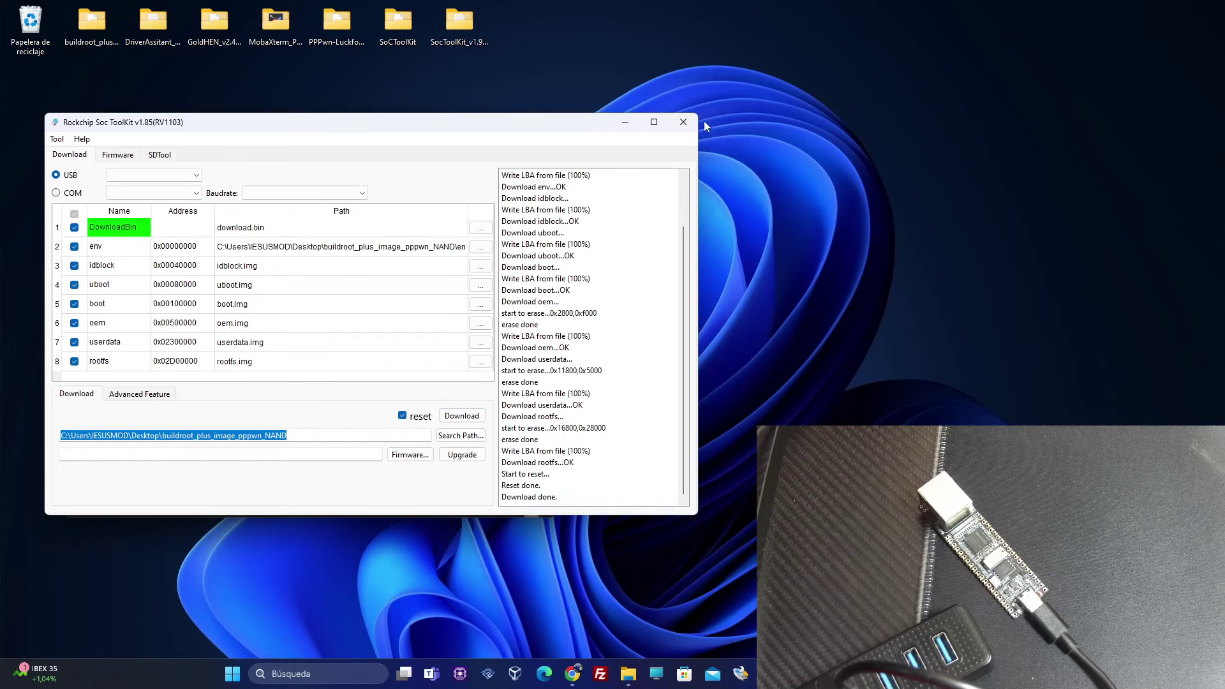
{"action": "left_click", "coordinate": [683, 122]}
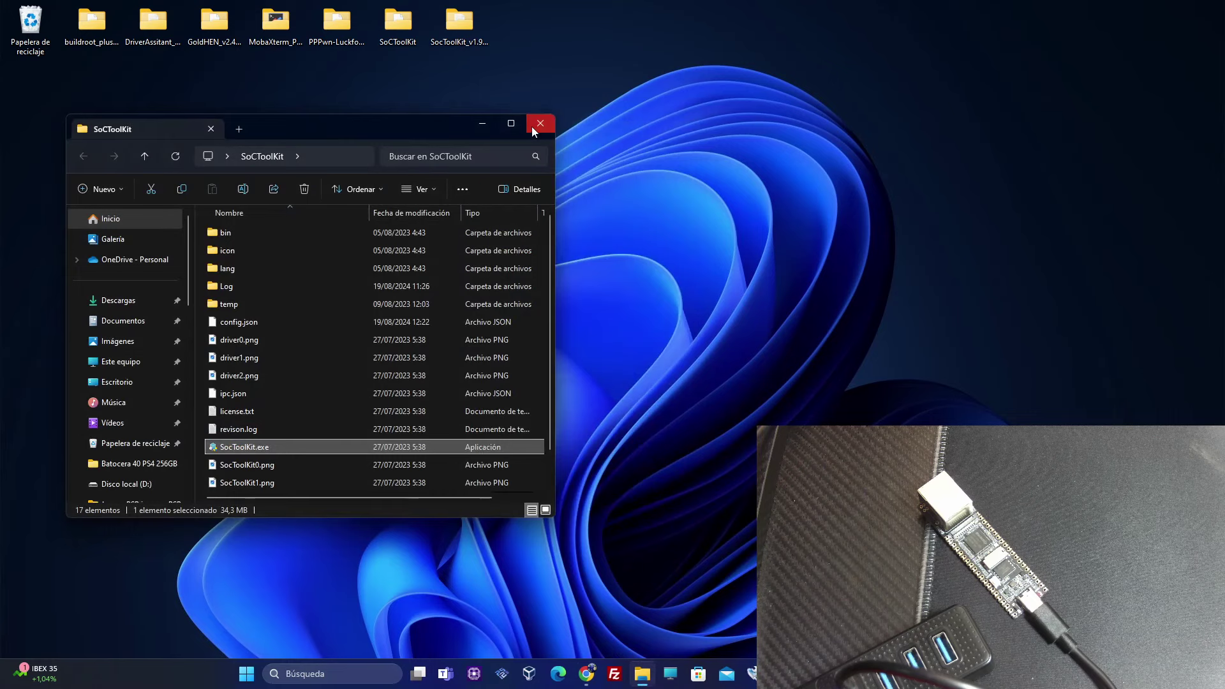
{"action": "left_click", "coordinate": [533, 127]}
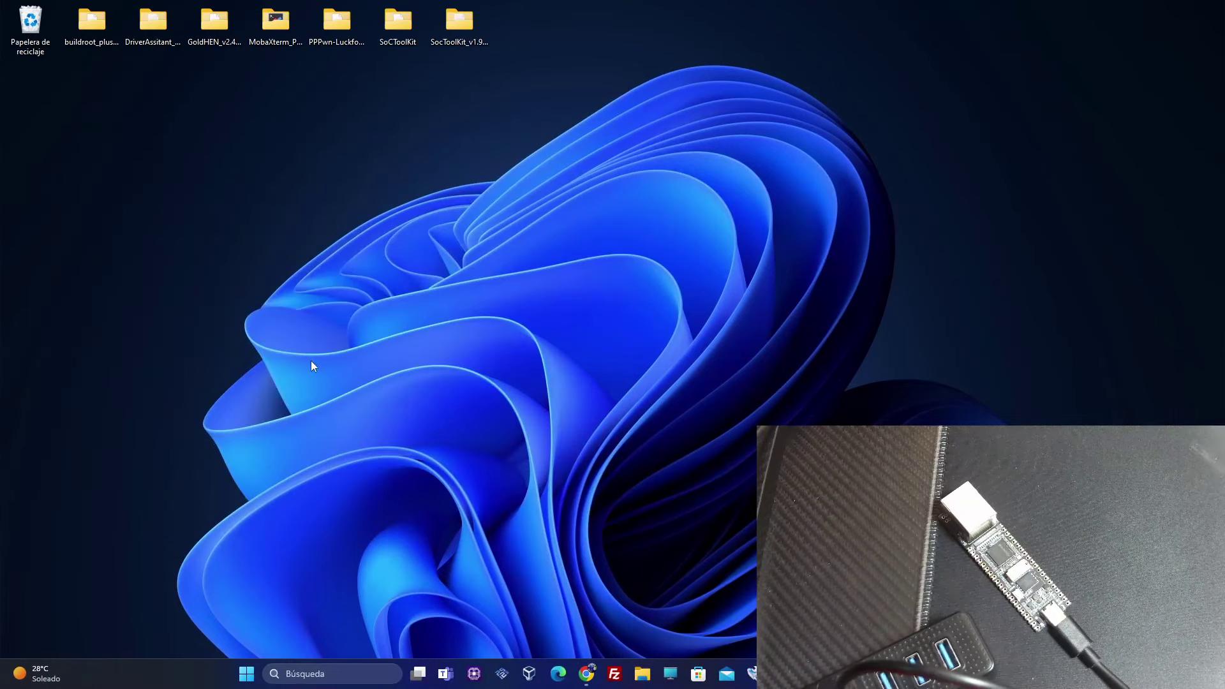
Launch MobaXterm and connect an SSH session to remote host 172.32.0.93
{"action": "double_click", "coordinate": [282, 30]}
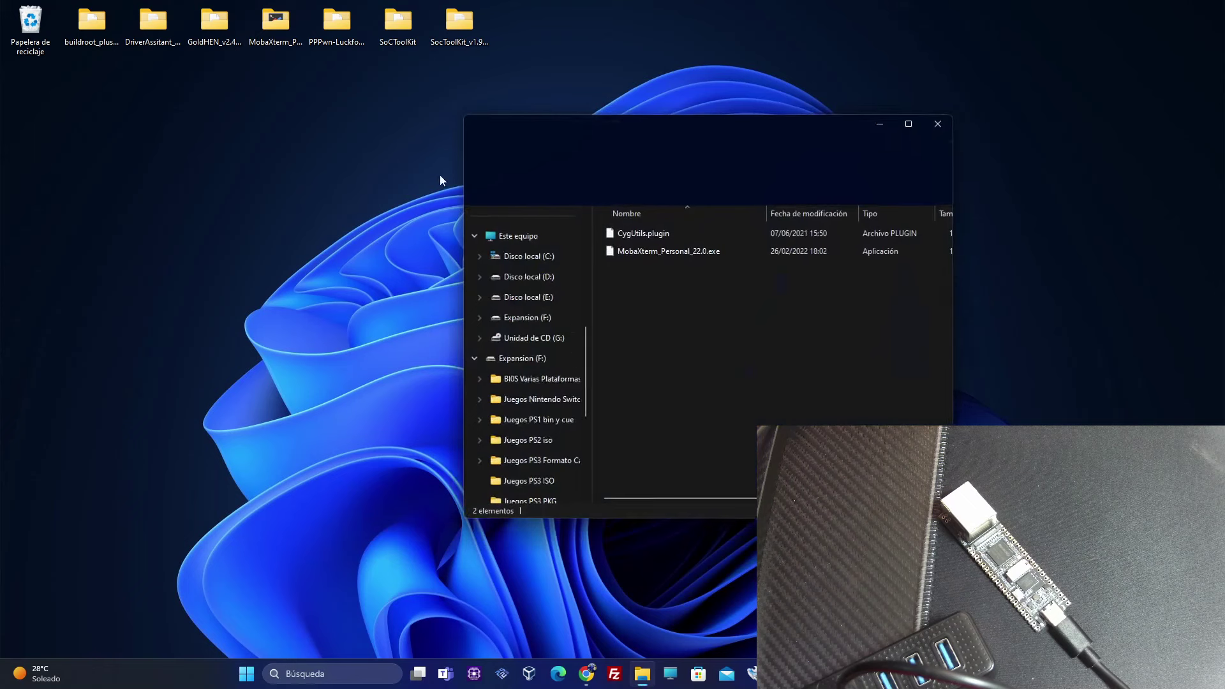
{"action": "left_click_drag", "start_coordinate": [688, 121], "coordinate": [256, 99]}
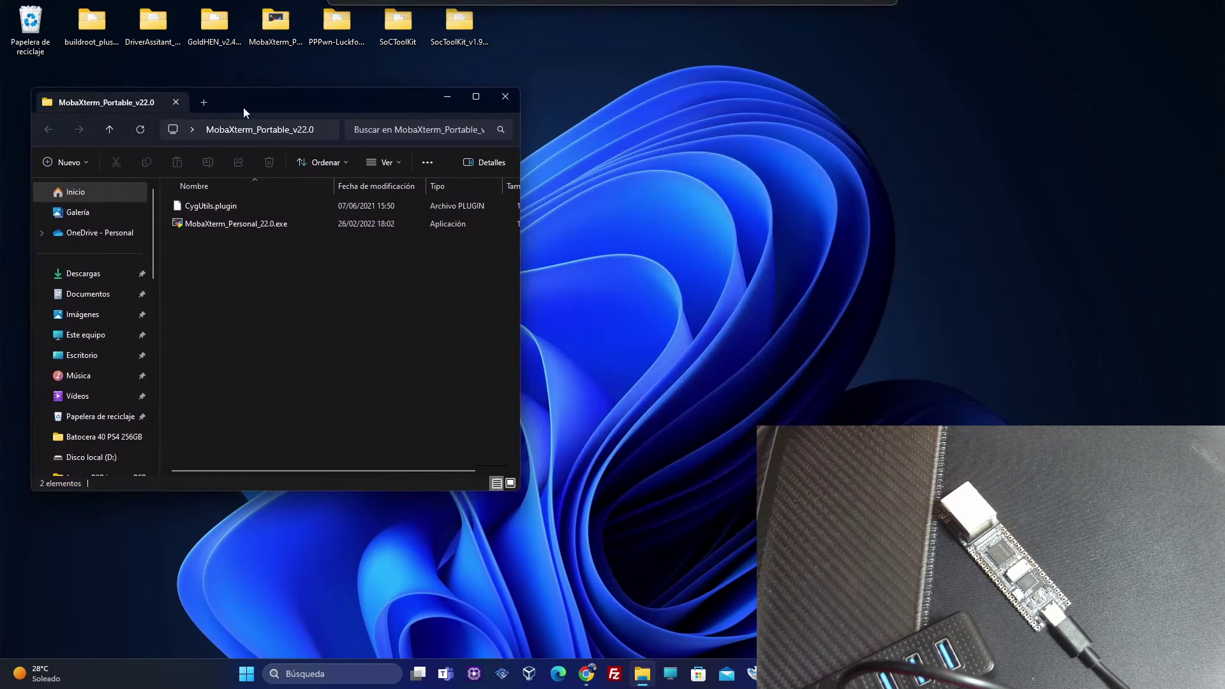
{"action": "double_click", "coordinate": [259, 223]}
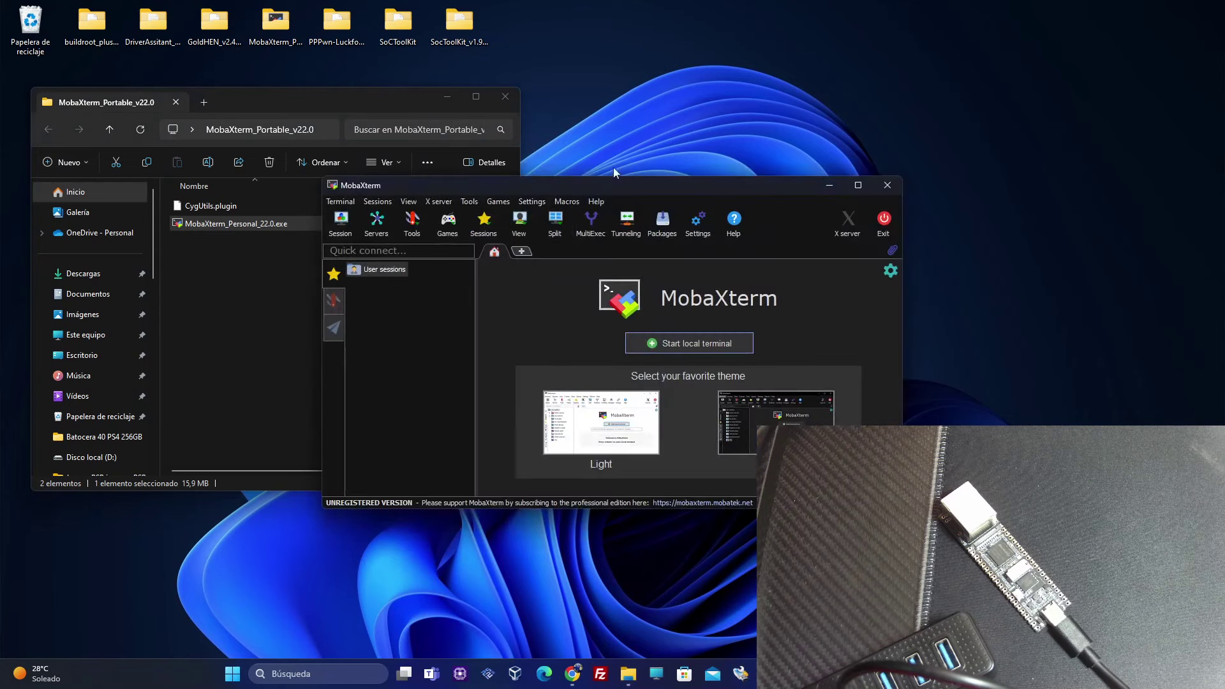
{"action": "left_click_drag", "start_coordinate": [638, 187], "coordinate": [421, 177]}
{"action": "left_click", "coordinate": [117, 225]}
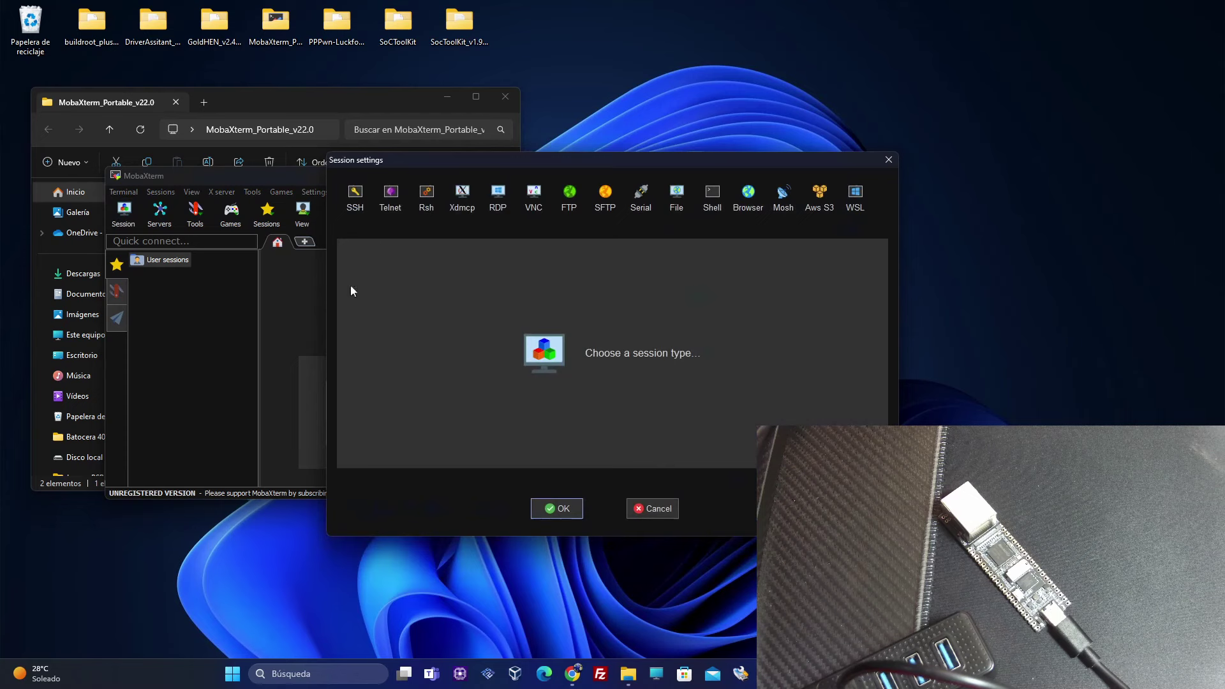
{"action": "left_click_drag", "start_coordinate": [587, 168], "coordinate": [409, 151]}
{"action": "left_click", "coordinate": [176, 182]}
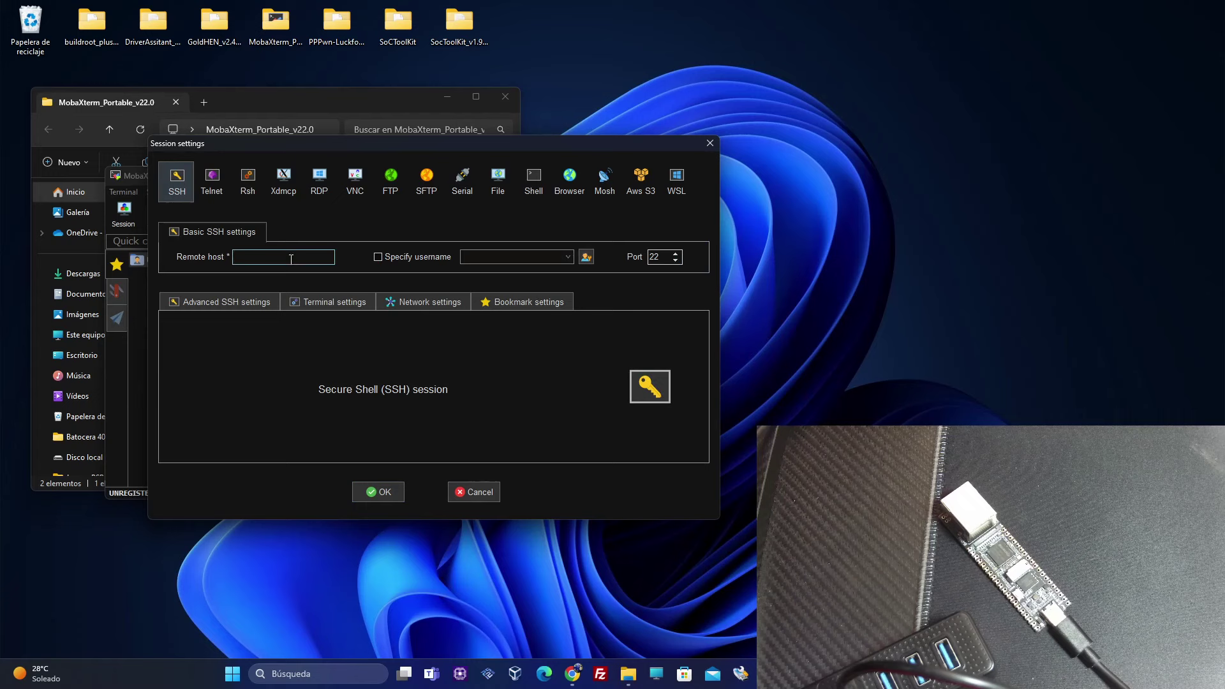
{"action": "type", "text": "172"}
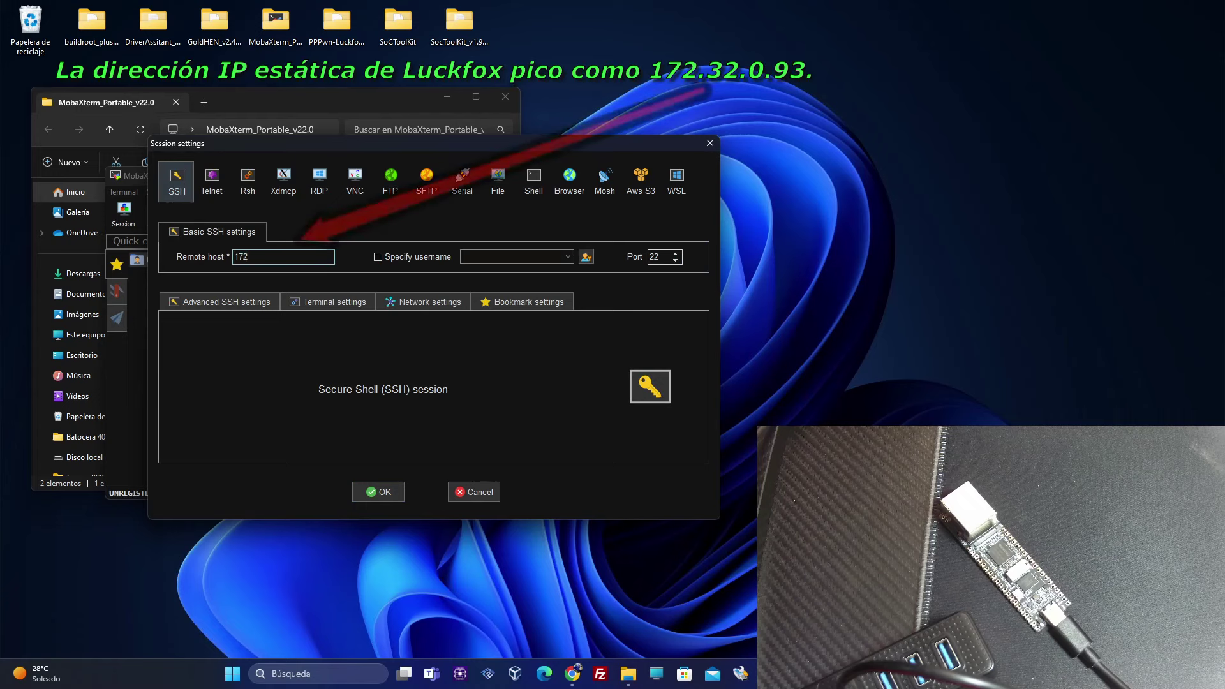
{"action": "type", "text": "."}
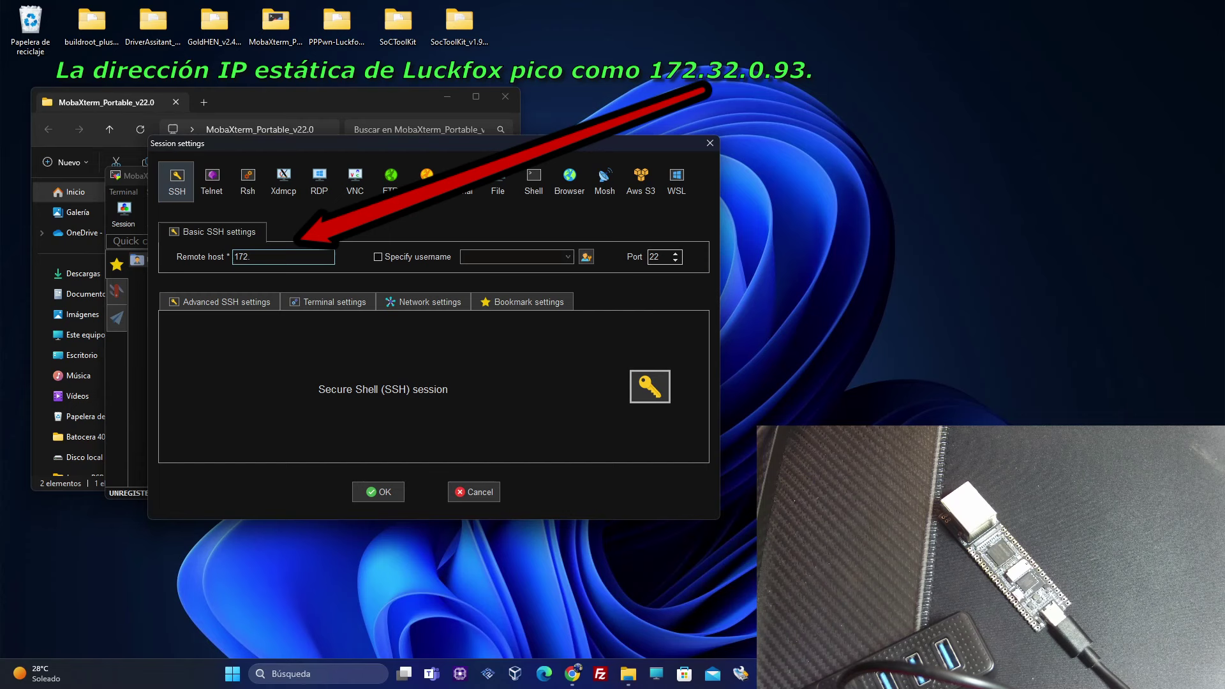
{"action": "type", "text": "32.0.93"}
{"action": "left_click", "coordinate": [380, 494]}
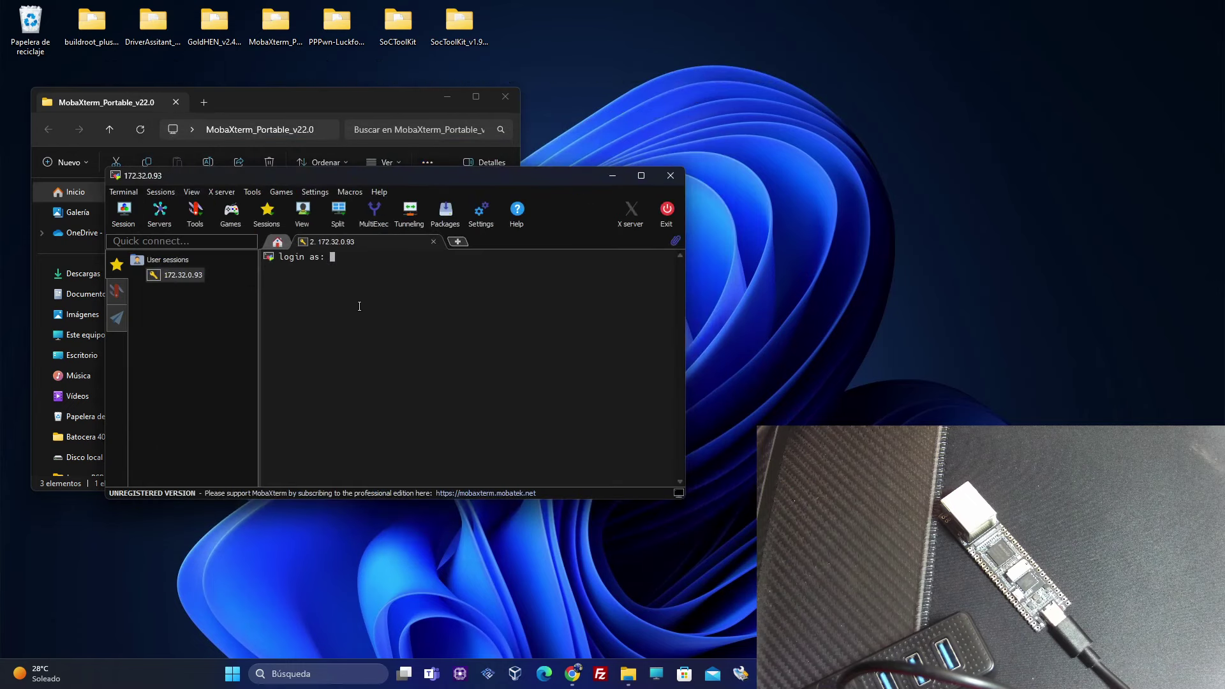
Log in to the board as root and decline saving the password
{"action": "type", "text": "root"}
{"action": "key", "text": "Return"}
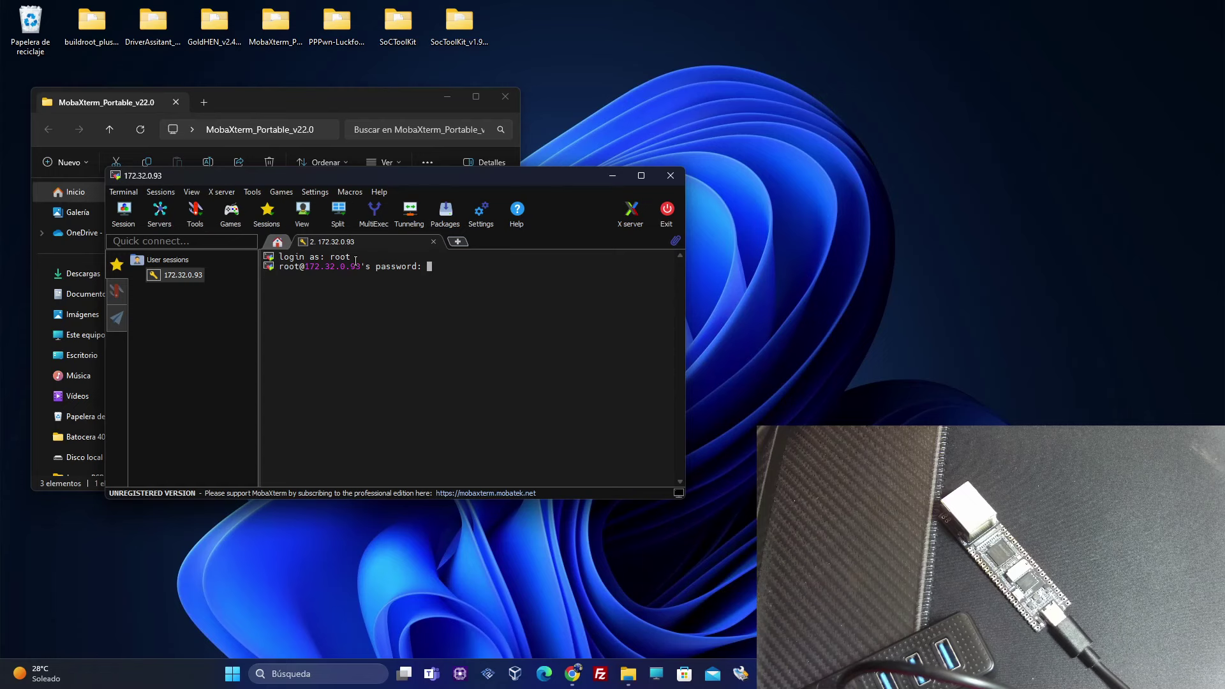
{"action": "key", "text": "Return"}
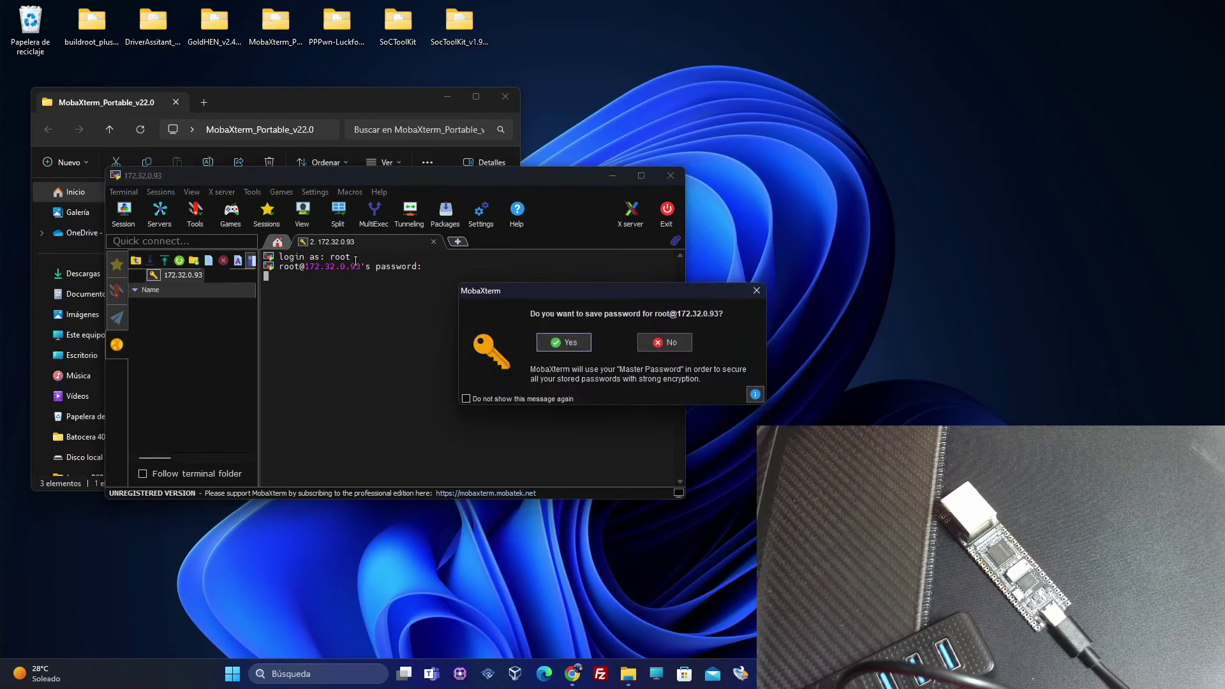
{"action": "left_click", "coordinate": [665, 342]}
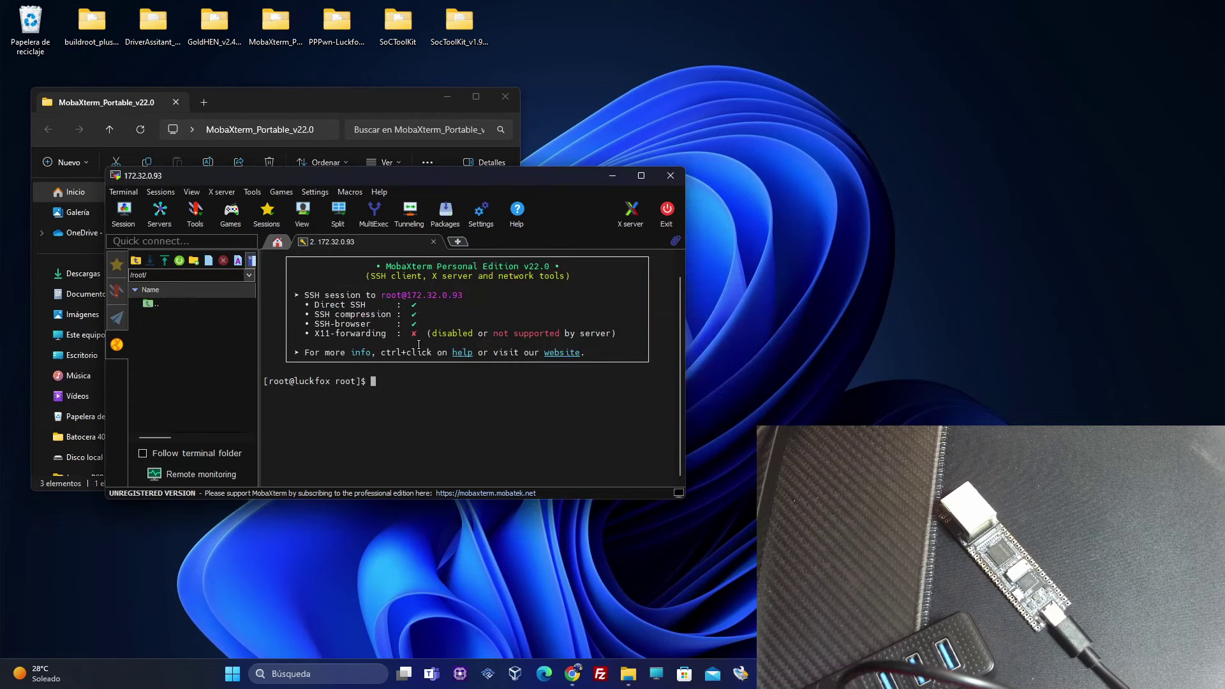
Upload the PPPwn-Luckfox-v1.2.2 folder to /root/ and rename it to PPPwn-Luckfox
{"action": "left_click", "coordinate": [341, 32]}
{"action": "left_click_drag", "start_coordinate": [341, 32], "coordinate": [203, 335]}
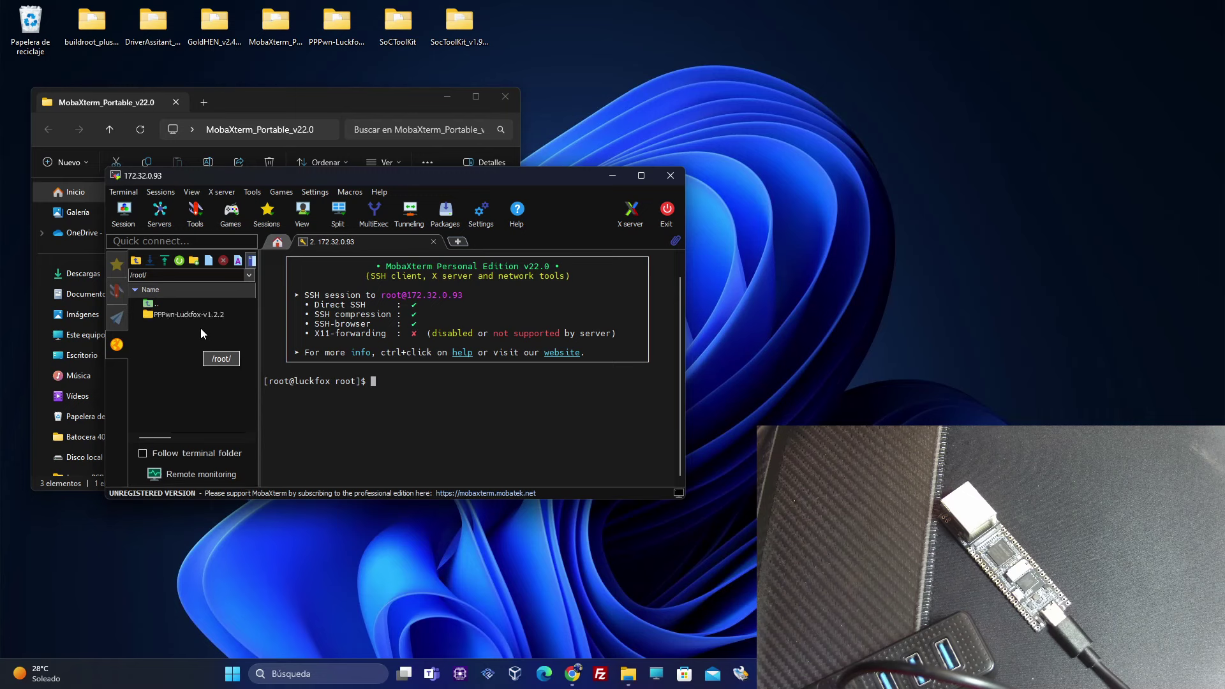
{"action": "right_click", "coordinate": [195, 319]}
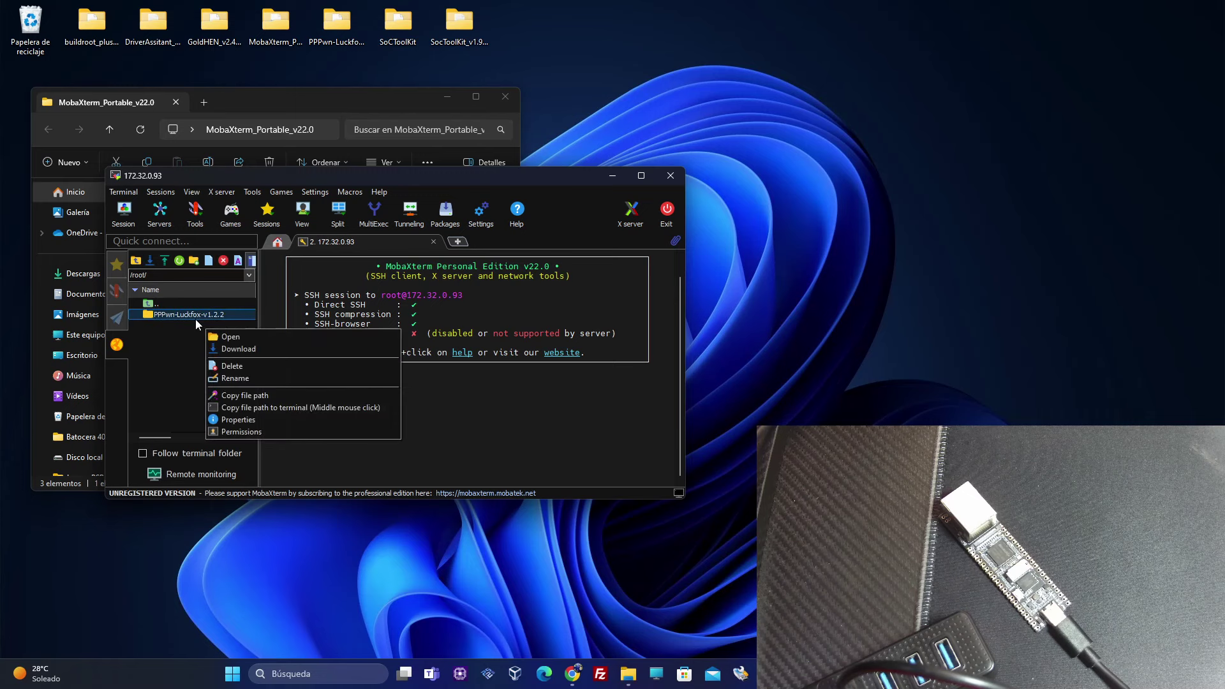
{"action": "left_click", "coordinate": [235, 376]}
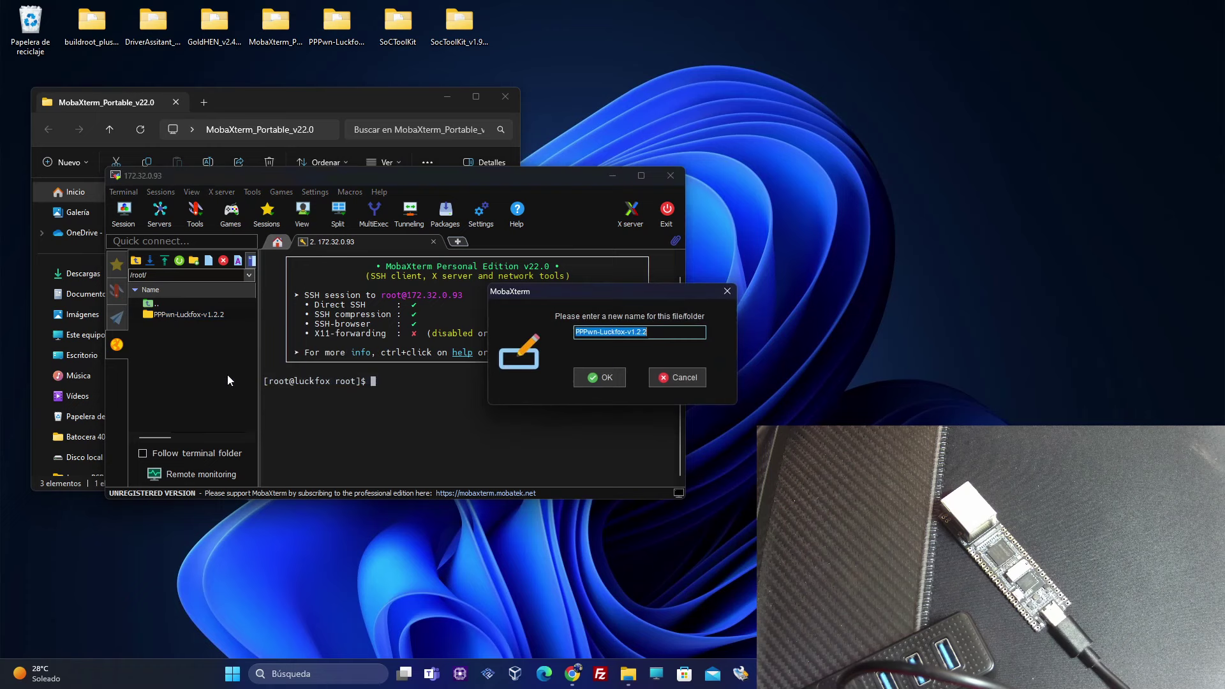
{"action": "left_click", "coordinate": [659, 336]}
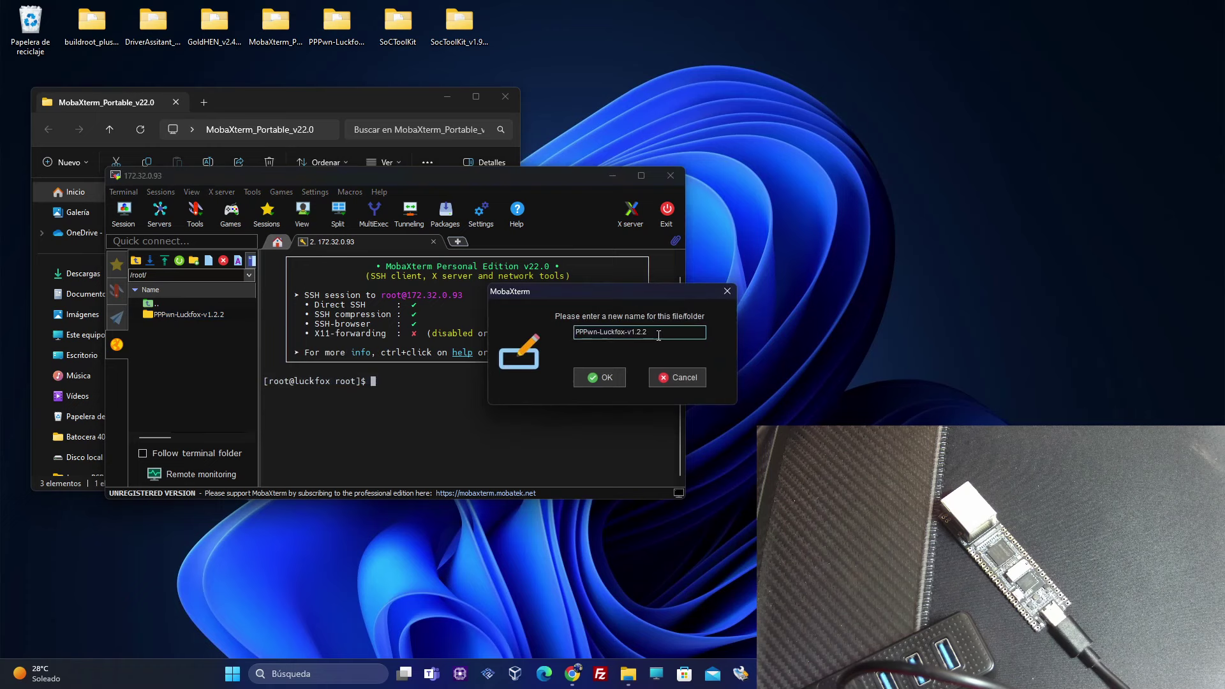
{"action": "key", "text": "BackSpace"}
{"action": "key", "text": "BackSpace"}
{"action": "key", "text": "BackSpace"}
{"action": "key", "text": "BackSpace"}
{"action": "key", "text": "BackSpace"}
{"action": "key", "text": "BackSpace"}
{"action": "key", "text": "BackSpace"}
{"action": "left_click_drag", "start_coordinate": [623, 294], "coordinate": [460, 297]}
{"action": "left_click", "coordinate": [438, 378]}
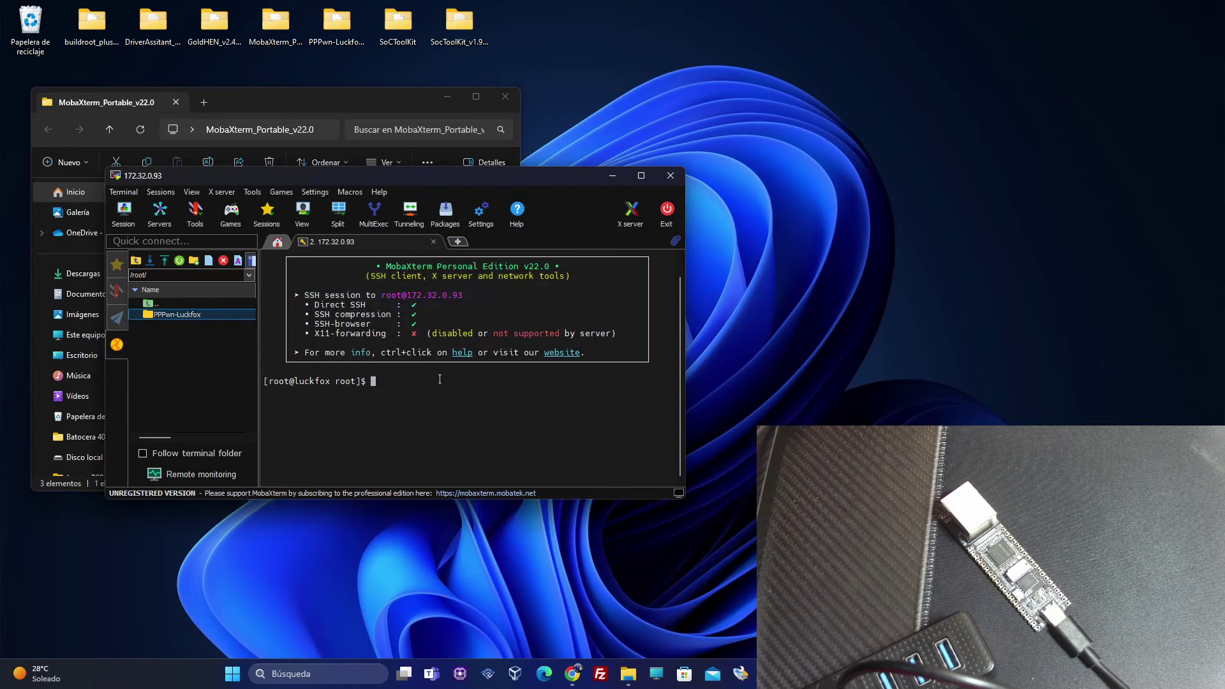
Copy the README's step 7 commands (cd PPPwn-Luckfox, chmod +x install.sh, ./install.sh) from Chrome
{"action": "left_click", "coordinate": [571, 679]}
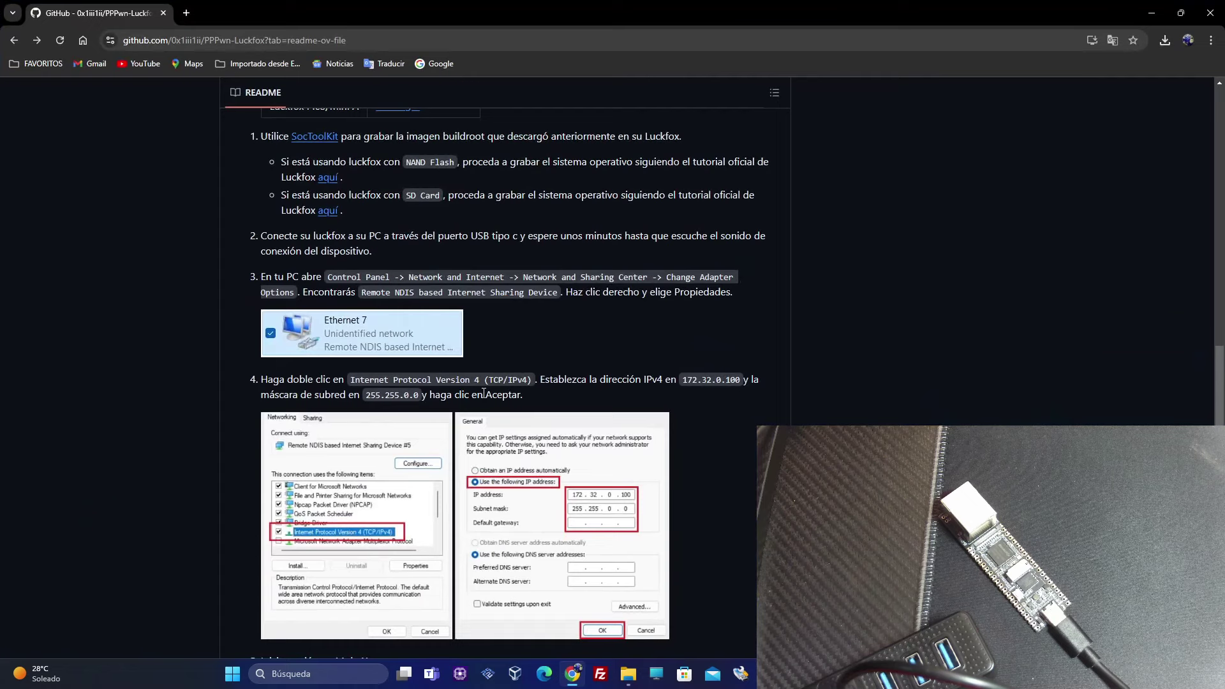
{"action": "scroll", "coordinate": [481, 389], "scroll_direction": "down", "scroll_amount": 8}
{"action": "scroll", "coordinate": [484, 390], "scroll_direction": "down", "scroll_amount": 10}
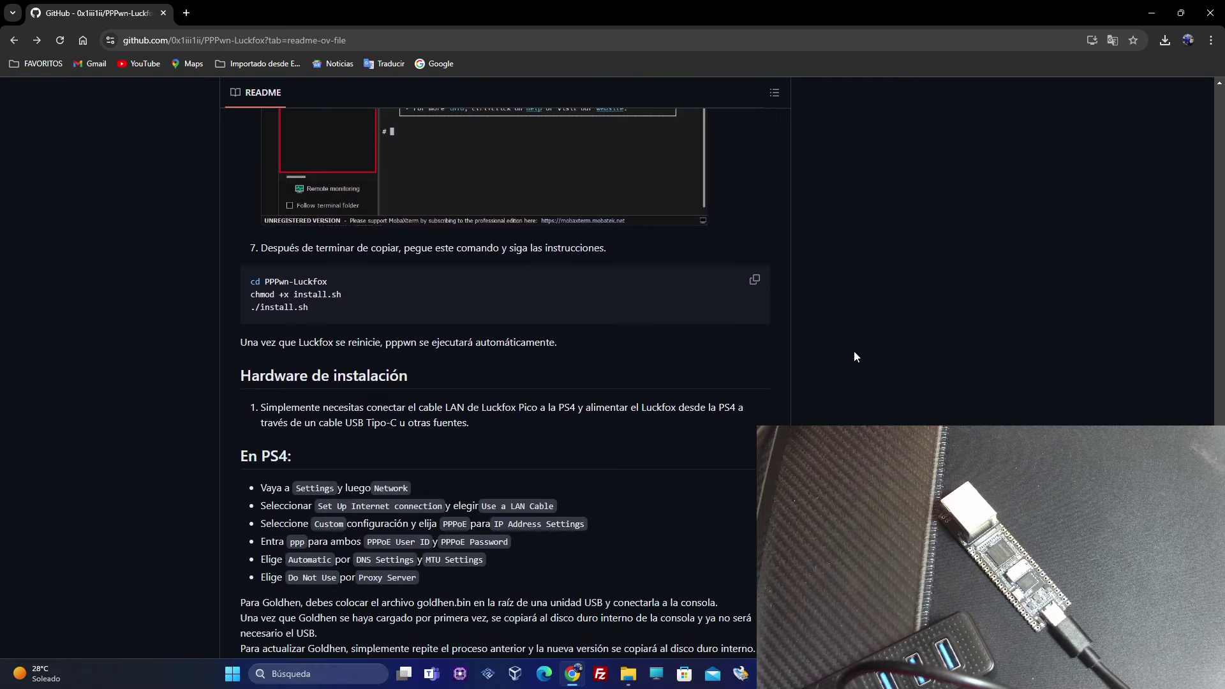
{"action": "left_click", "coordinate": [755, 282]}
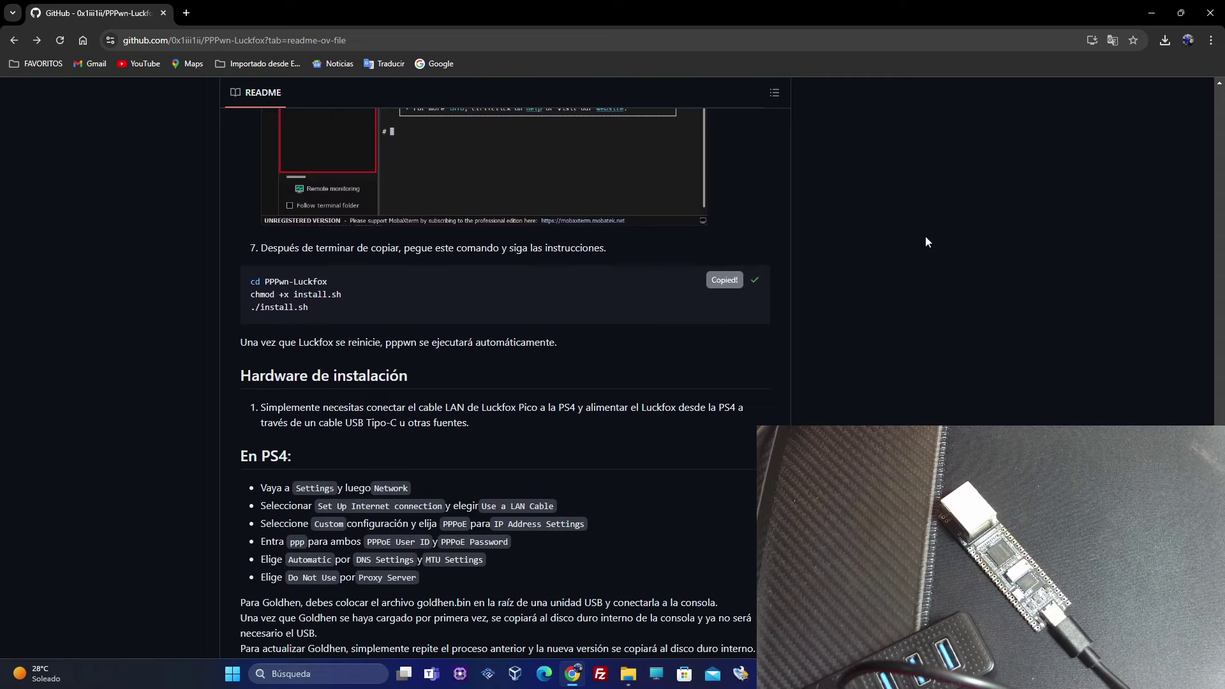
{"action": "left_click", "coordinate": [1152, 13]}
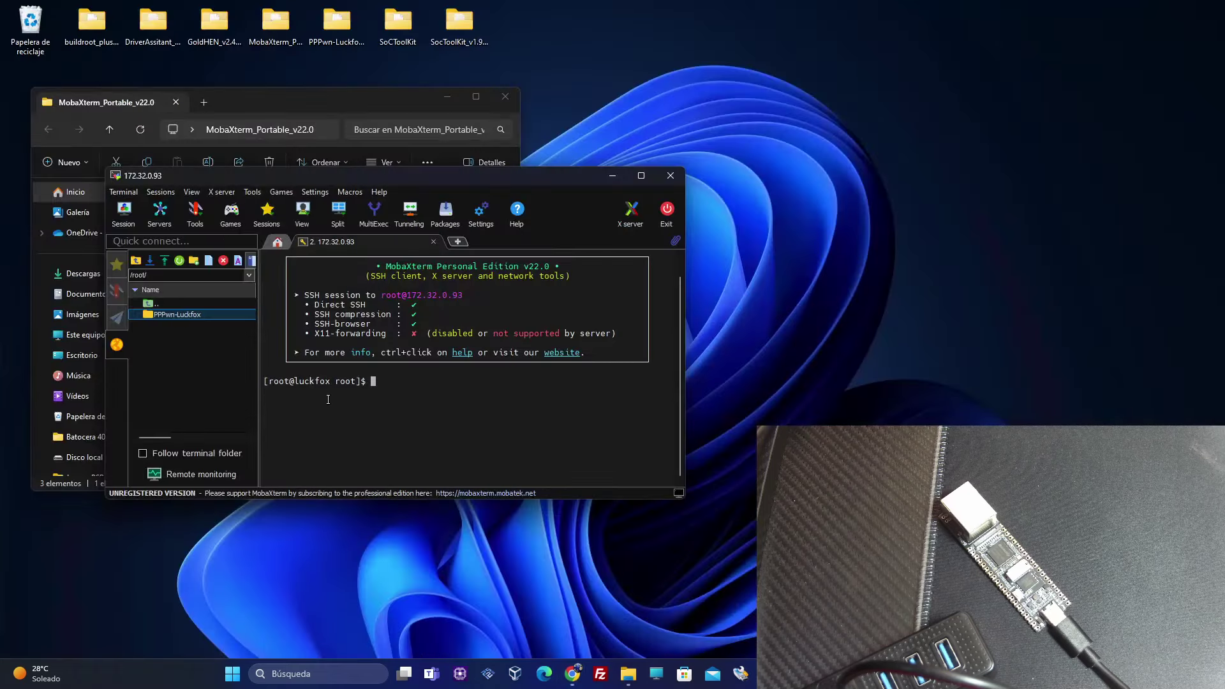
Set right-click to Paste, paste the three install commands and run the script
{"action": "right_click", "coordinate": [374, 381]}
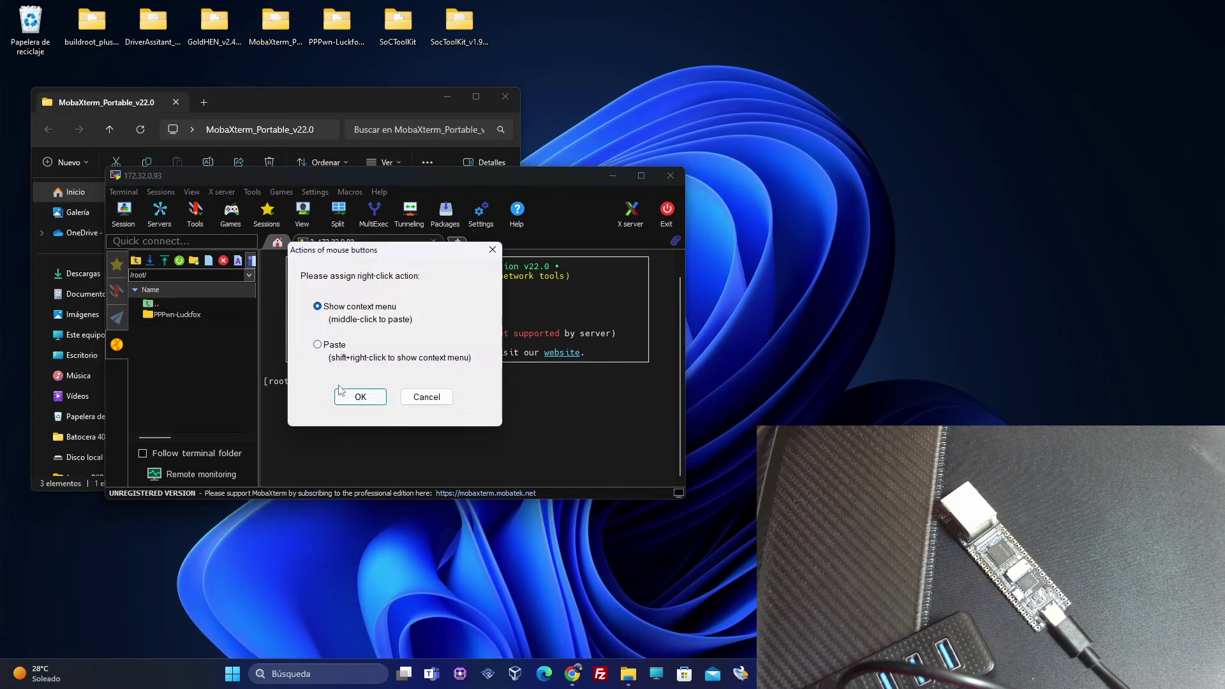
{"action": "left_click", "coordinate": [333, 360]}
{"action": "left_click", "coordinate": [357, 397]}
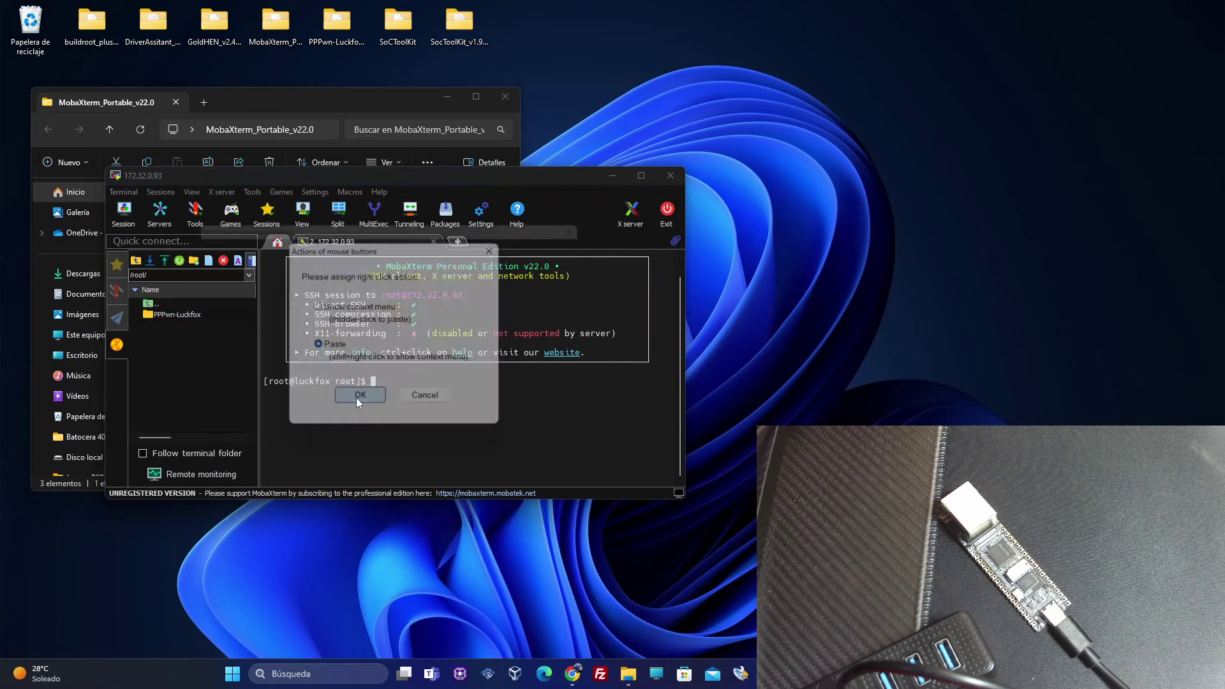
{"action": "left_click", "coordinate": [333, 416]}
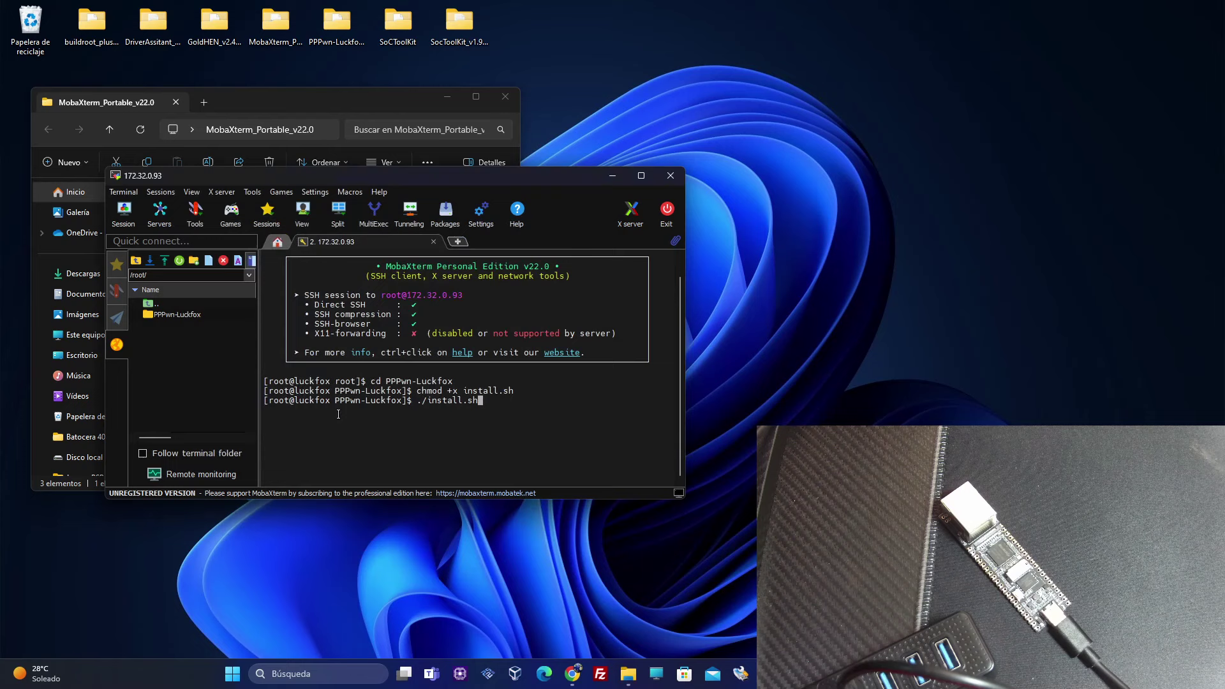
{"action": "key", "text": "Return"}
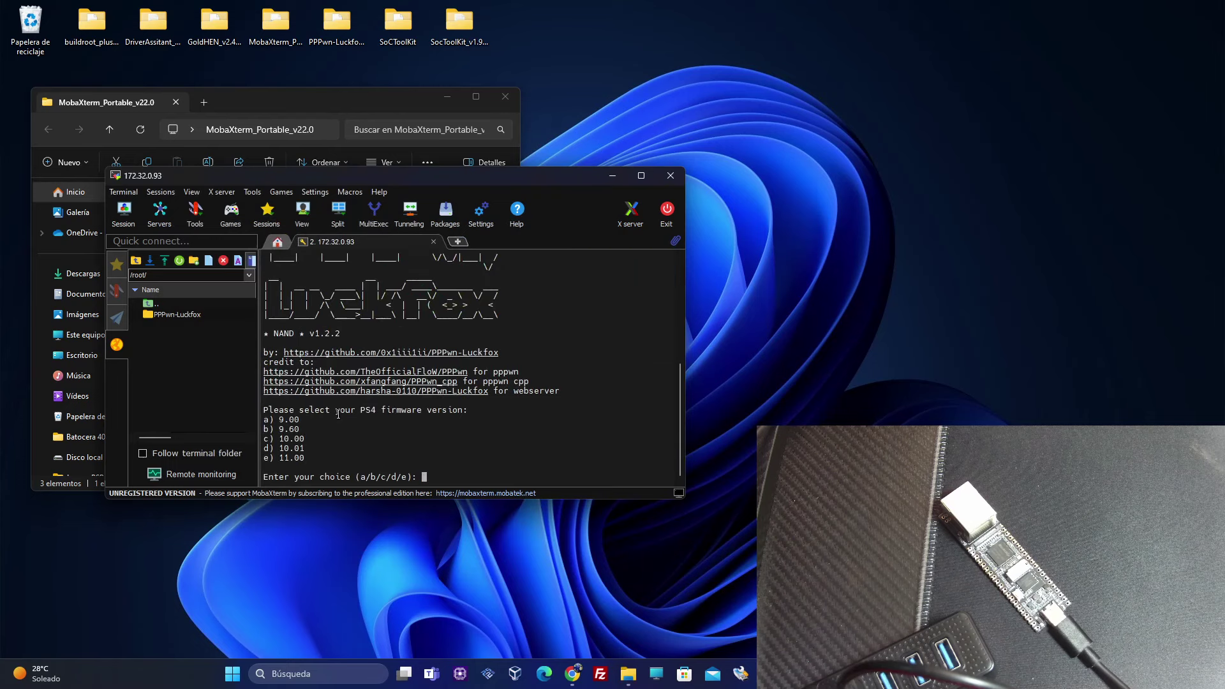
Answer the prompts: firmware 11.00, Web Server enabled, standard pppwn executable, start NAND install
{"action": "type", "text": "e"}
{"action": "key", "text": "Return"}
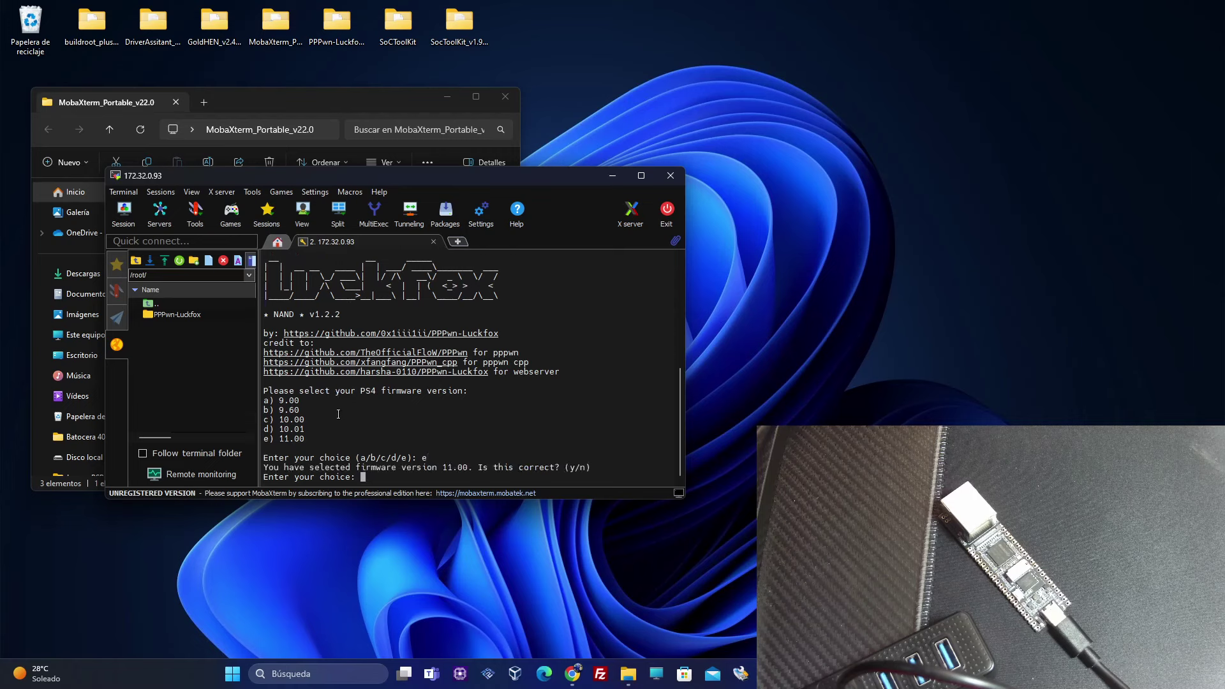
{"action": "type", "text": "y"}
{"action": "key", "text": "Return"}
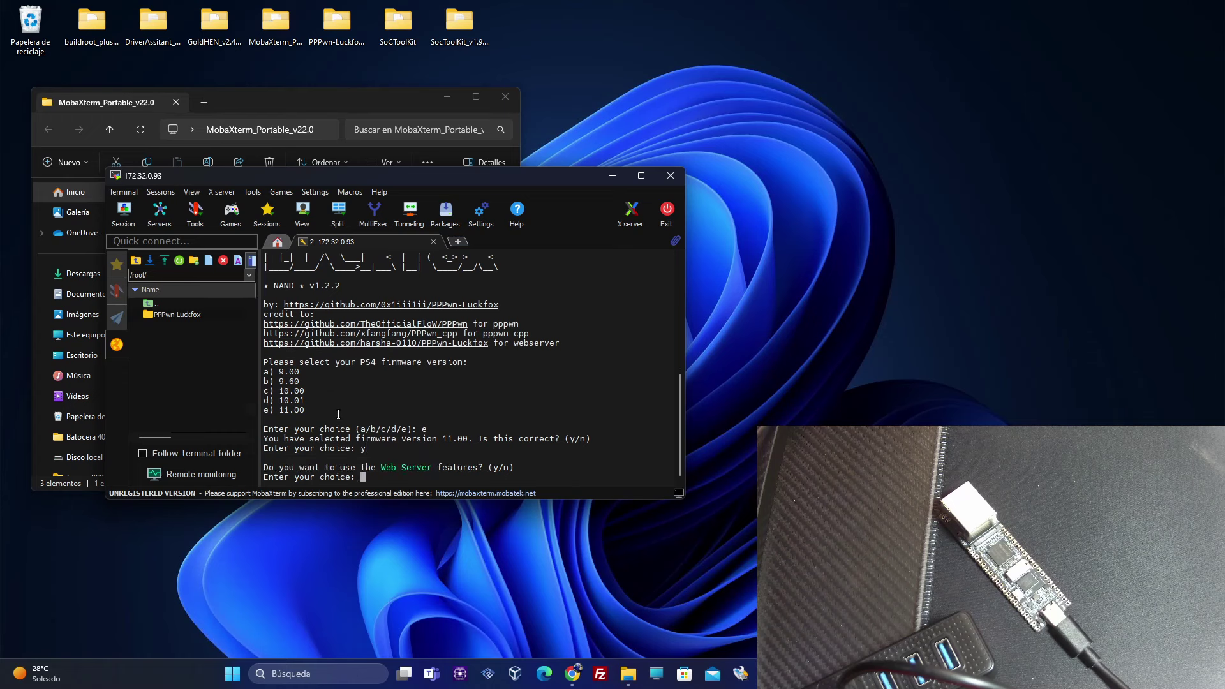
{"action": "type", "text": "y"}
{"action": "key", "text": "Return"}
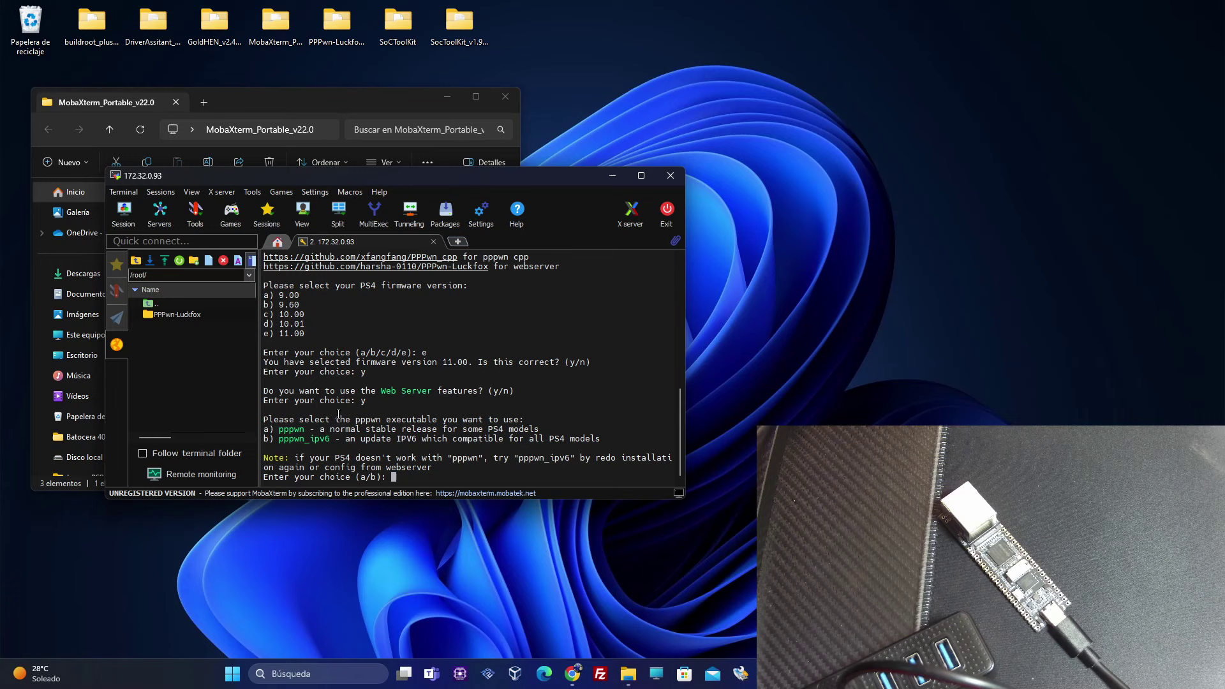
{"action": "type", "text": "a"}
{"action": "key", "text": "Return"}
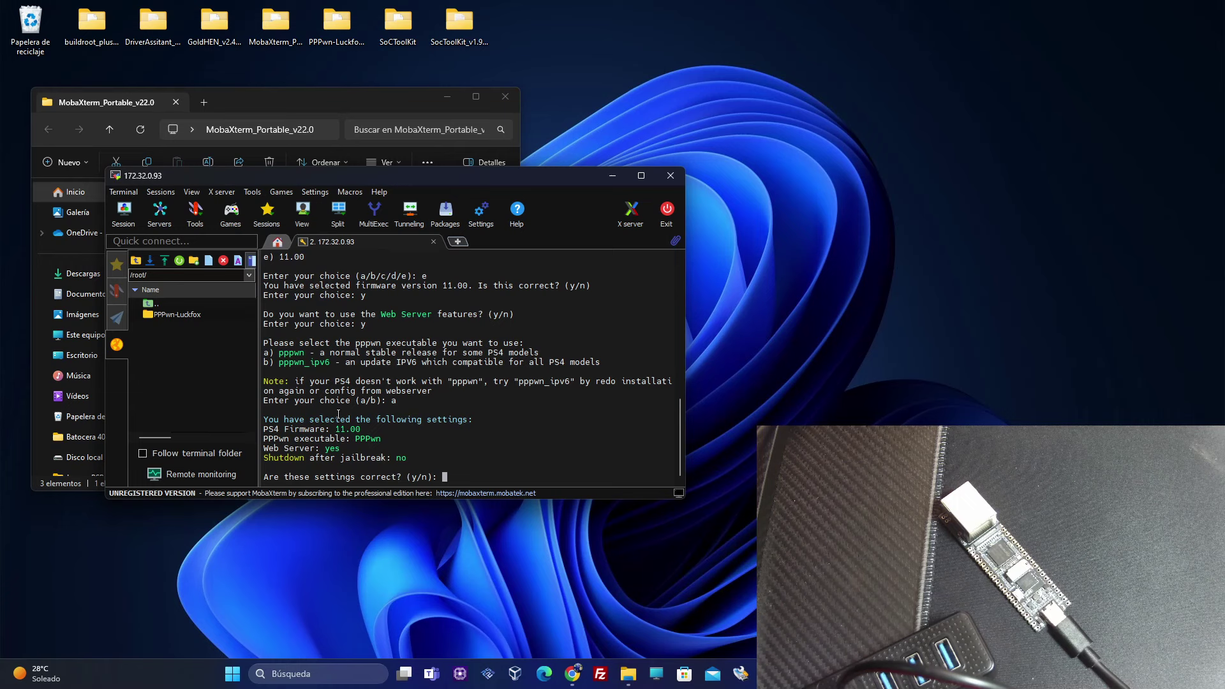
{"action": "type", "text": "y"}
{"action": "key", "text": "Return"}
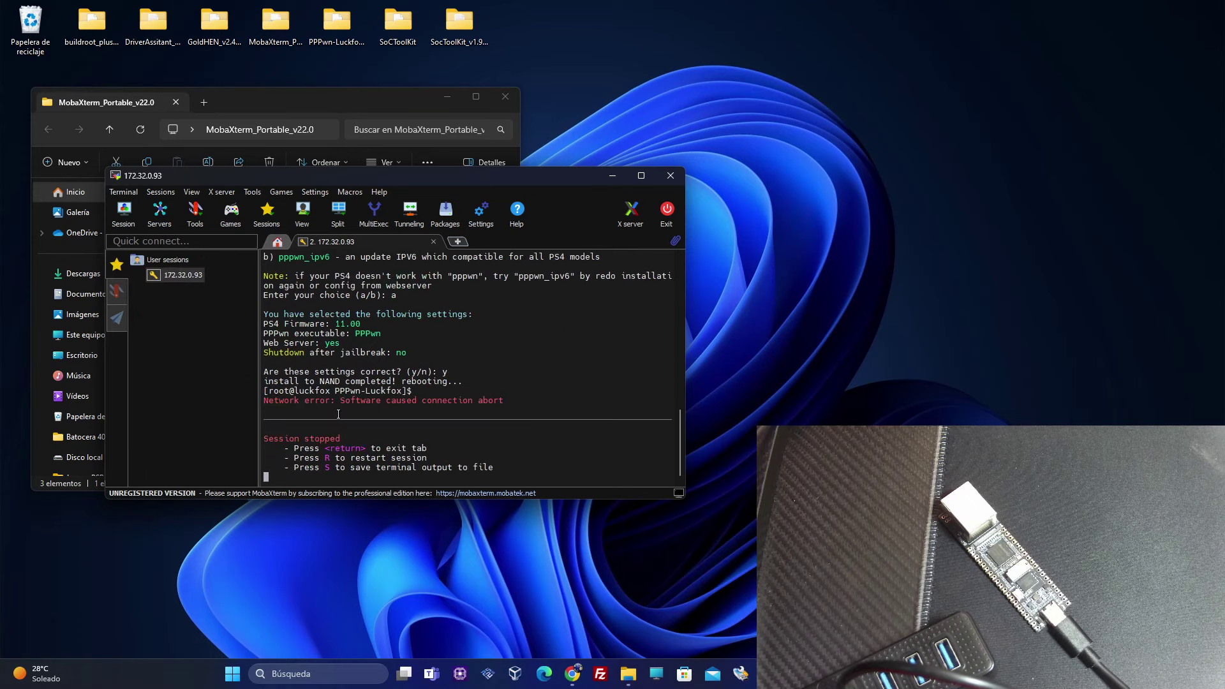
{"action": "key", "text": "Return"}
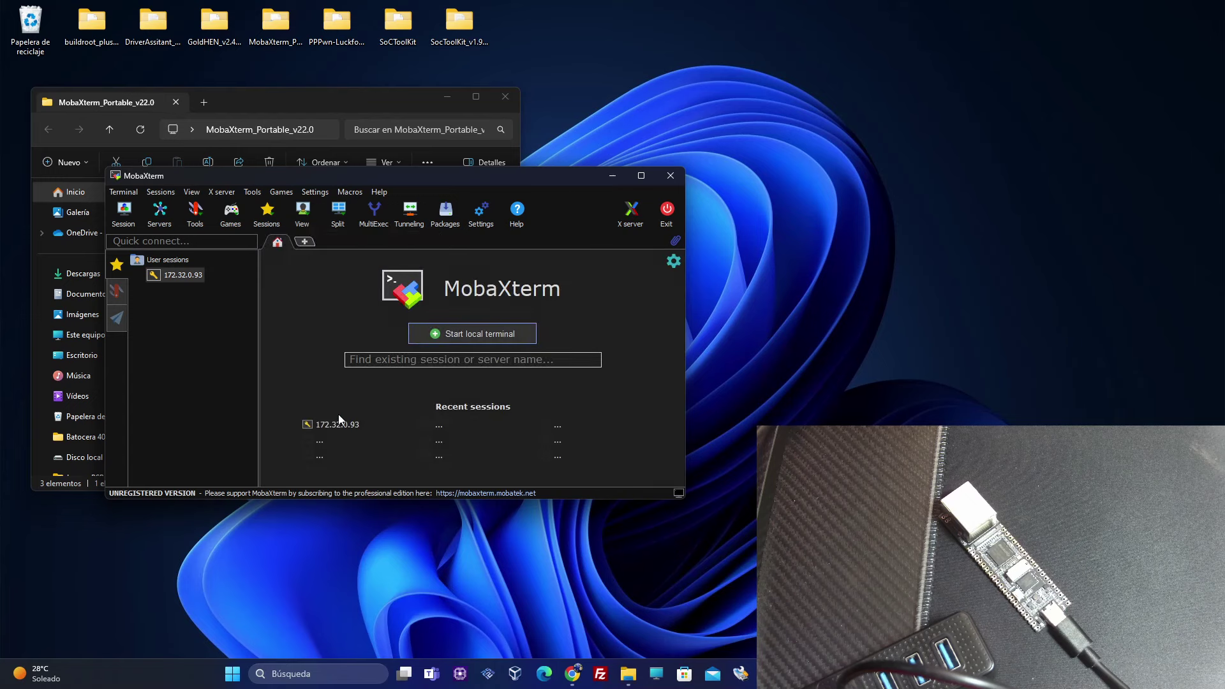
Exit MobaXterm and open the GoldHEN_v2.4b17.3 folder next to the USB drive window
{"action": "left_click", "coordinate": [669, 224]}
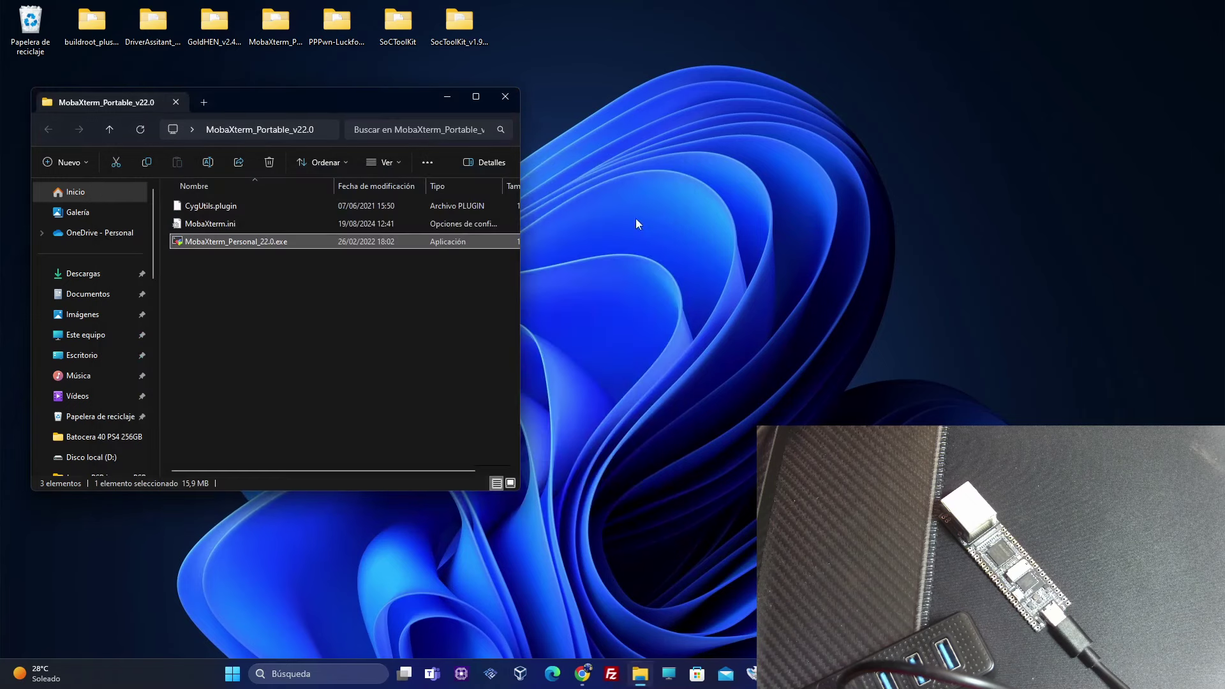
{"action": "left_click", "coordinate": [515, 97]}
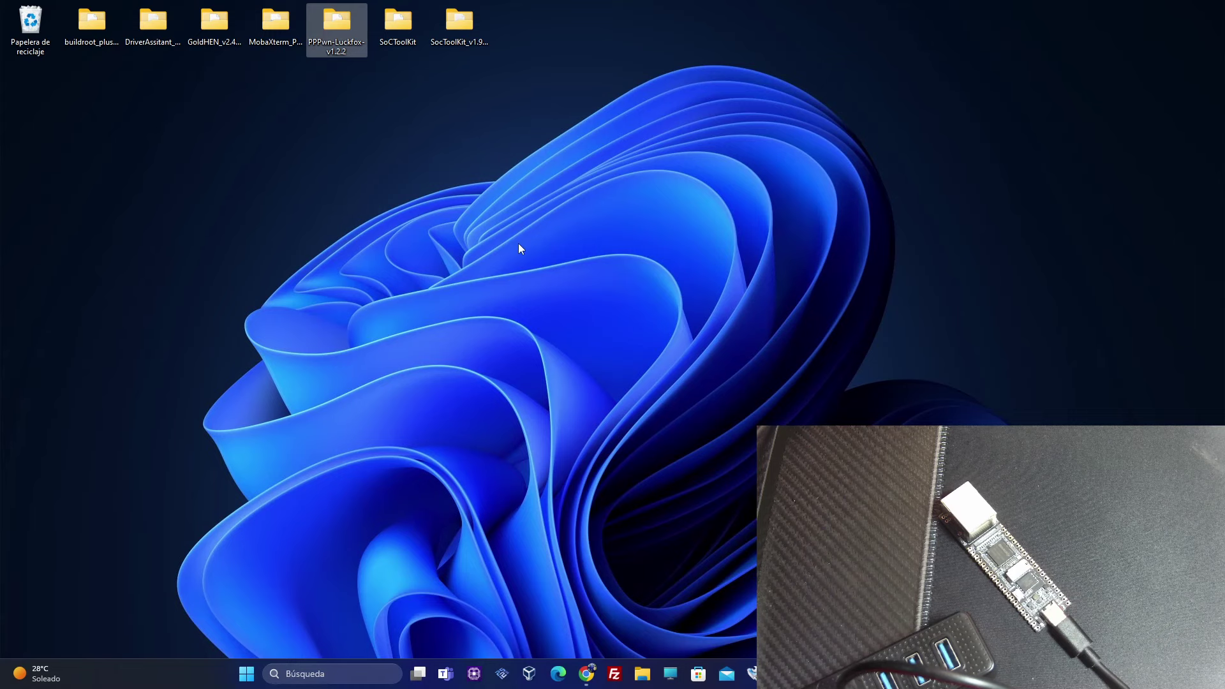
{"action": "left_click_drag", "start_coordinate": [726, 120], "coordinate": [404, 121]}
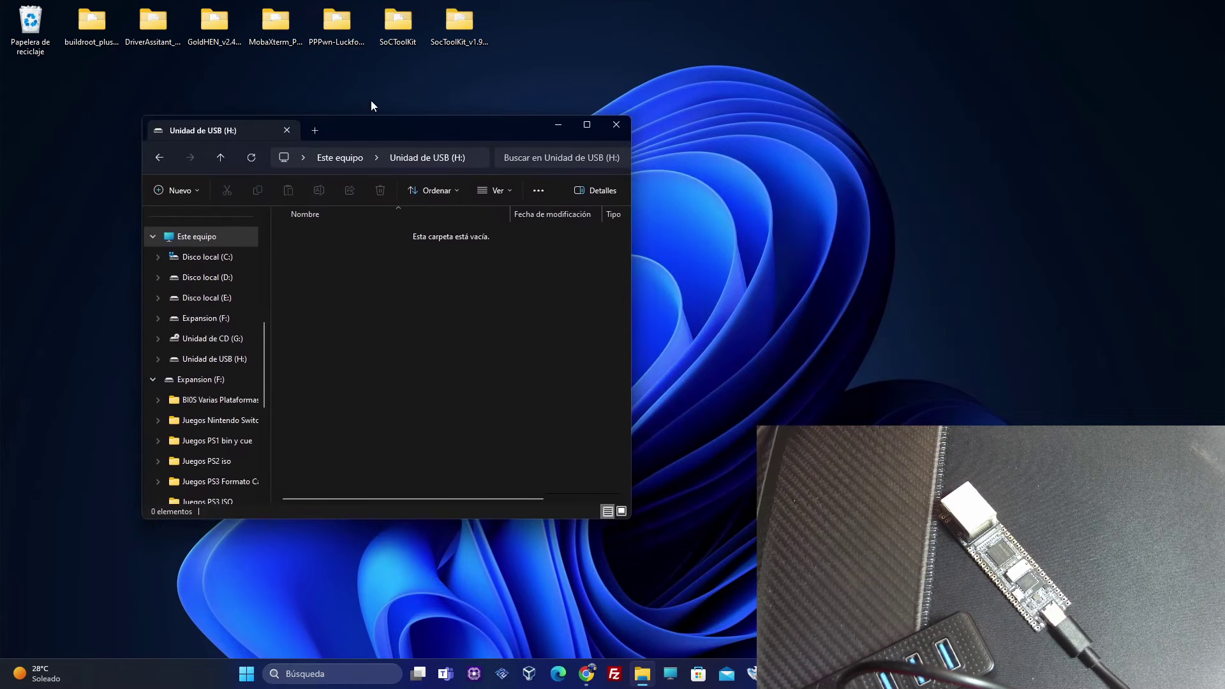
{"action": "left_click", "coordinate": [198, 24]}
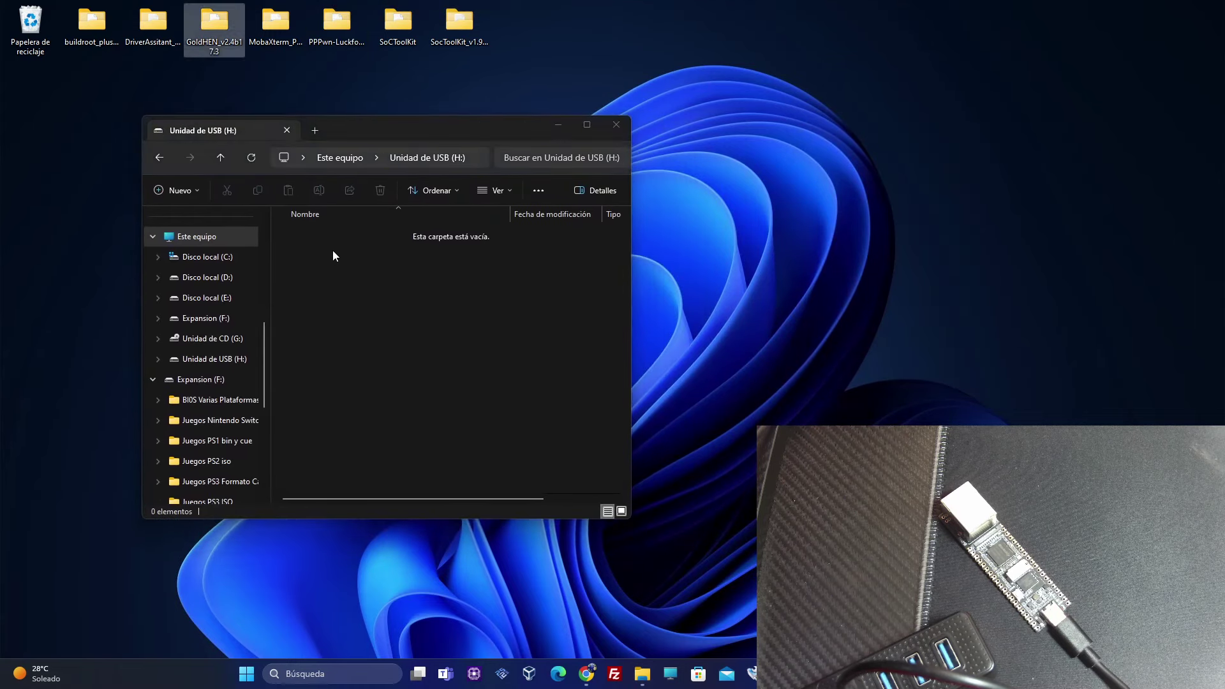
{"action": "double_click", "coordinate": [217, 26]}
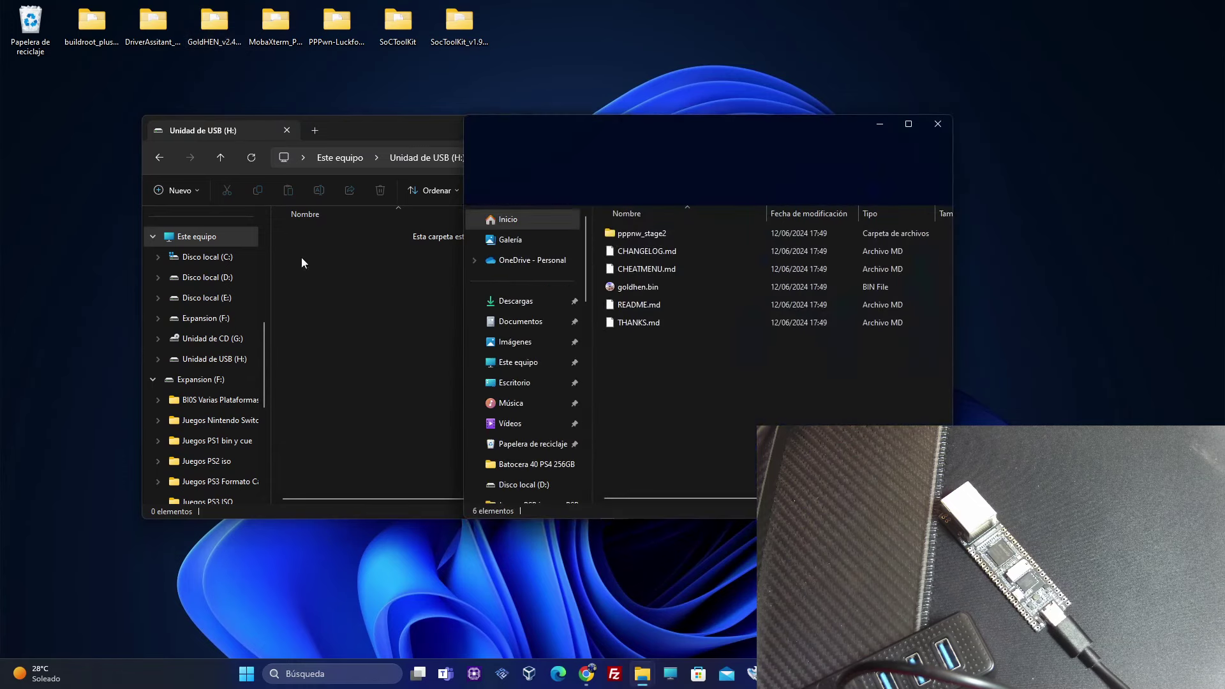
{"action": "left_click_drag", "start_coordinate": [782, 118], "coordinate": [473, 298]}
Copy goldhen.bin onto Unidad de USB (H:) and close both folder windows
{"action": "left_click_drag", "start_coordinate": [312, 465], "coordinate": [318, 280]}
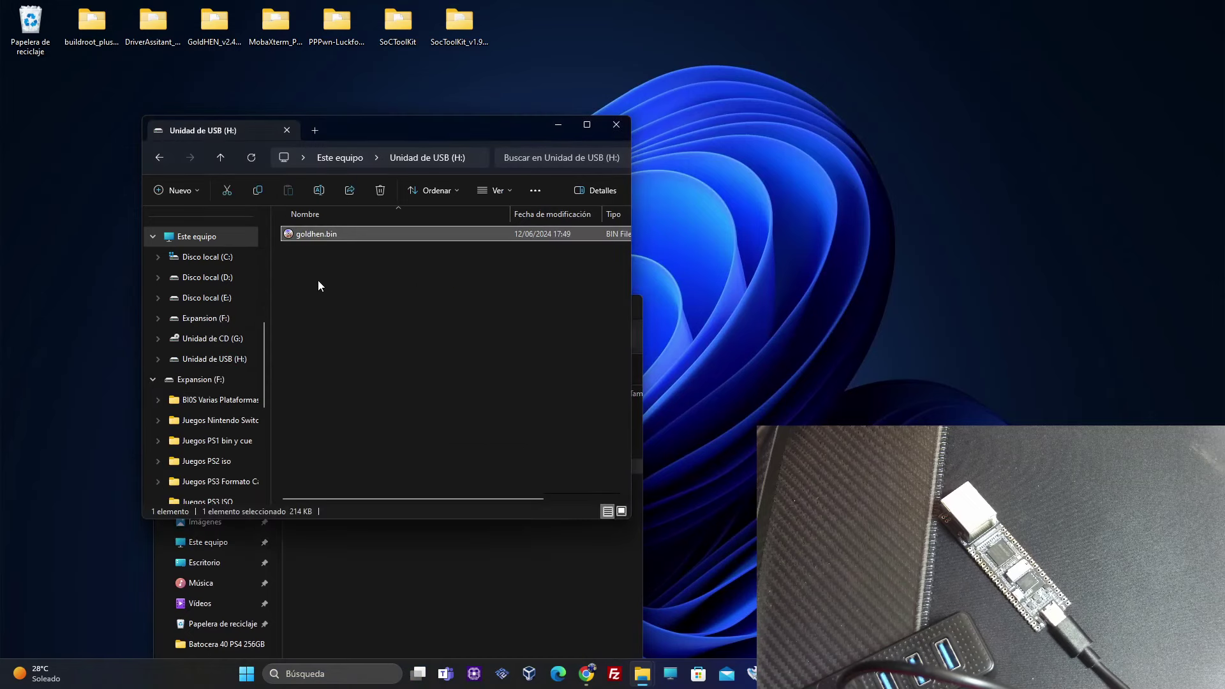
{"action": "left_click", "coordinate": [393, 589]}
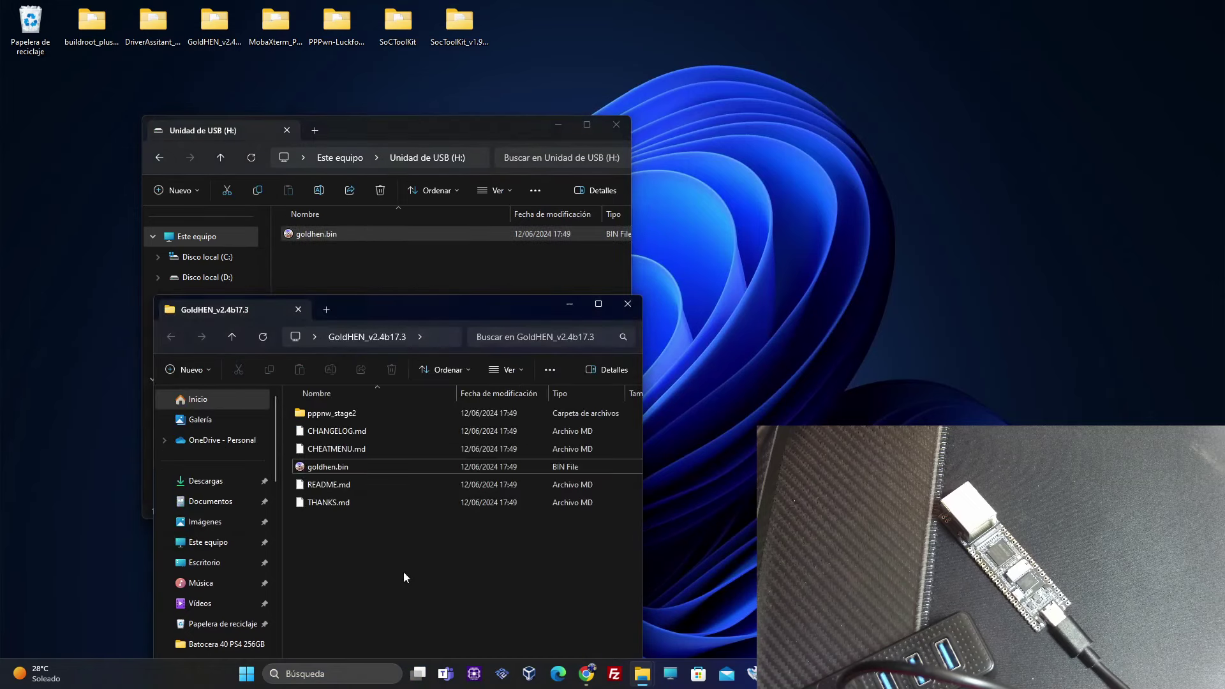
{"action": "left_click", "coordinate": [631, 302]}
{"action": "left_click", "coordinate": [614, 124]}
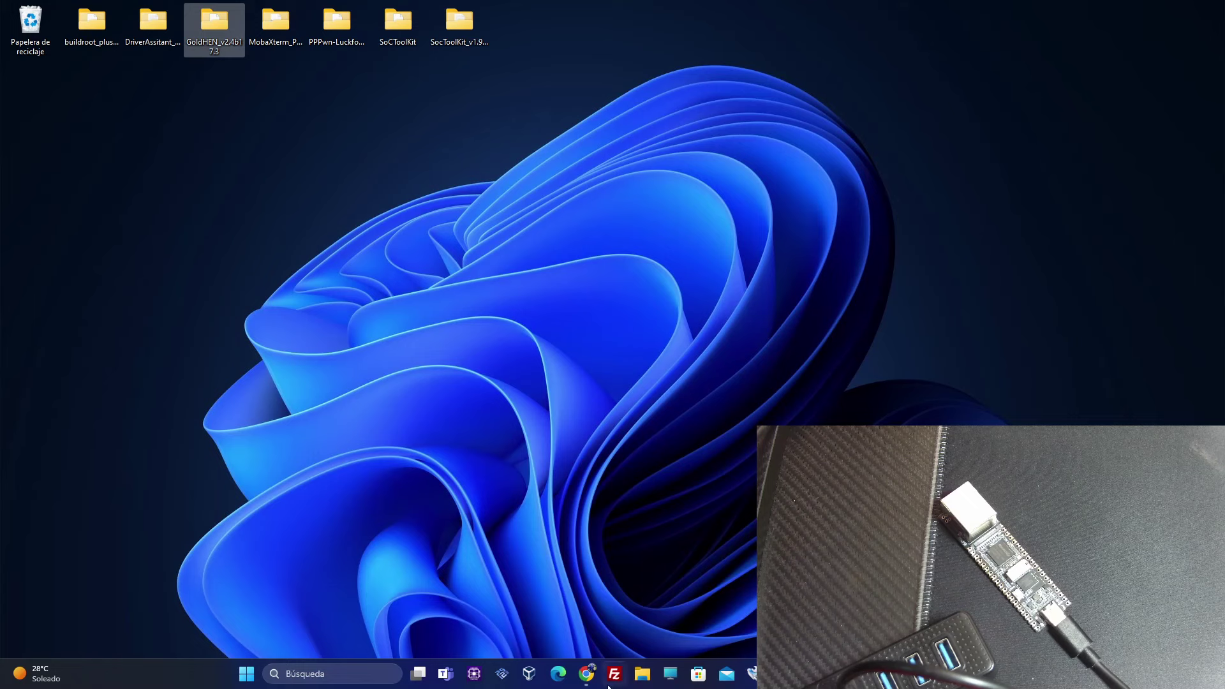
Eject Unidad de USB (H:) from This PC and close File Explorer
{"action": "left_click", "coordinate": [668, 678]}
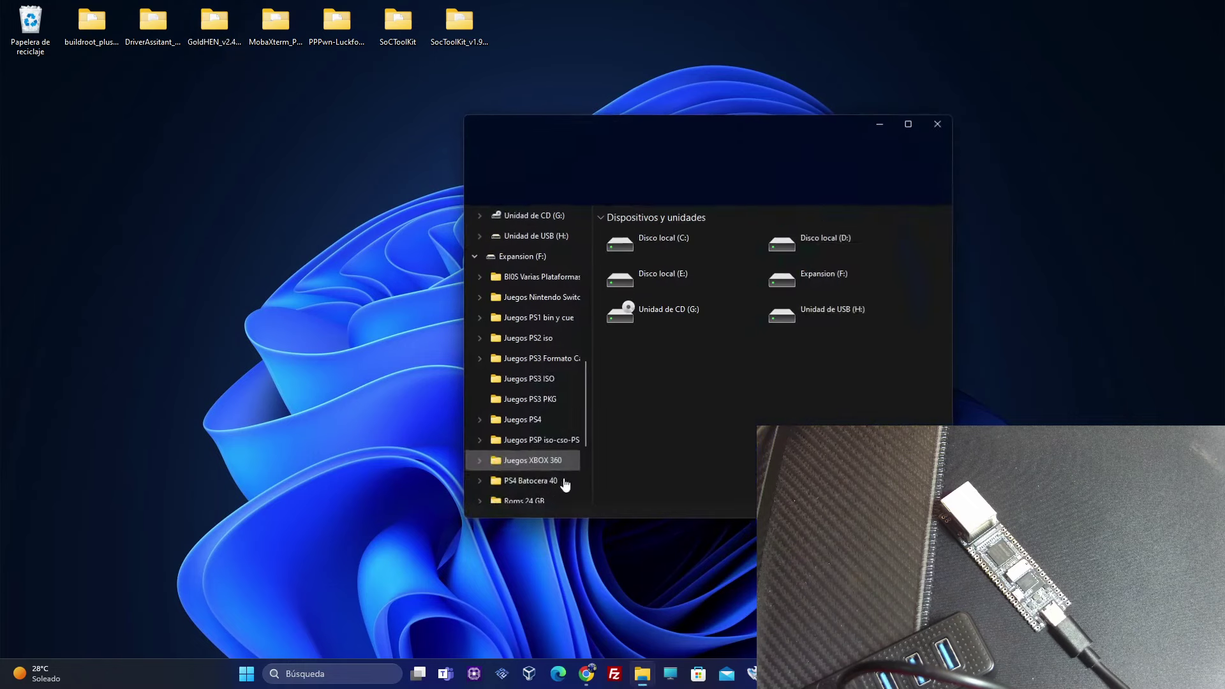
{"action": "right_click", "coordinate": [791, 320]}
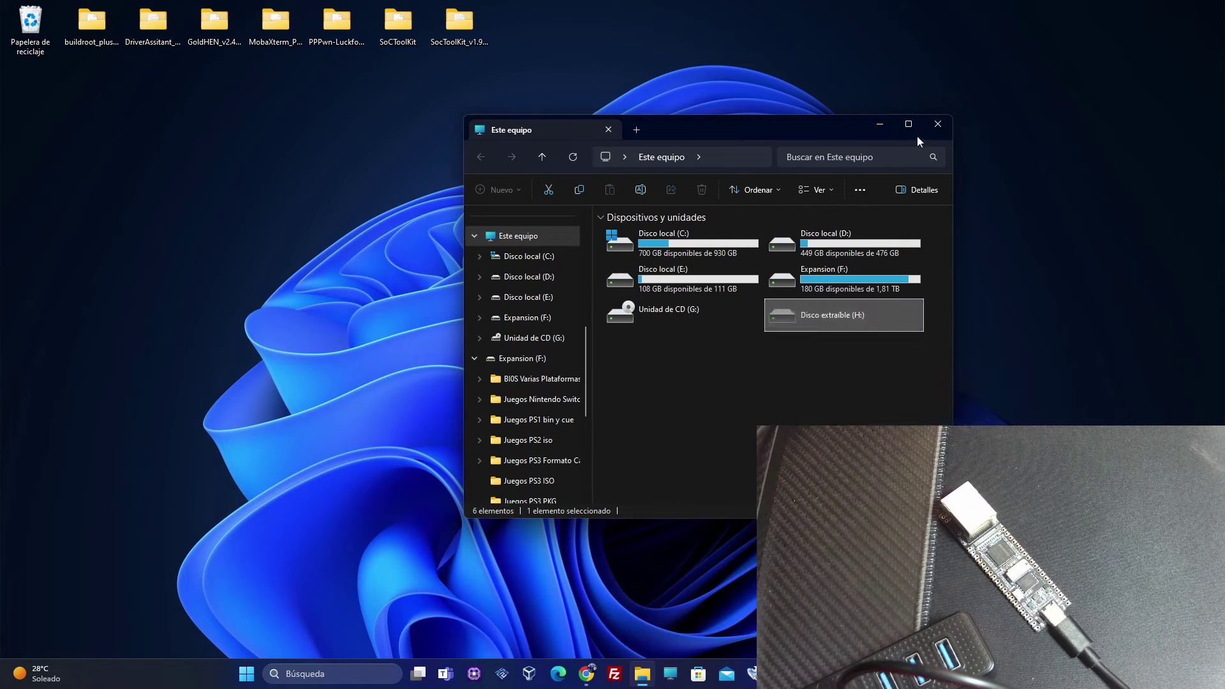
{"action": "left_click", "coordinate": [937, 127]}
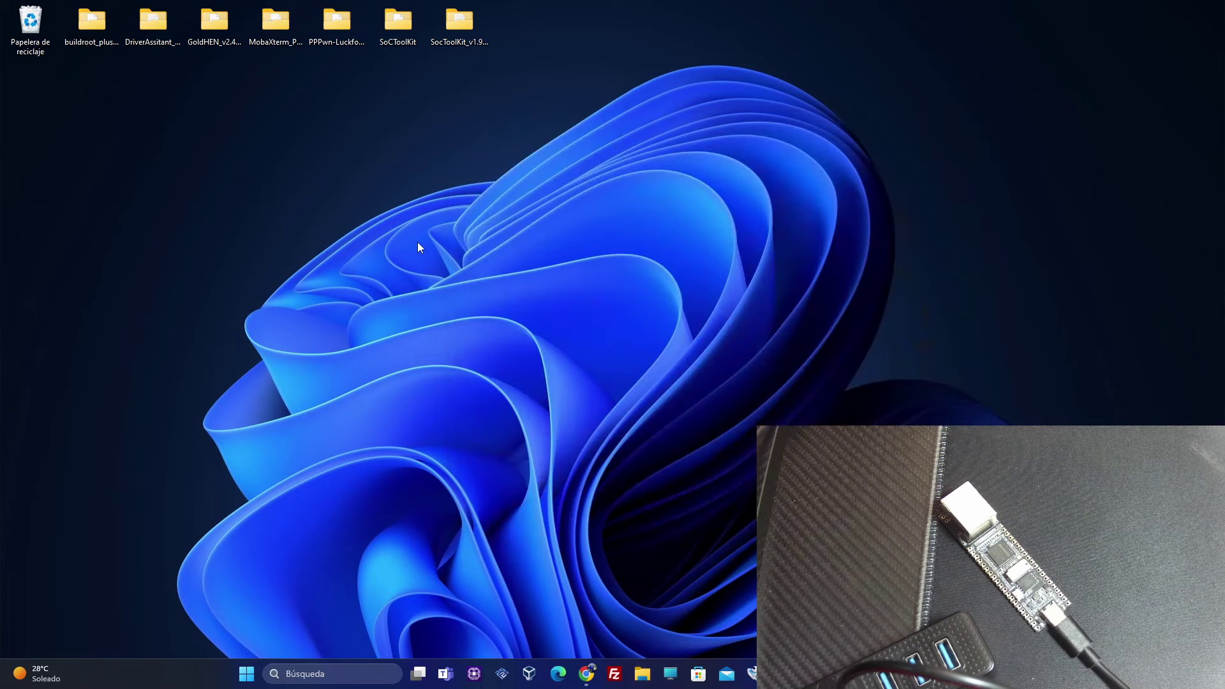